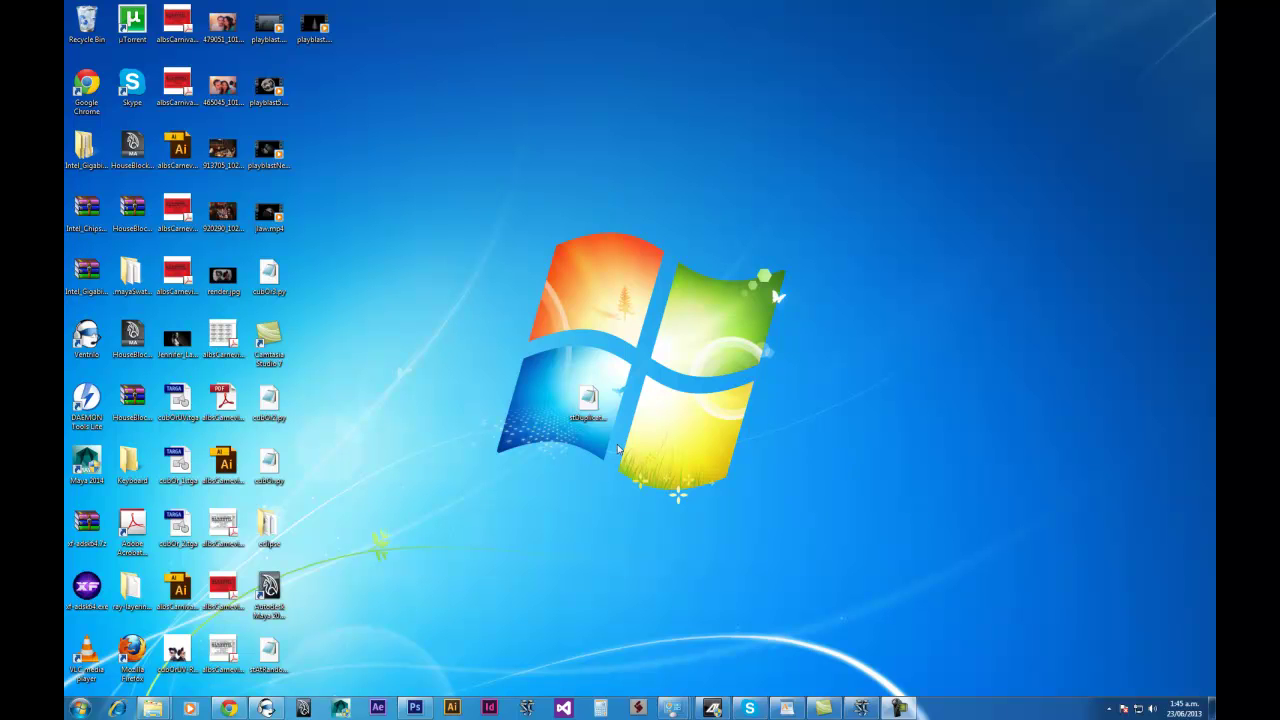
click(611, 476)
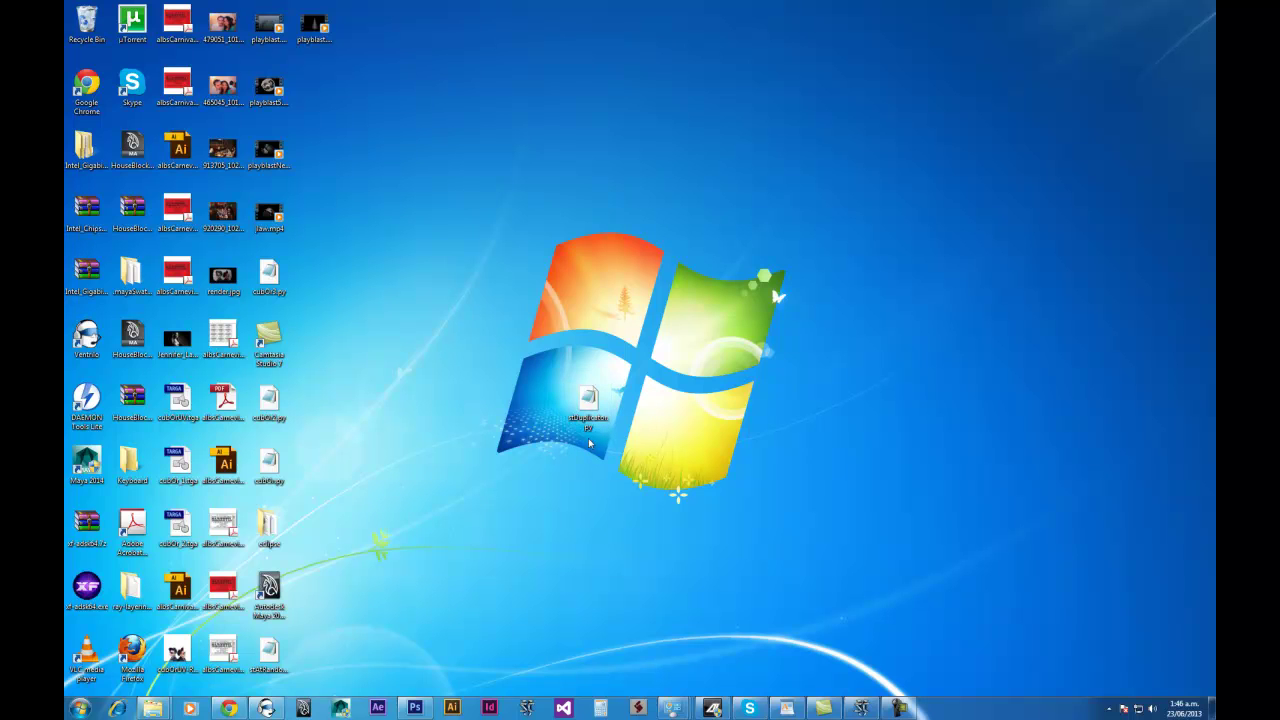
drag(486, 302, 732, 503)
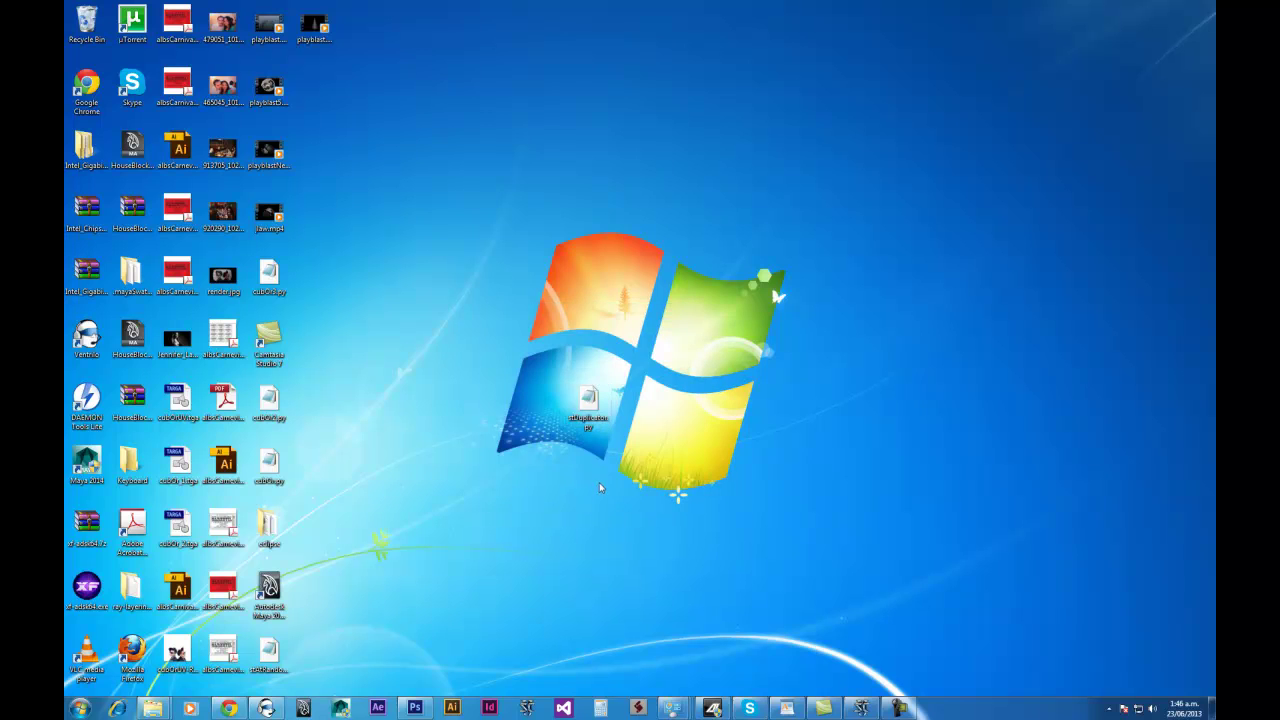
- Open the desktop's stDuplicator.py for editing in Notepad and highlight its installation instructions
right_click(588, 405)
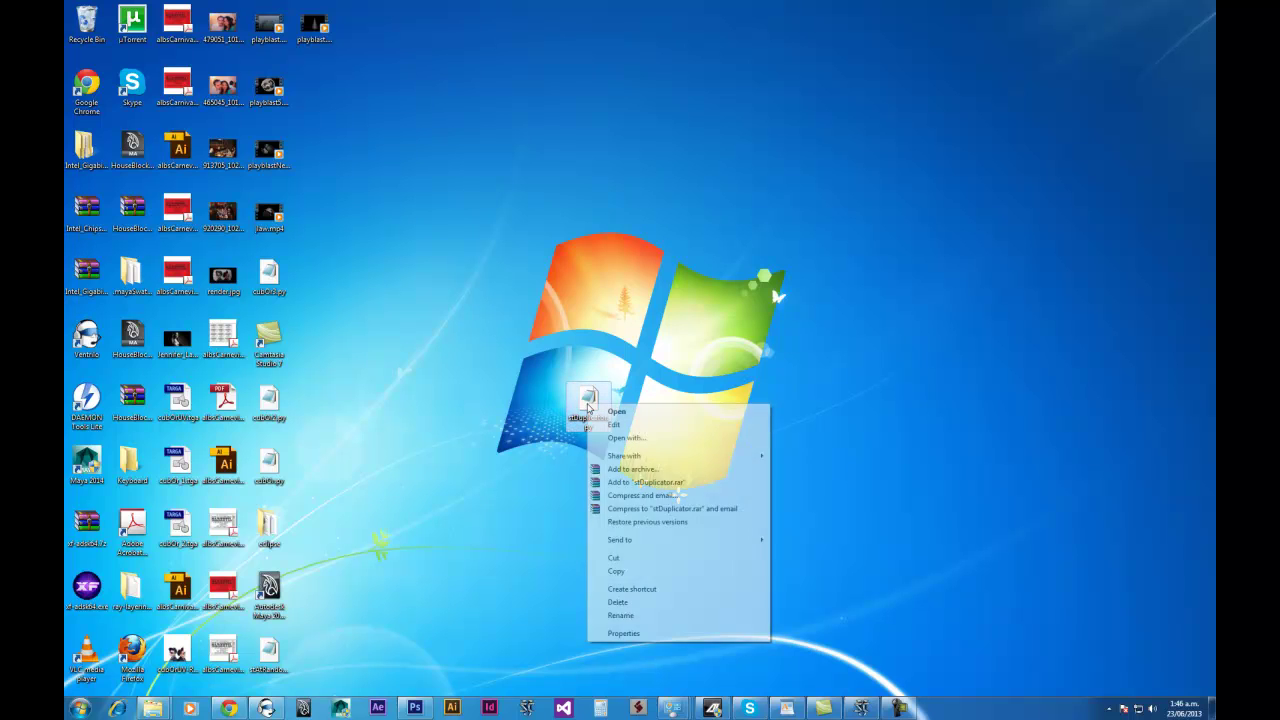
click(614, 425)
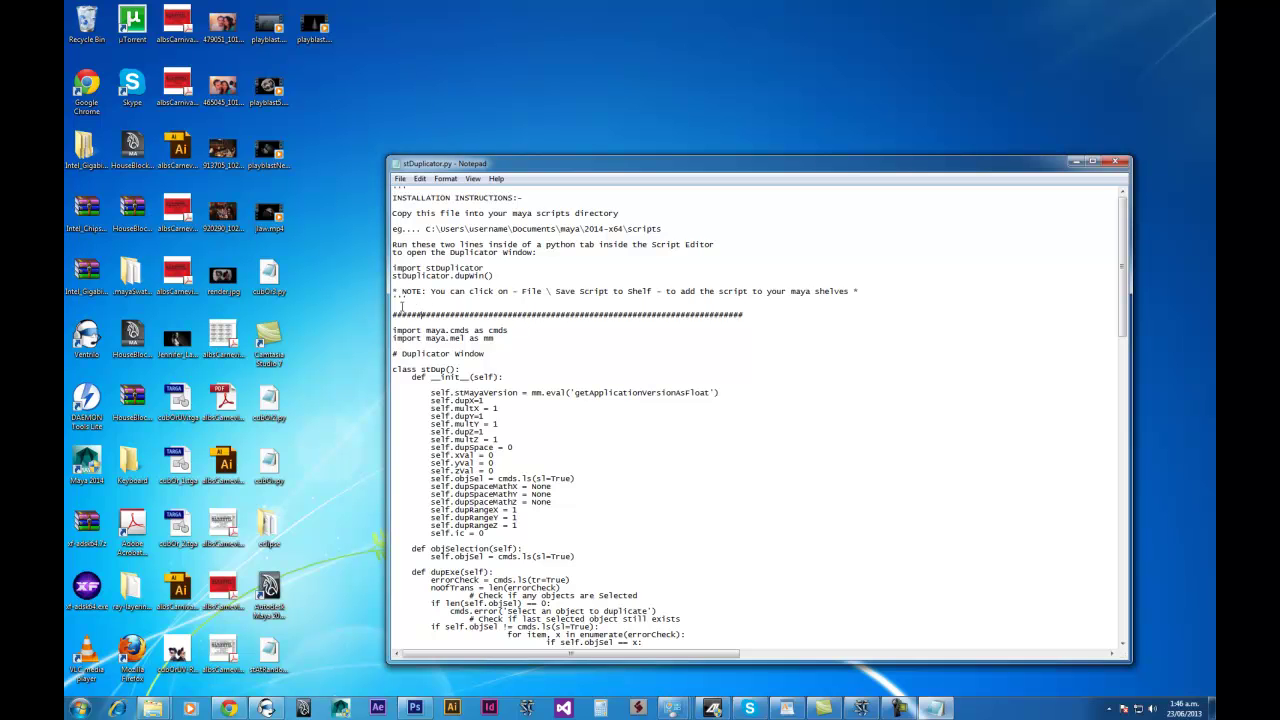
drag(403, 306, 362, 173)
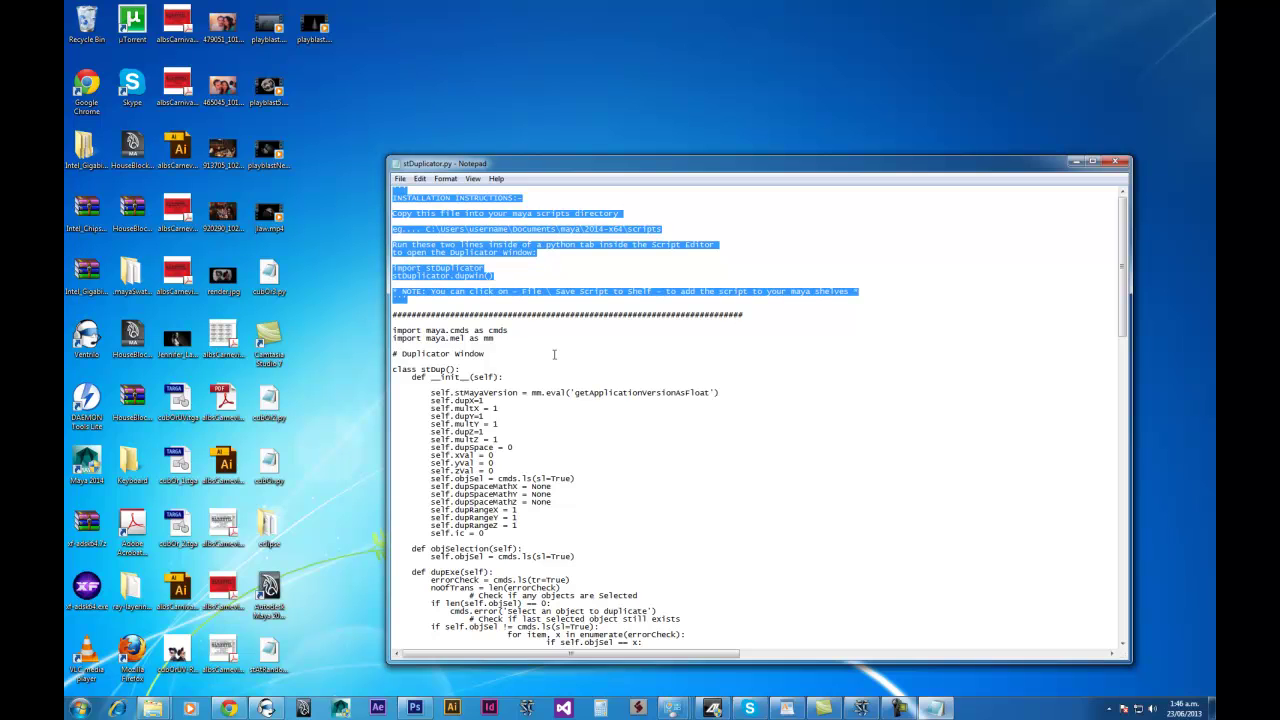
click(520, 276)
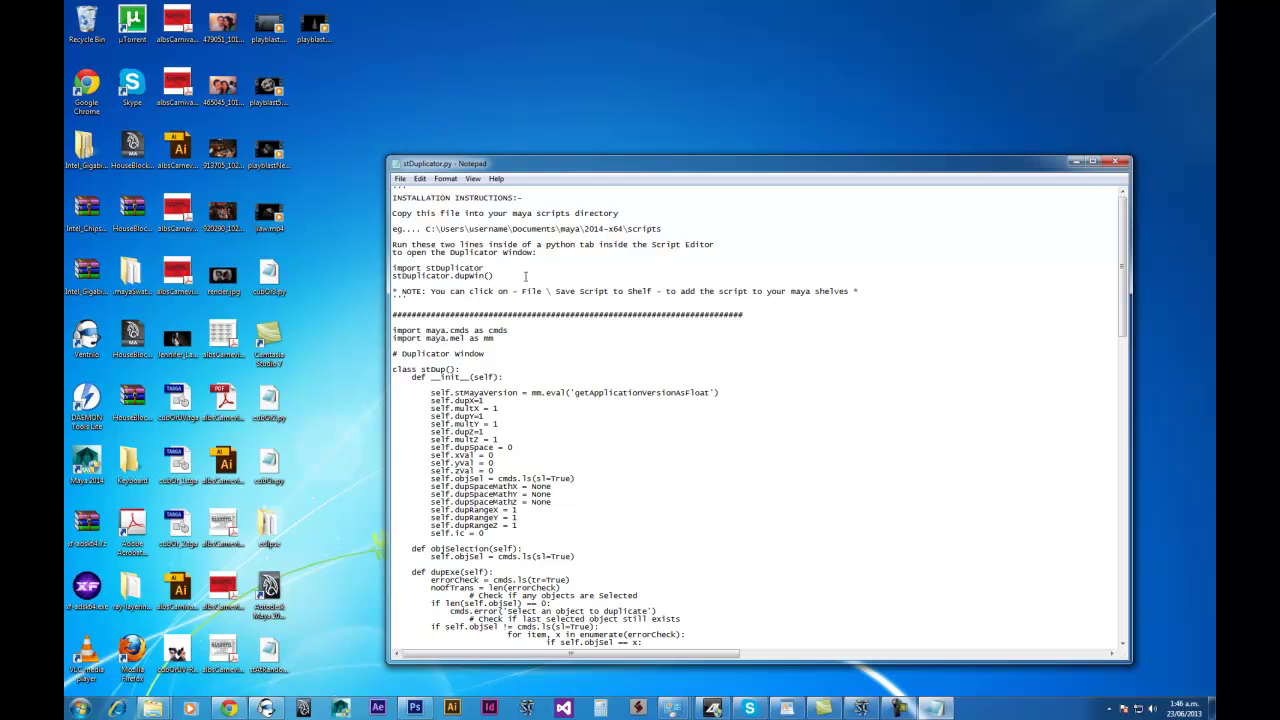
- Read the instruction about copying the file into the Maya scripts directory, including the example folder path
key(Up)
double_click(487, 215)
click(487, 215)
double_click(496, 228)
click(548, 232)
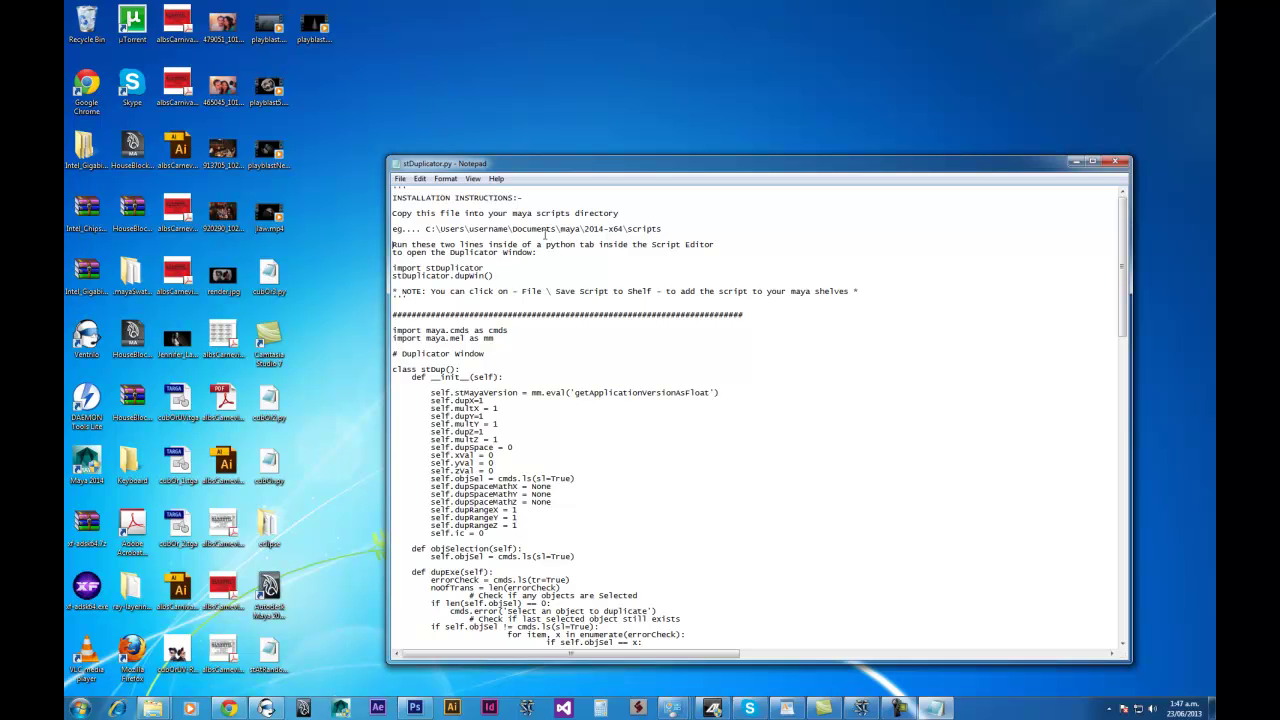
double_click(573, 228)
click(595, 225)
- Review the Script Editor instruction and its two Python lines that open the Duplicator window, and close the file
drag(500, 276, 392, 268)
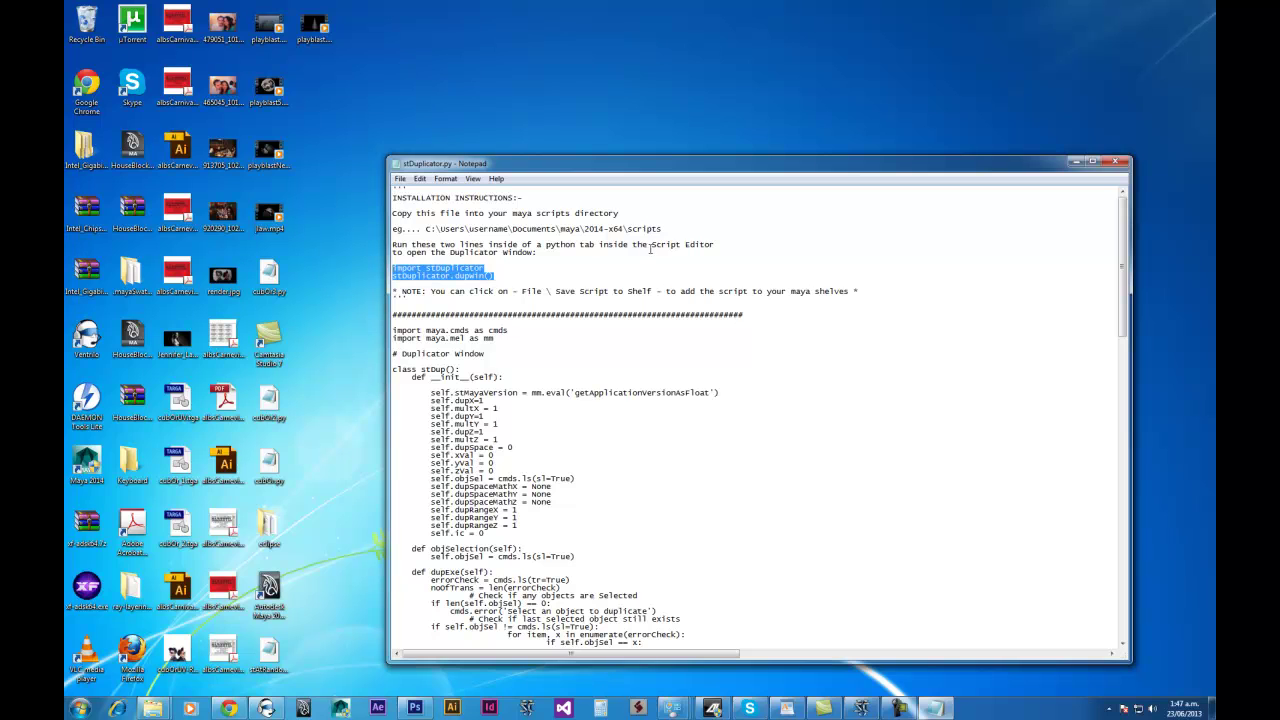
drag(651, 244, 716, 244)
key(shift+Home)
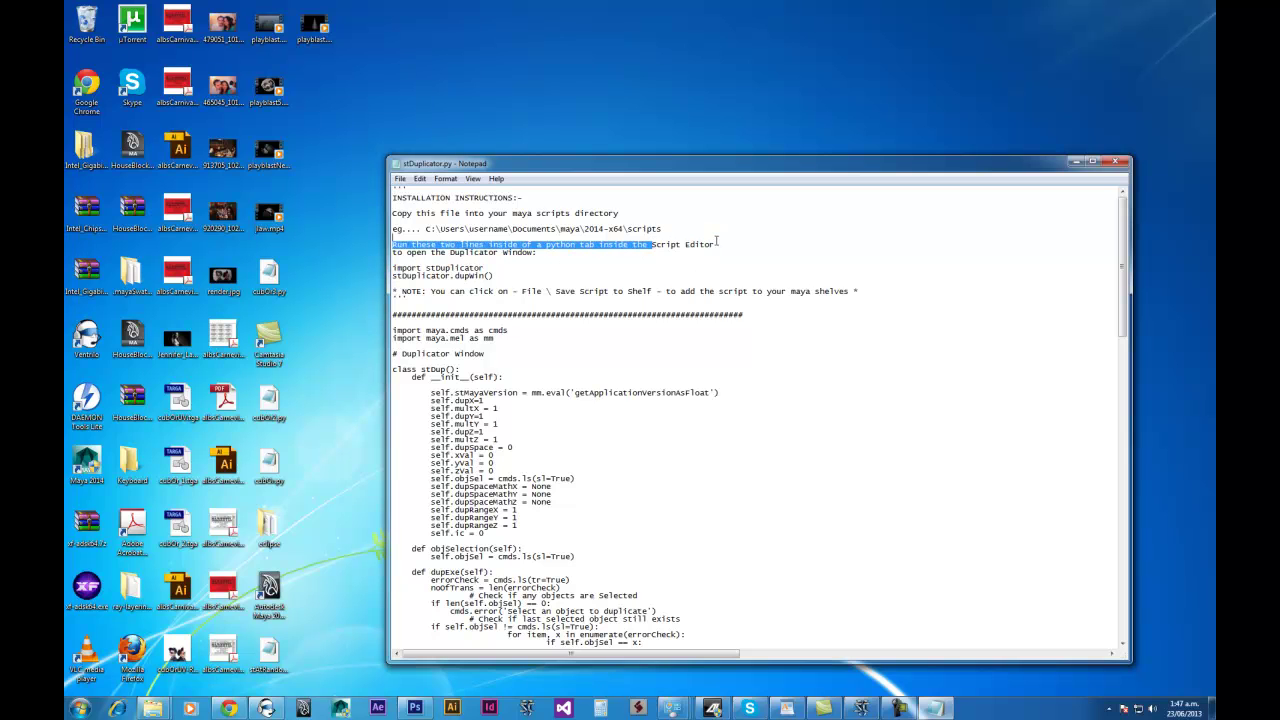
click(716, 244)
click(508, 274)
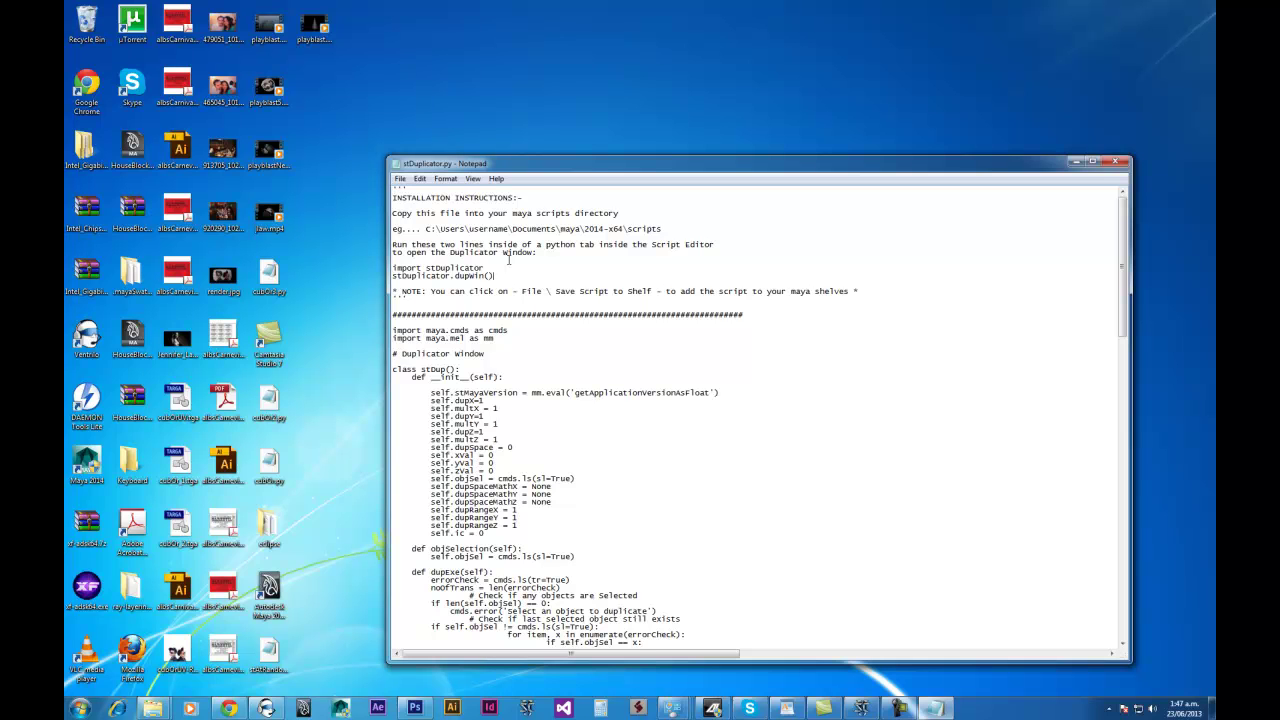
click(1117, 161)
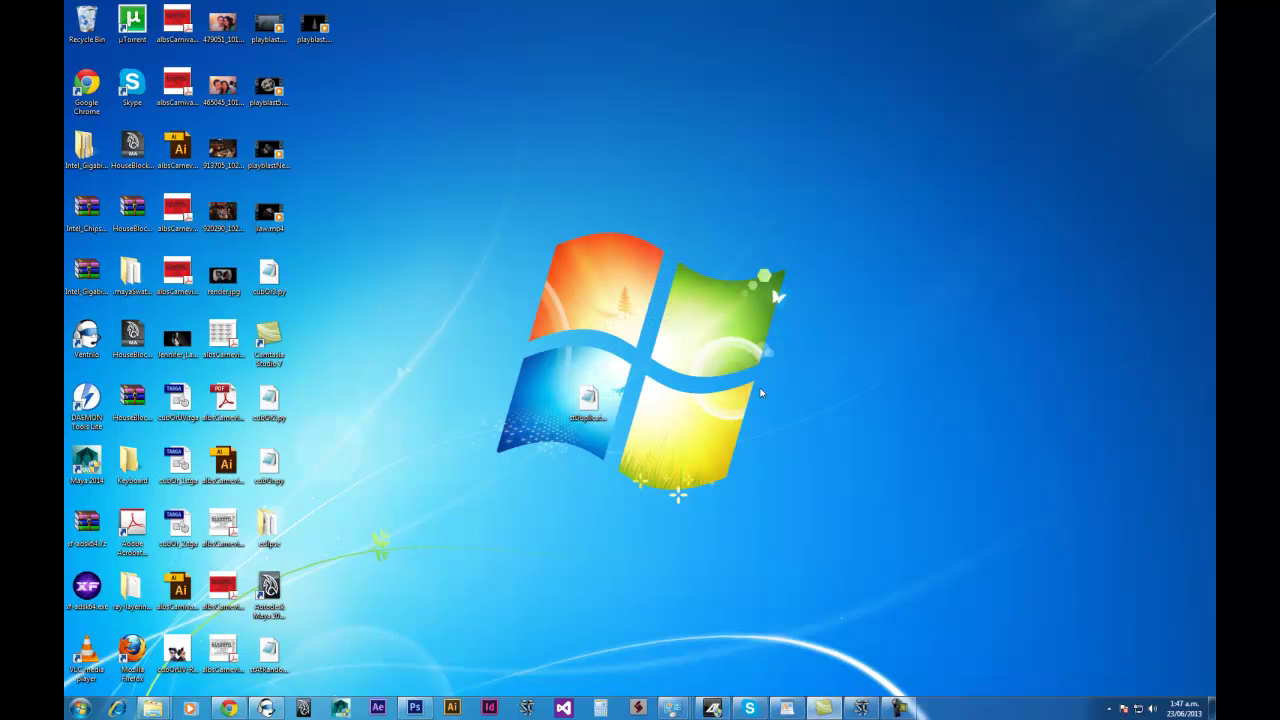
- Copy stDuplicator.py from the desktop into the Documents\maya\2014-x64\scripts folder
right_click(588, 410)
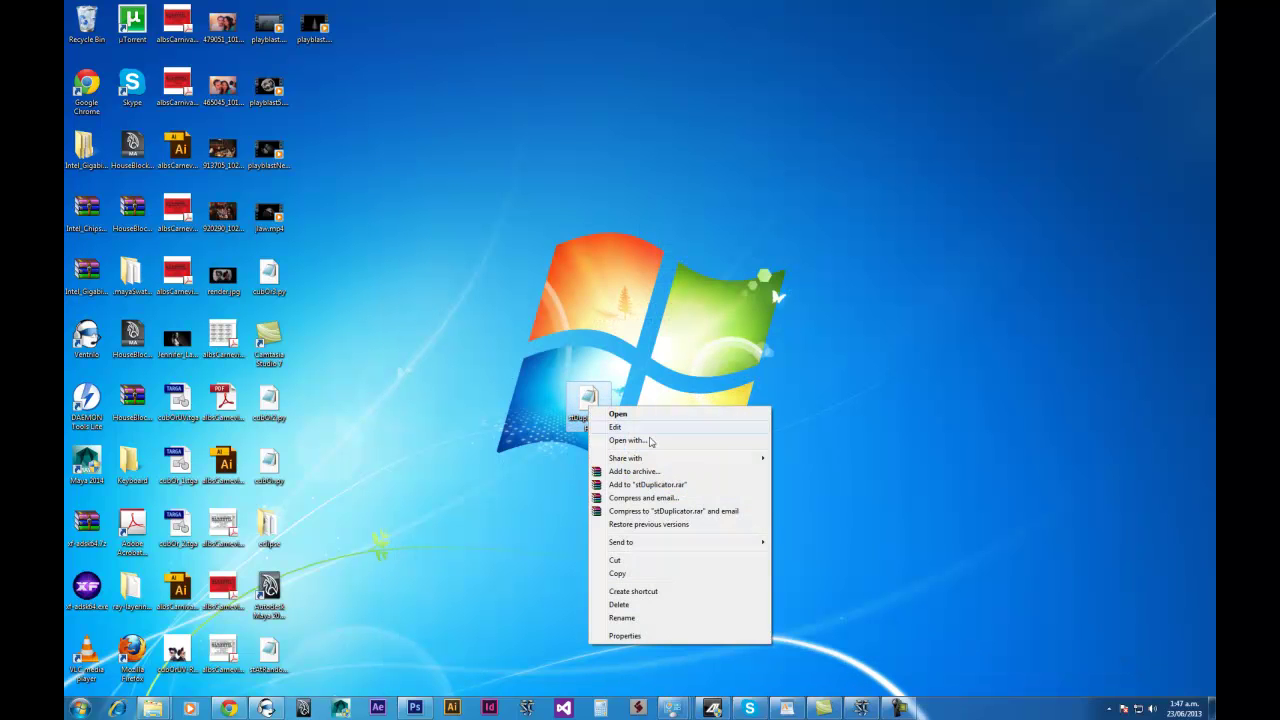
click(617, 573)
click(78, 708)
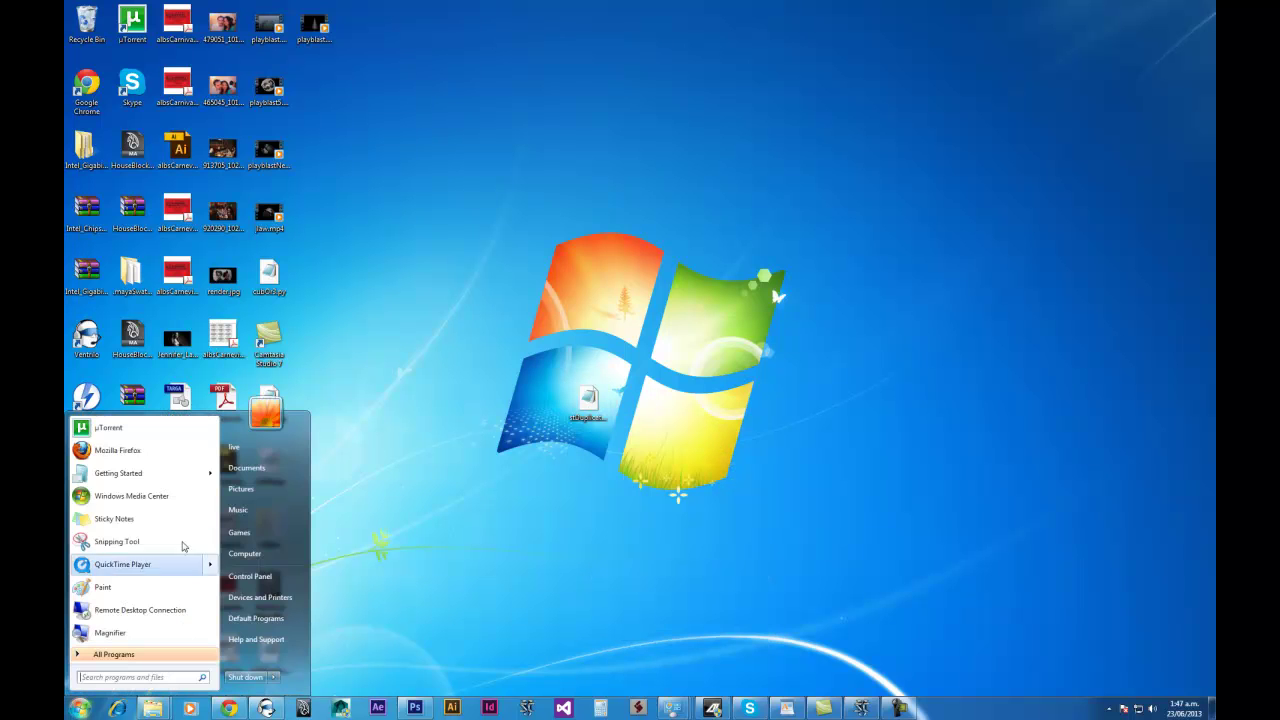
click(262, 470)
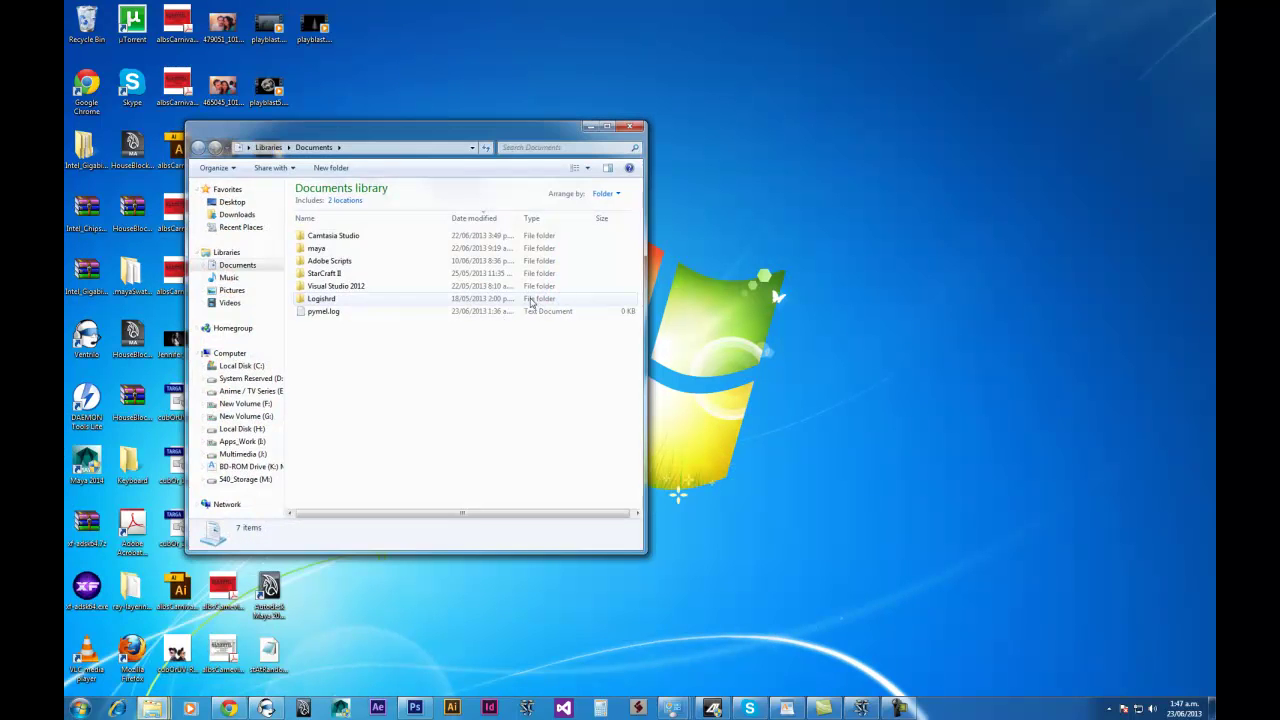
double_click(348, 250)
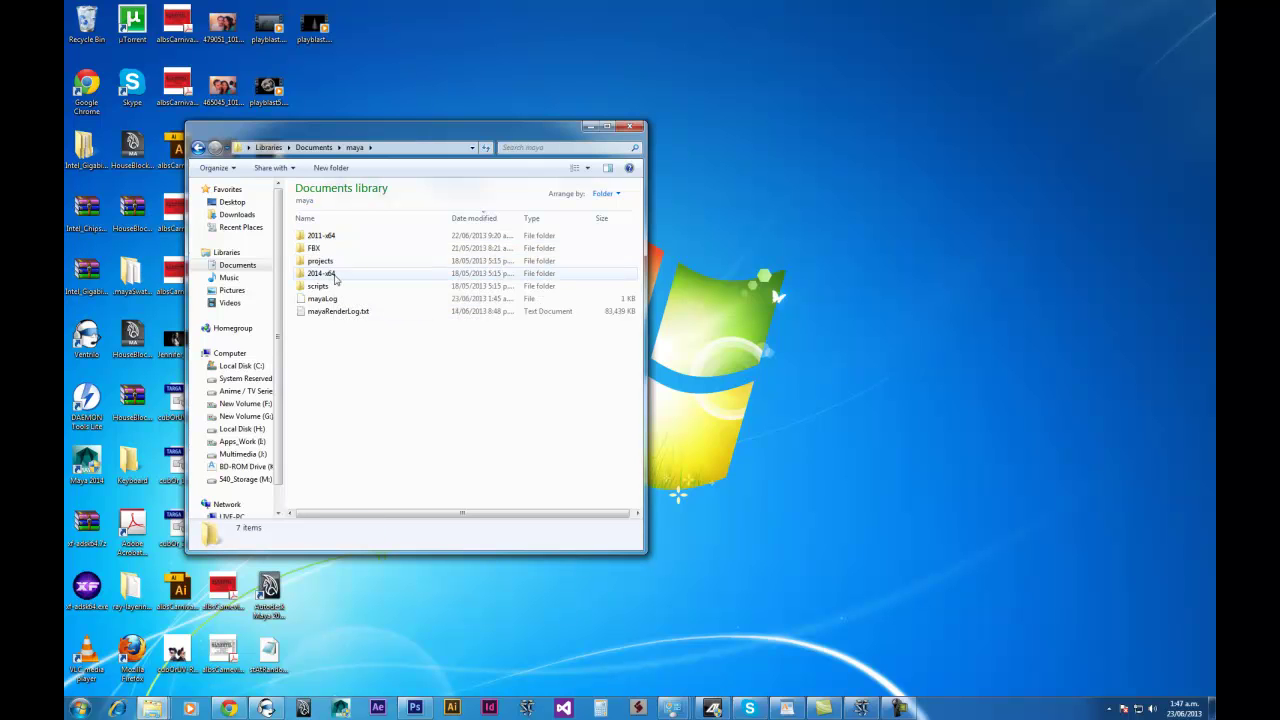
double_click(334, 275)
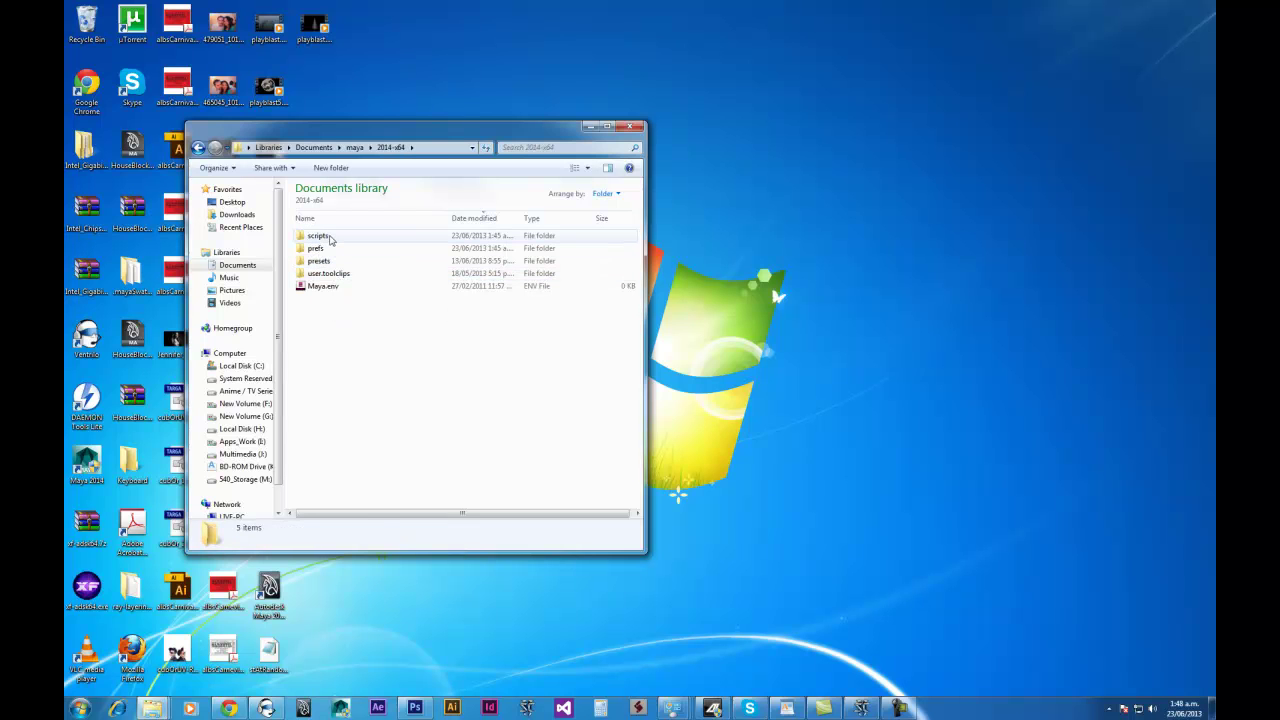
double_click(328, 238)
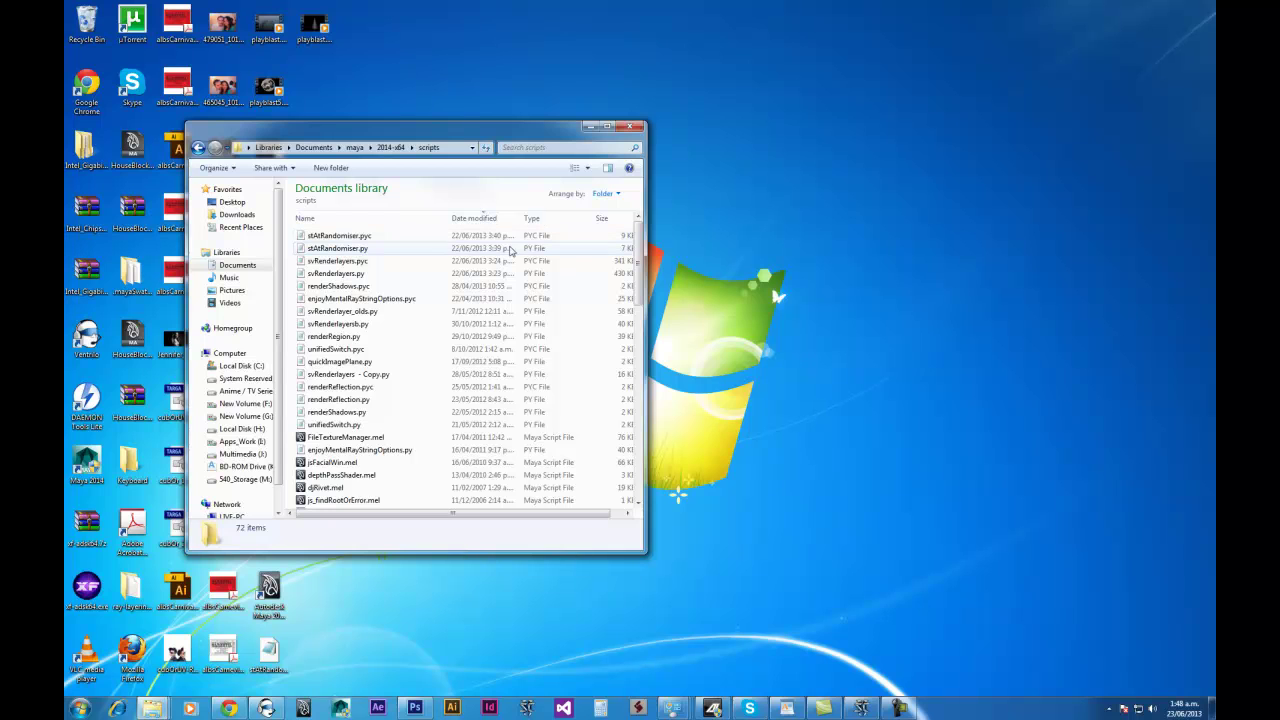
key(ctrl+v)
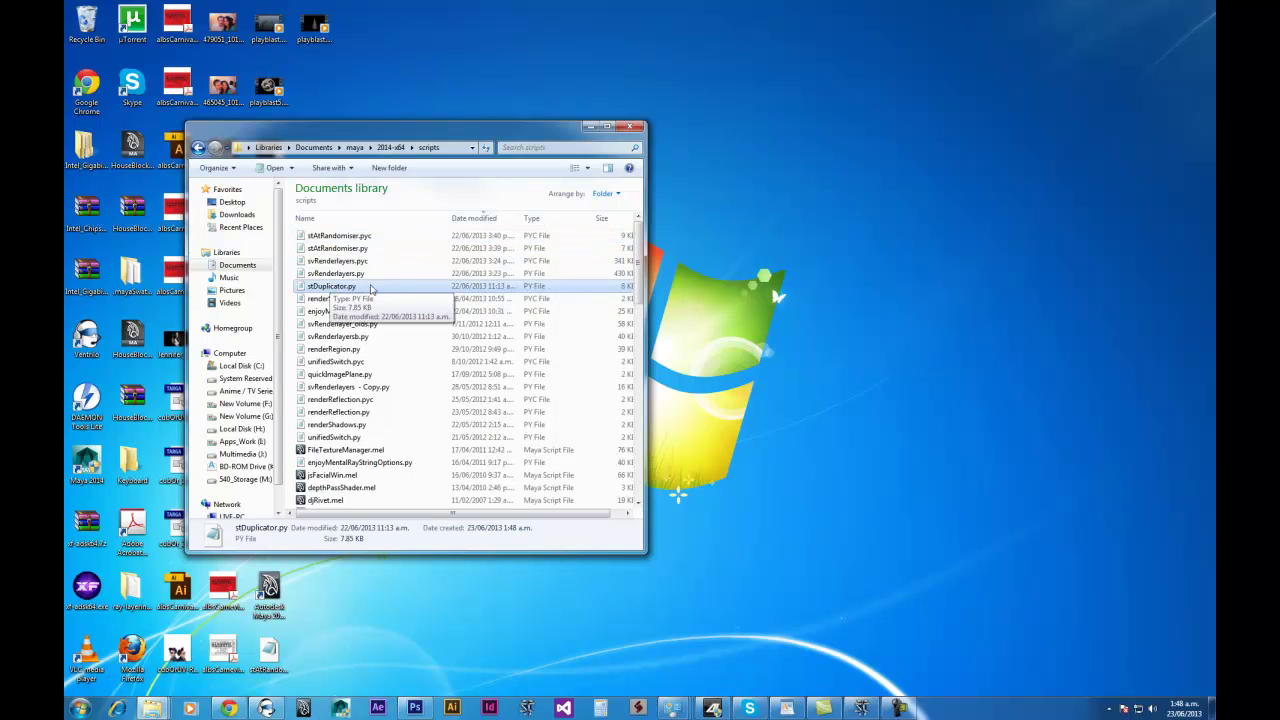
- Open the stDuplicator.py copy in the scripts folder, highlight the import stDuplicator and stDuplicator.dupWin() lines, and close it
double_click(340, 286)
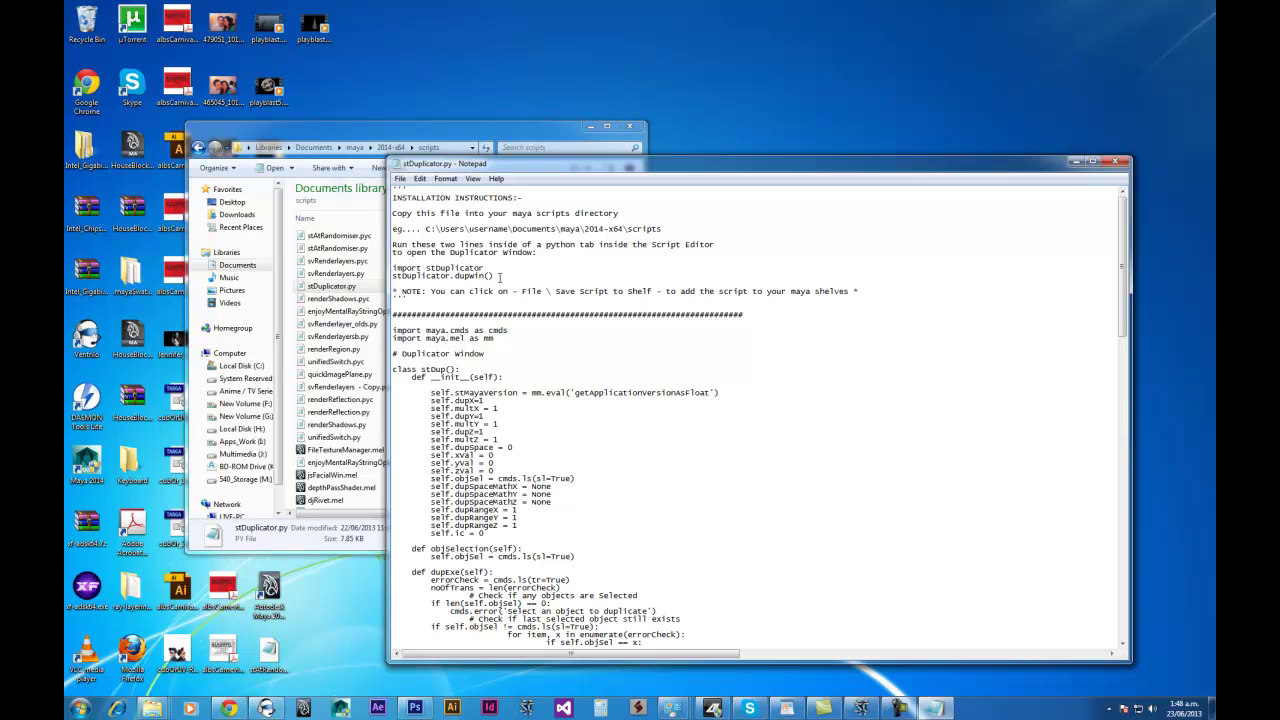
drag(392, 268, 495, 278)
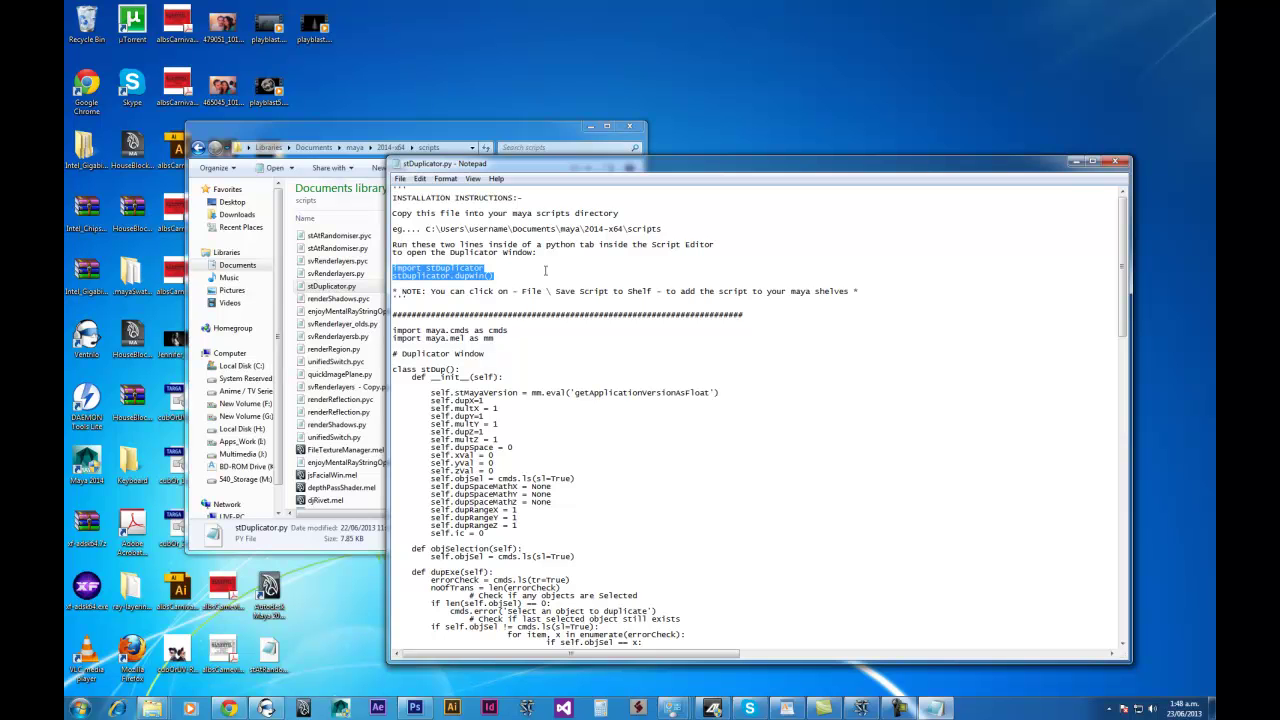
click(1123, 161)
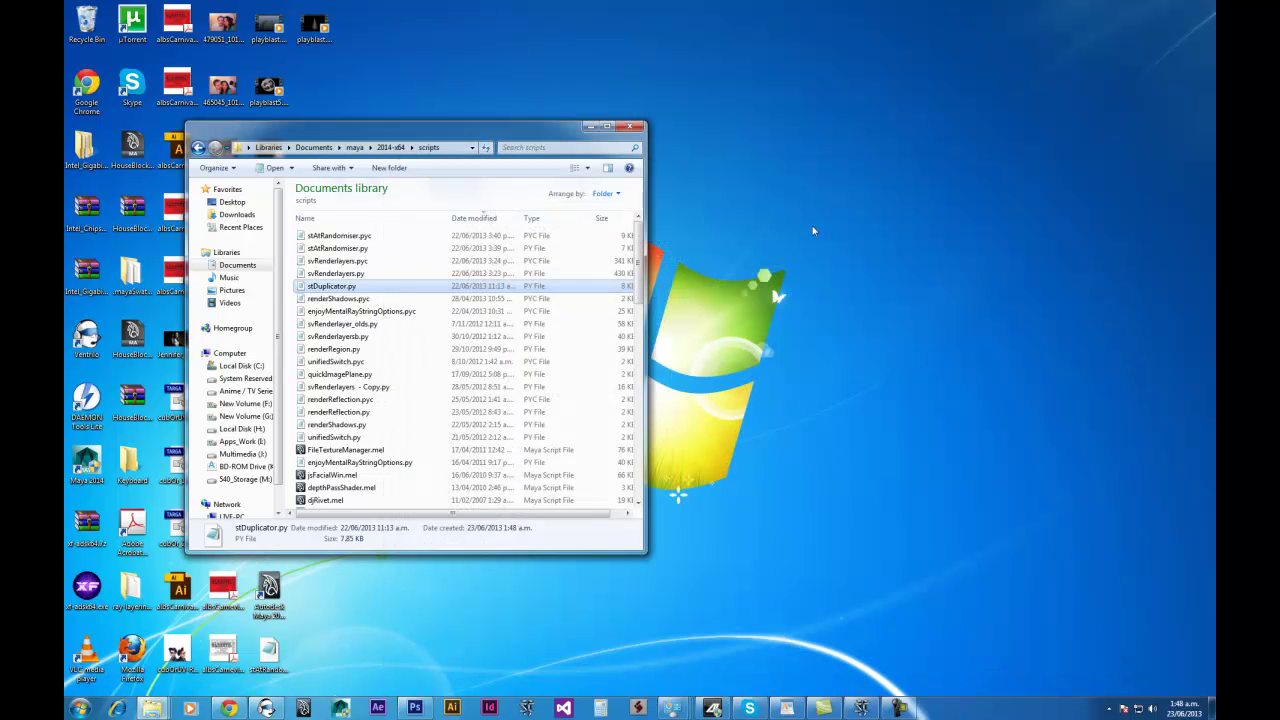
click(893, 304)
- Launch Maya 2014 and reopen the desktop's stDuplicator.py at its import stDuplicator line
click(340, 707)
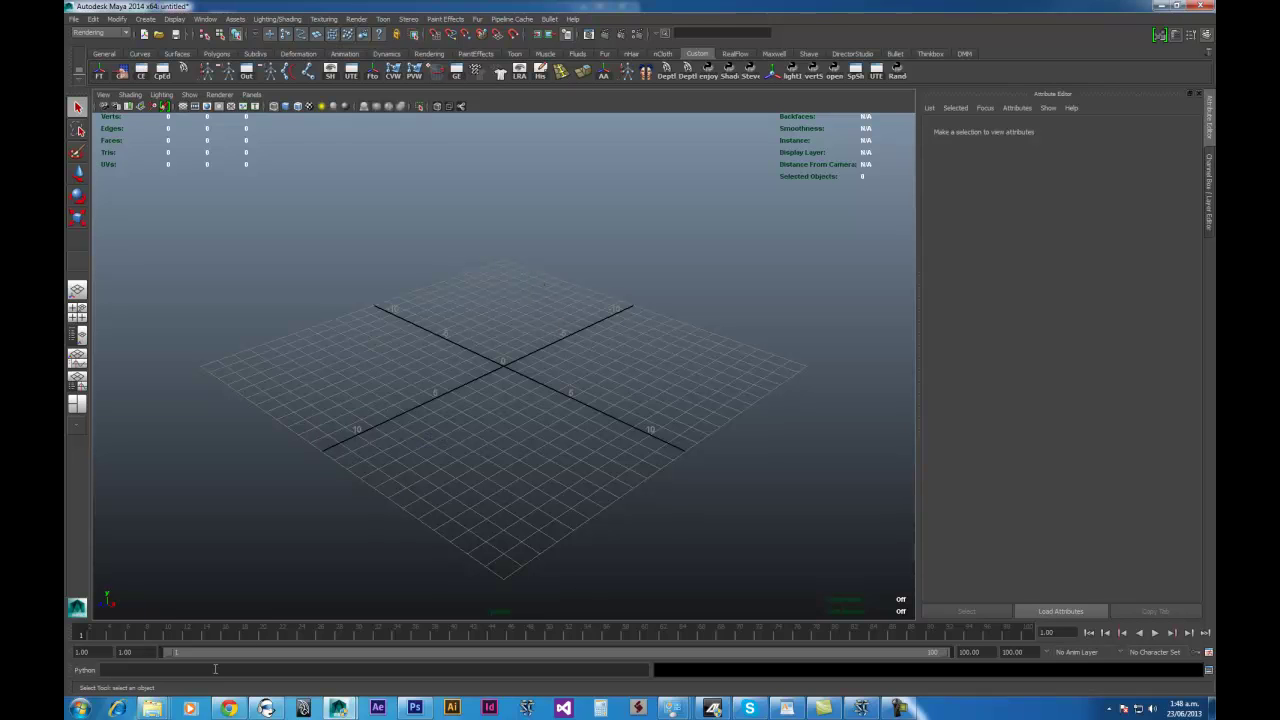
click(1211, 708)
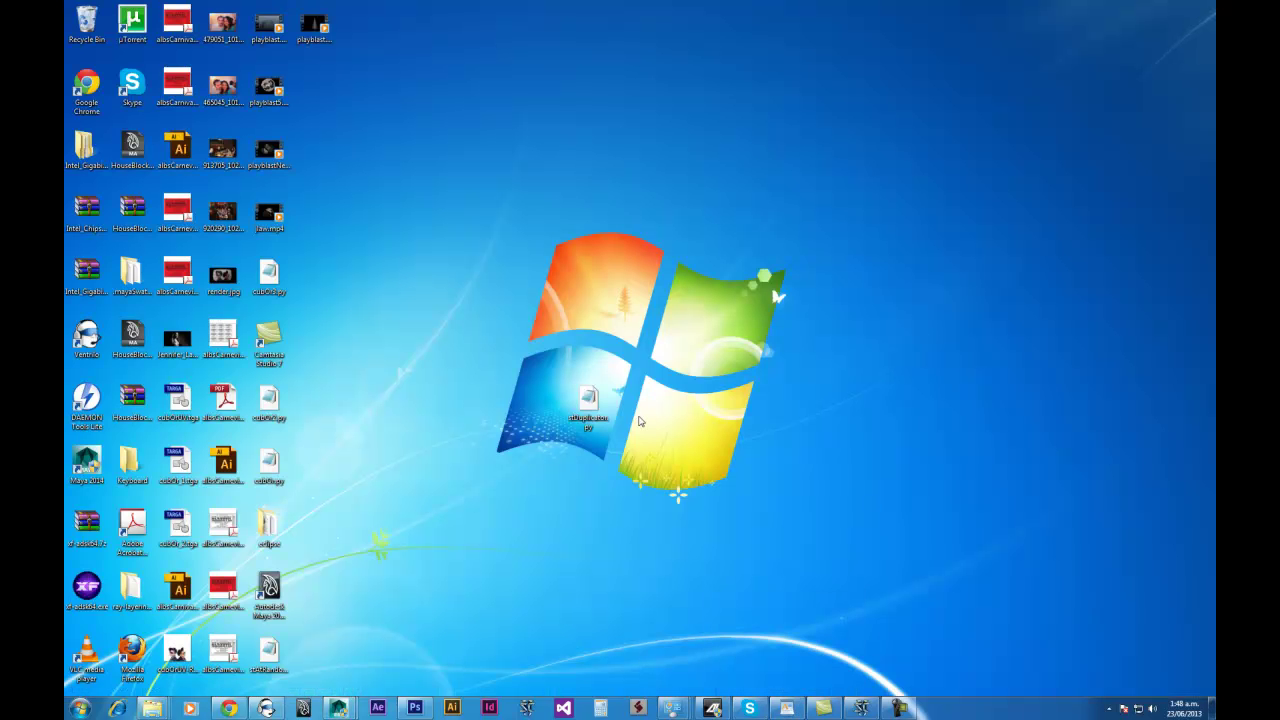
double_click(588, 403)
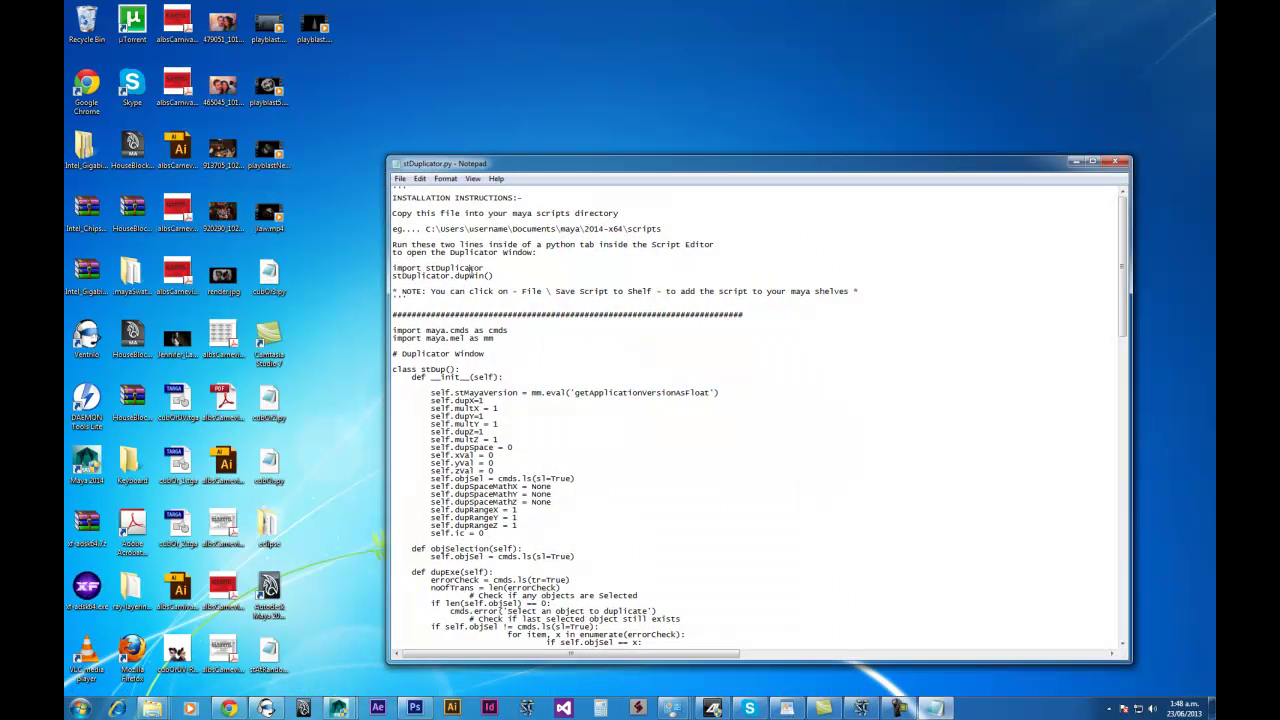
double_click(470, 270)
double_click(470, 270)
click(470, 270)
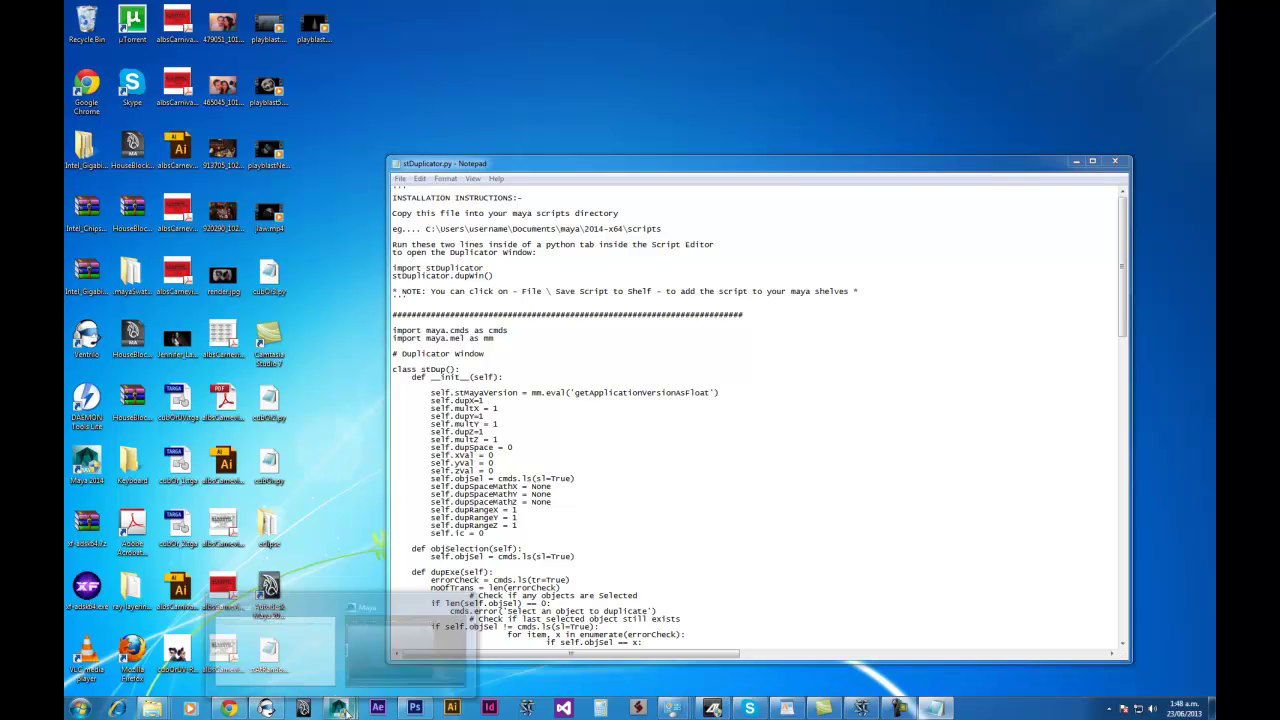
- Switch to Maya and toggle the command line between MEL and Python, leaving it on MEL
click(338, 707)
click(118, 669)
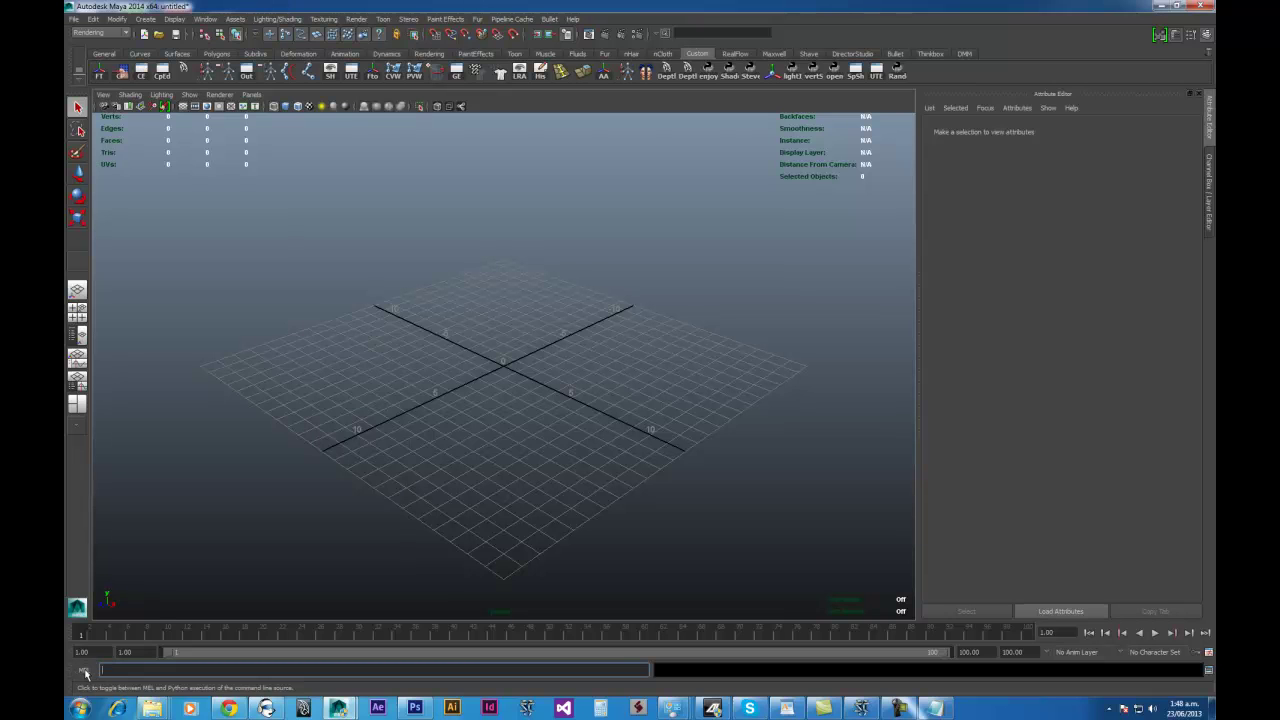
click(90, 671)
click(84, 672)
click(86, 672)
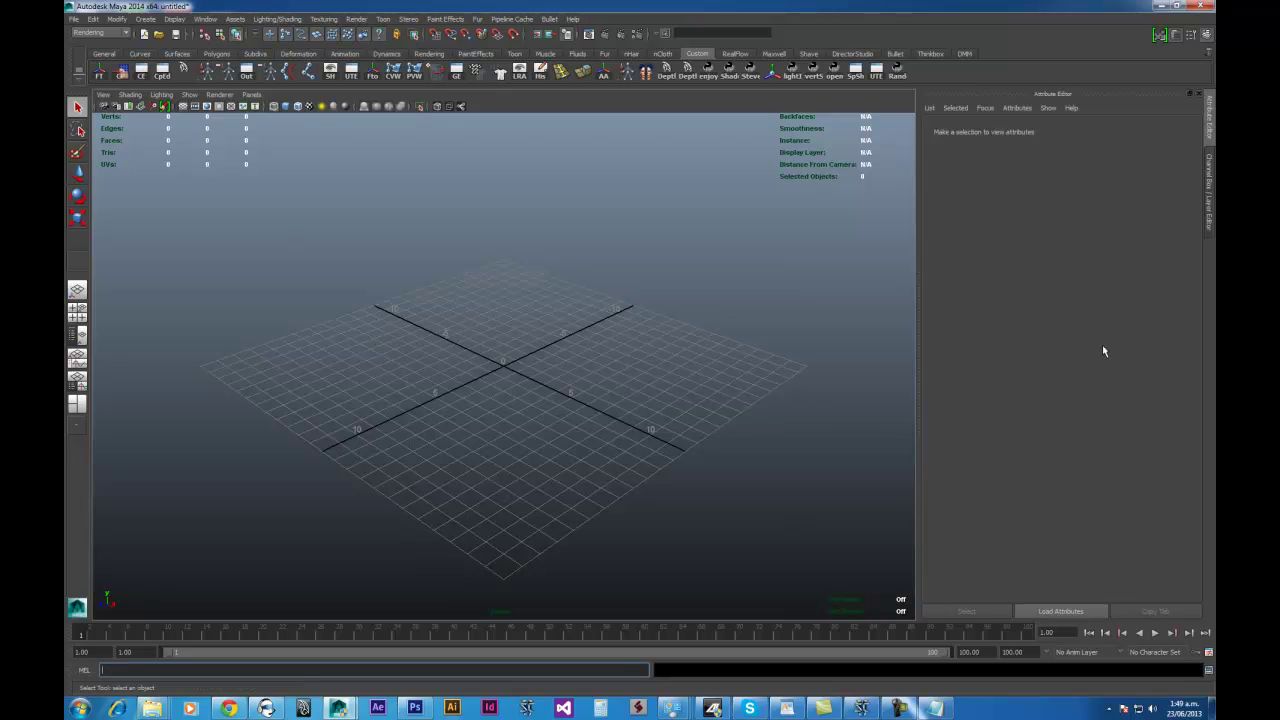
- Open the Script Editor
click(1208, 673)
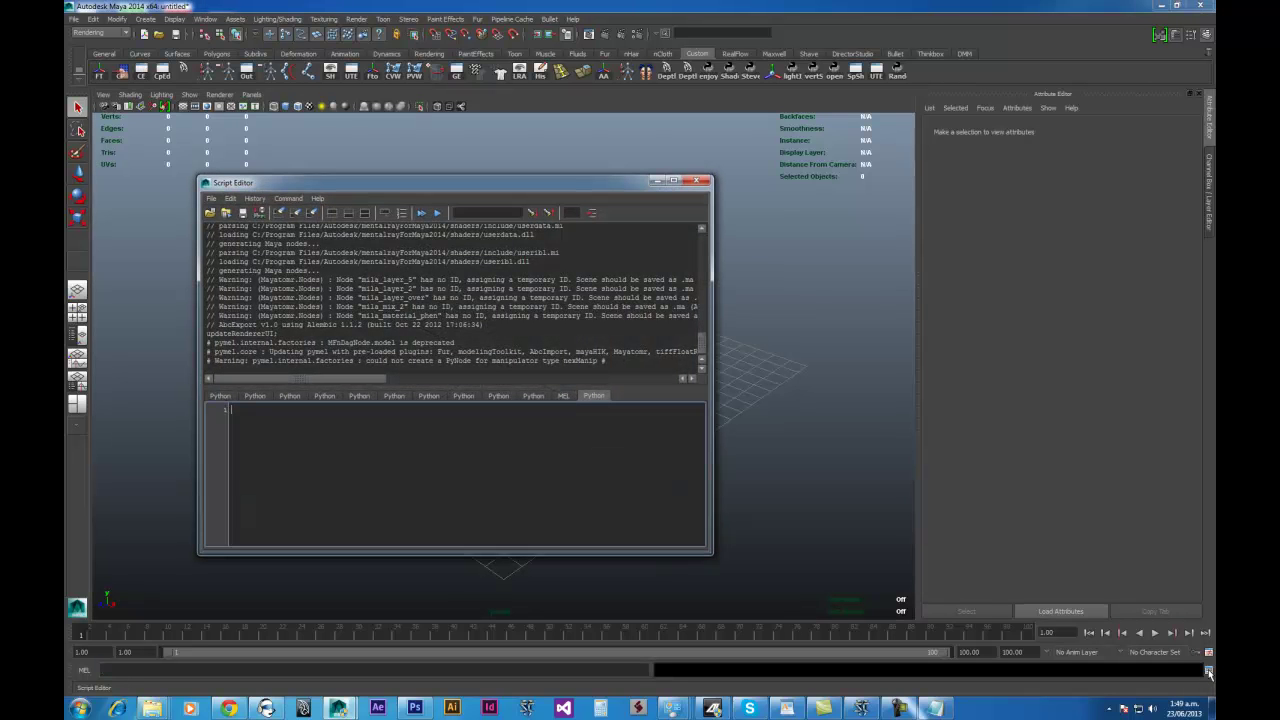
click(704, 181)
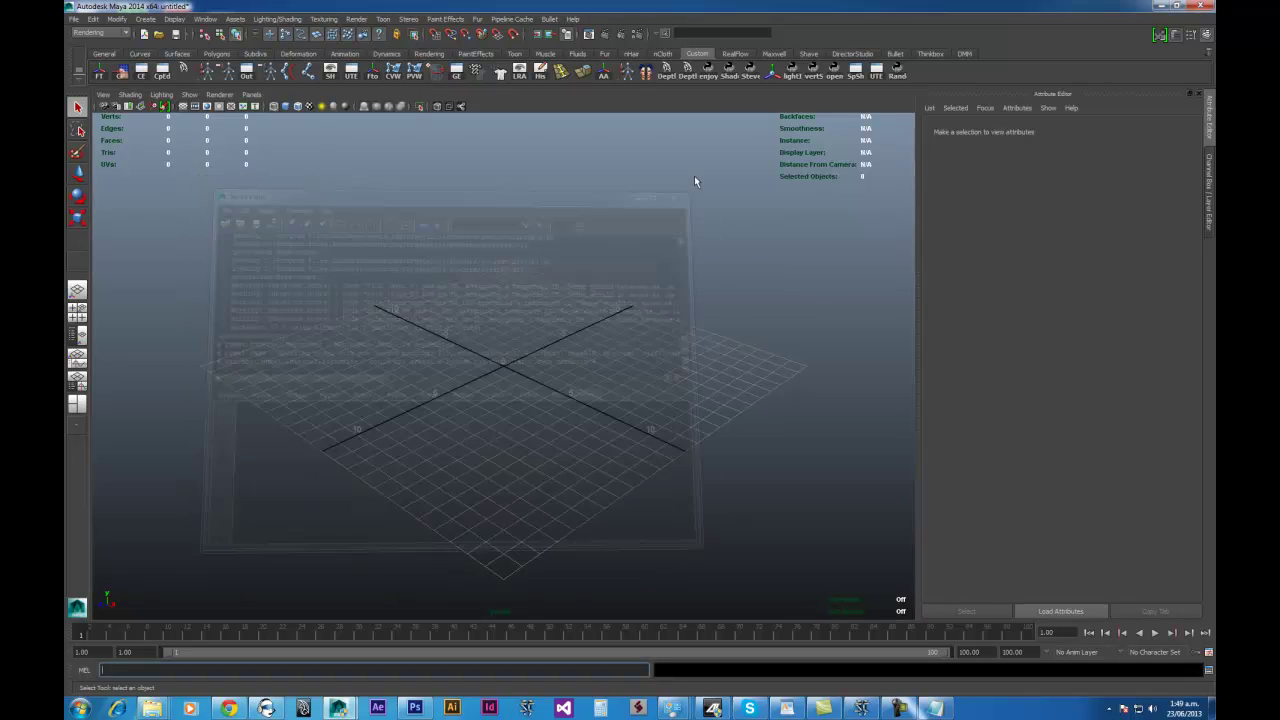
click(206, 19)
mouse_move(229, 38)
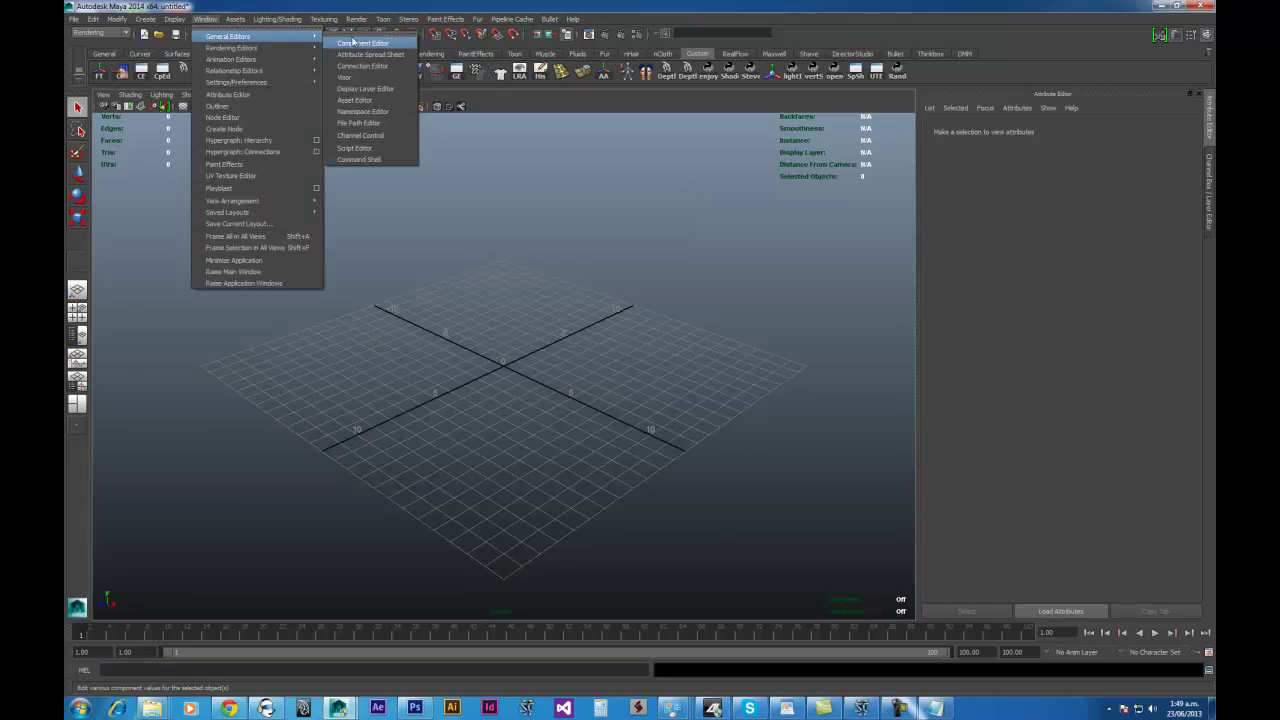
click(370, 150)
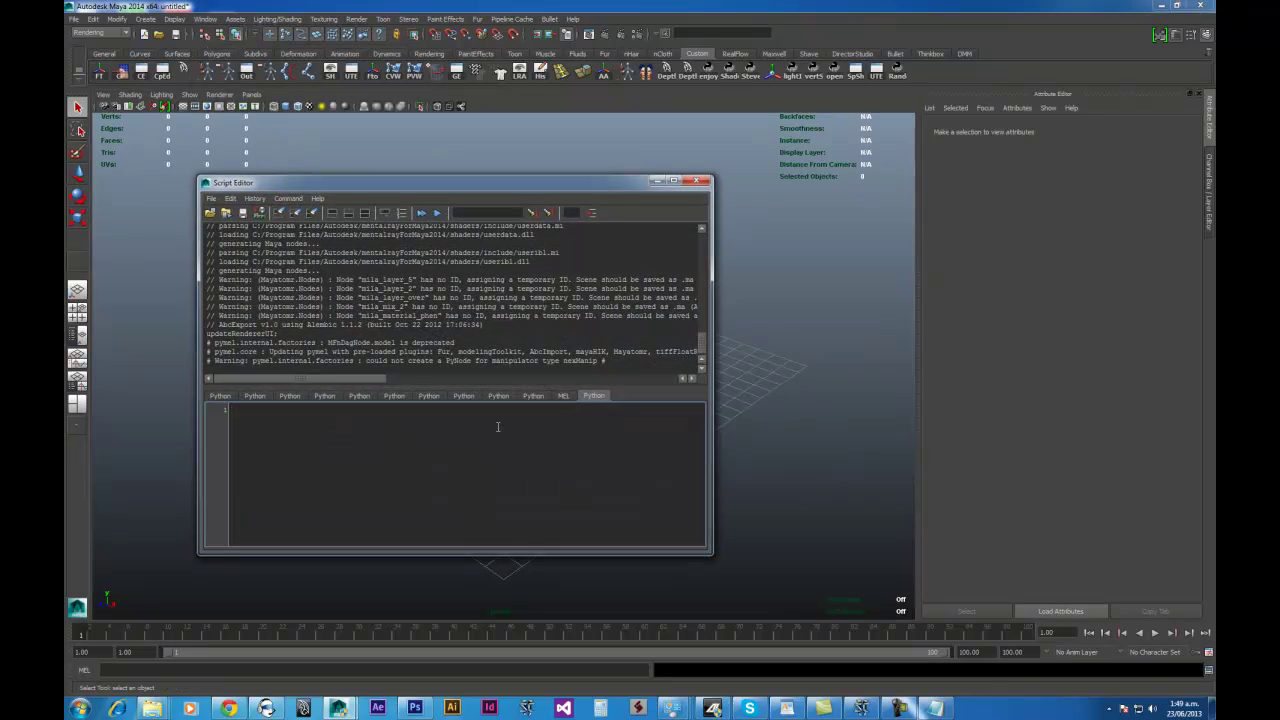
- Add a new Python tab in the Script Editor
click(563, 396)
click(563, 395)
right_click(416, 450)
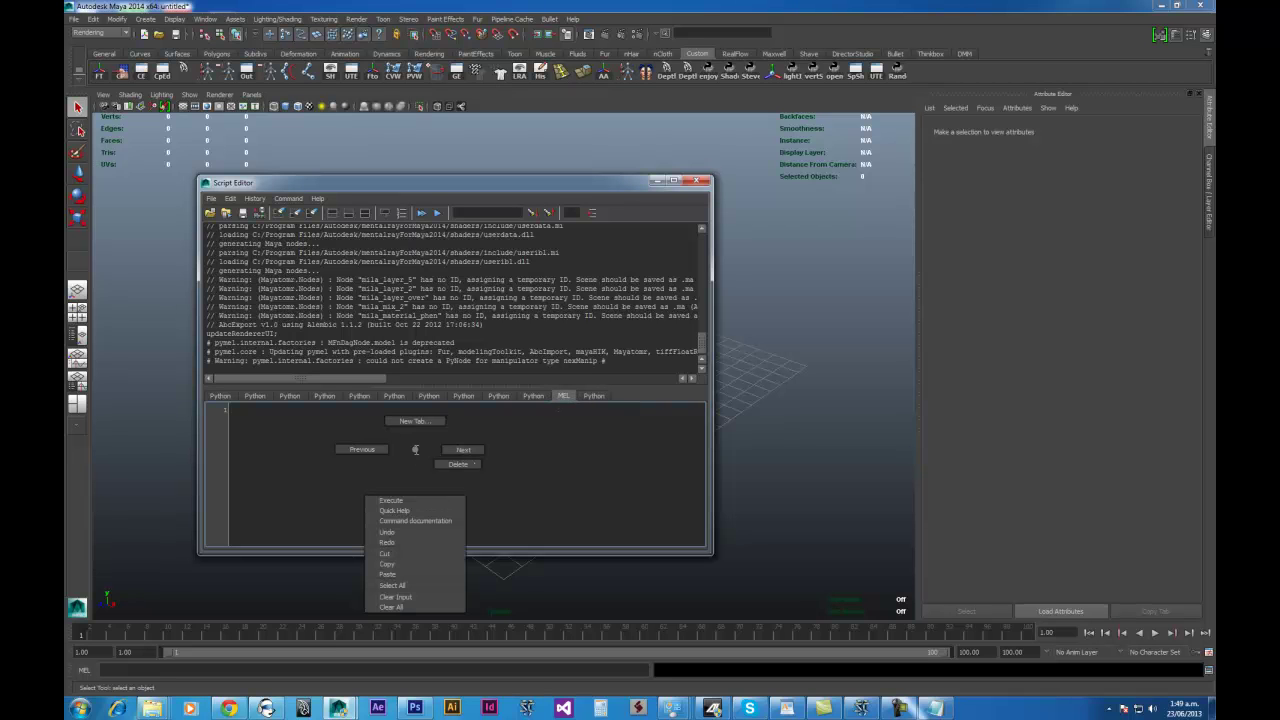
right_click(437, 464)
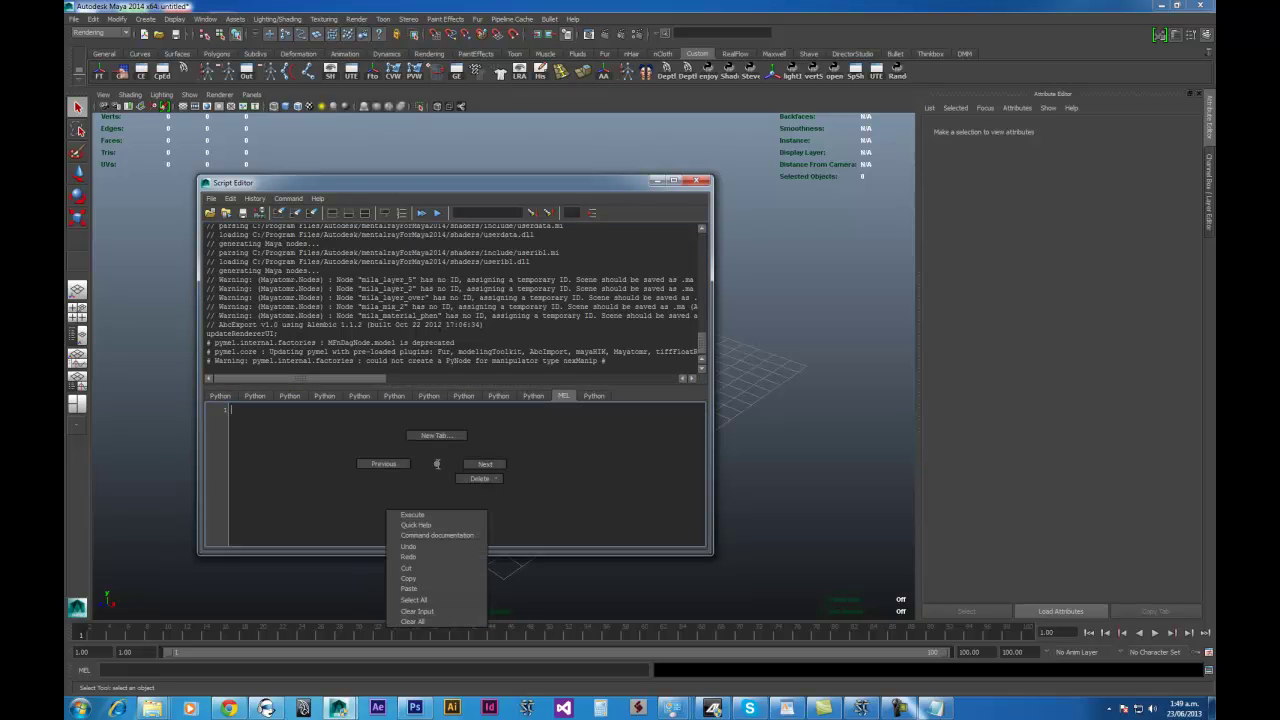
click(427, 434)
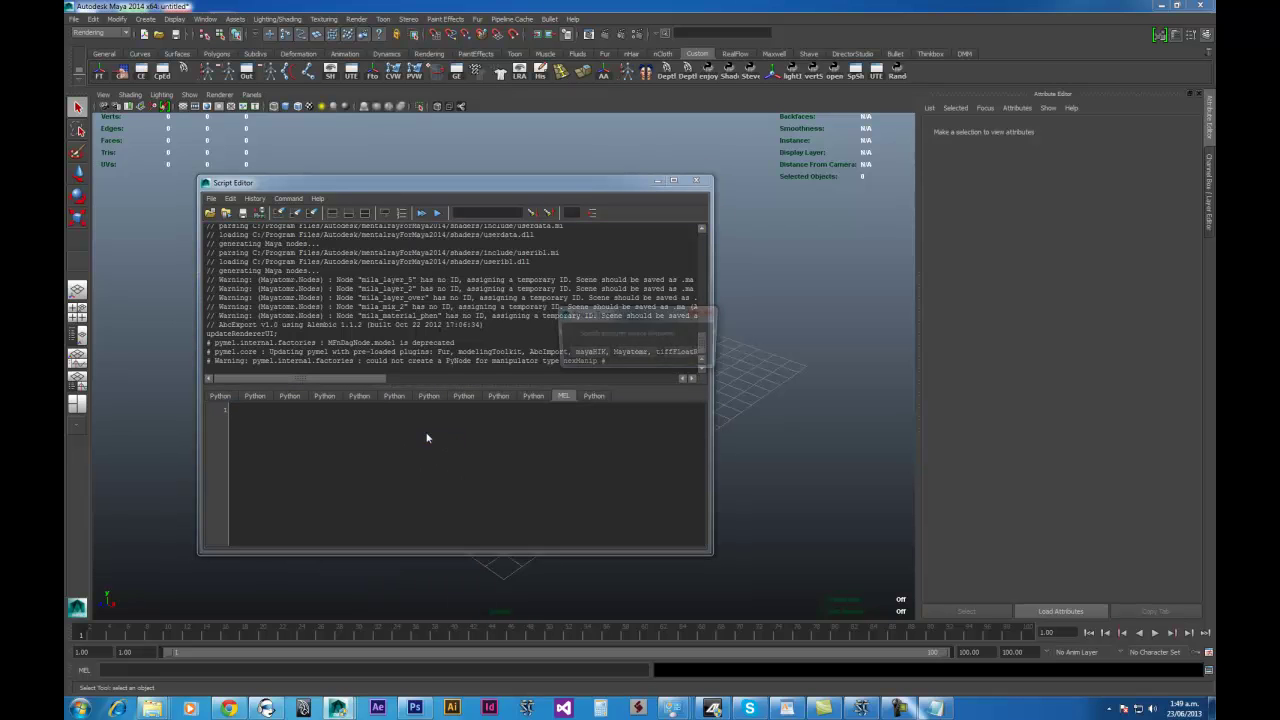
click(637, 355)
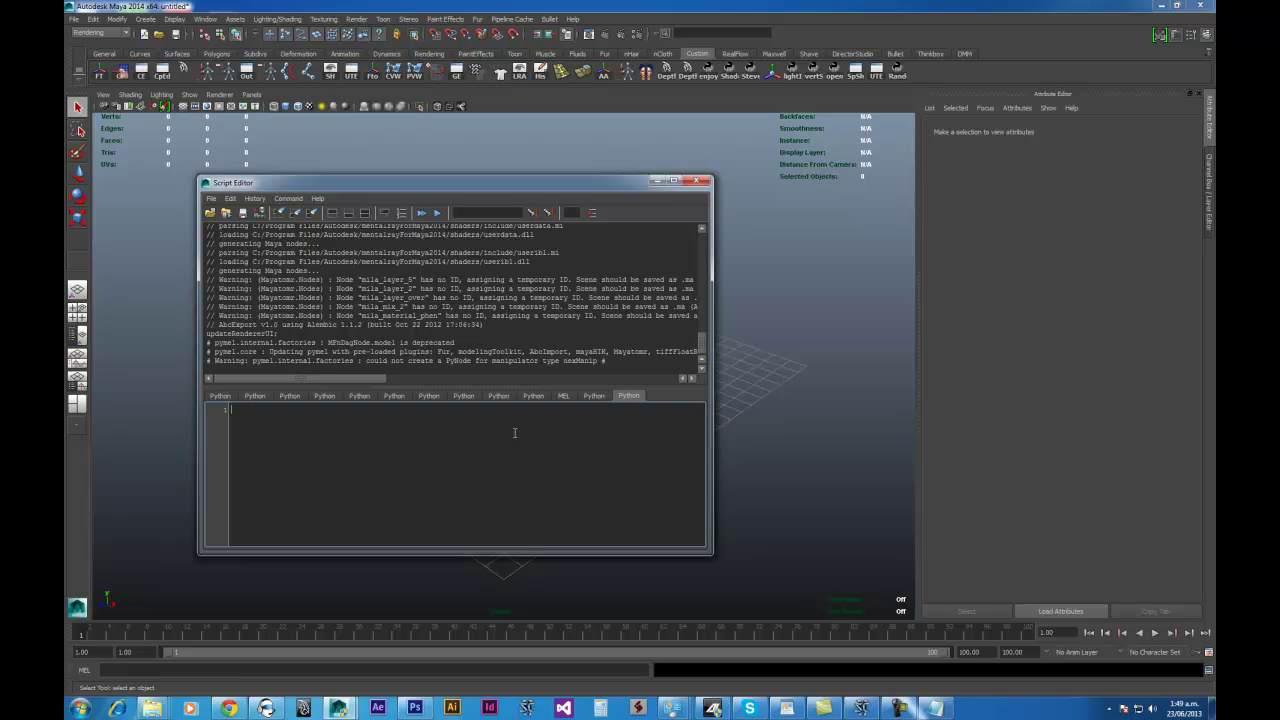
- Write import stDuplicator and stDuplicator.dupWin() in the Python tab, copy both lines, run them and close the Duplicator window
text(import stDuplicator stDuplicator.dupWin())
key(ctrl+a)
click(406, 451)
drag(371, 454, 228, 406)
key(ctrl+c)
click(392, 469)
key(ctrl+Return)
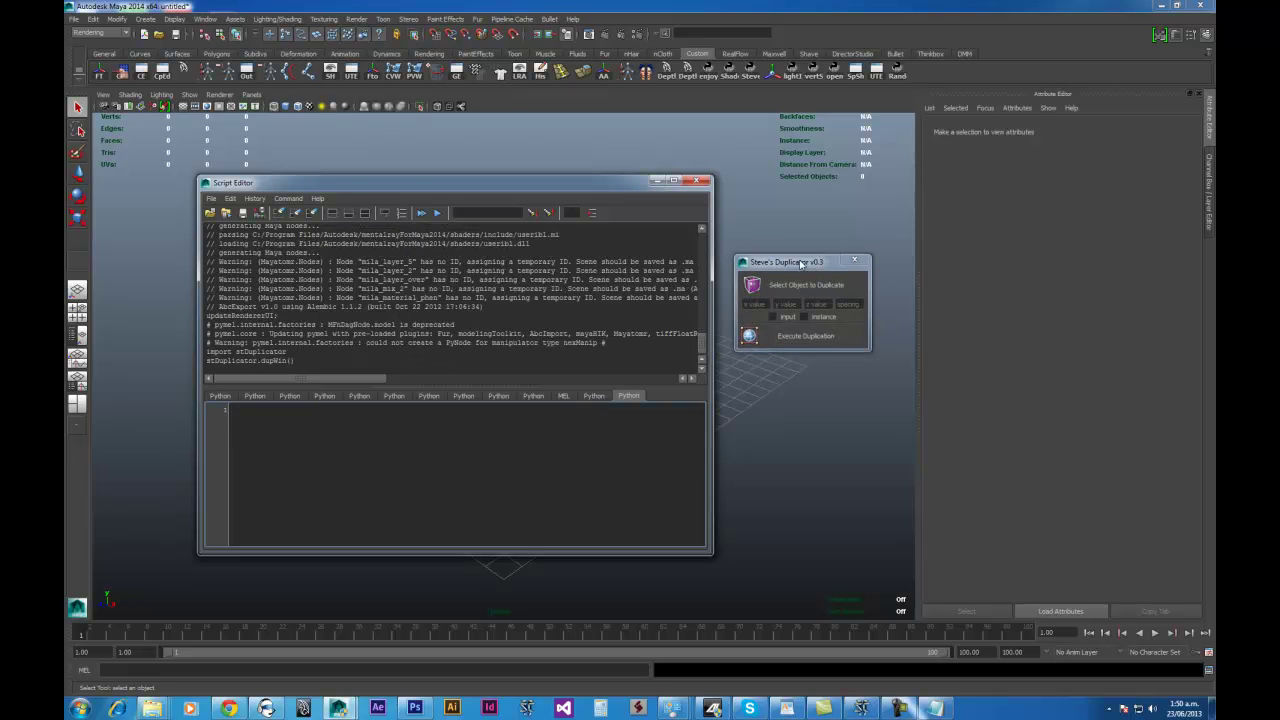
click(858, 263)
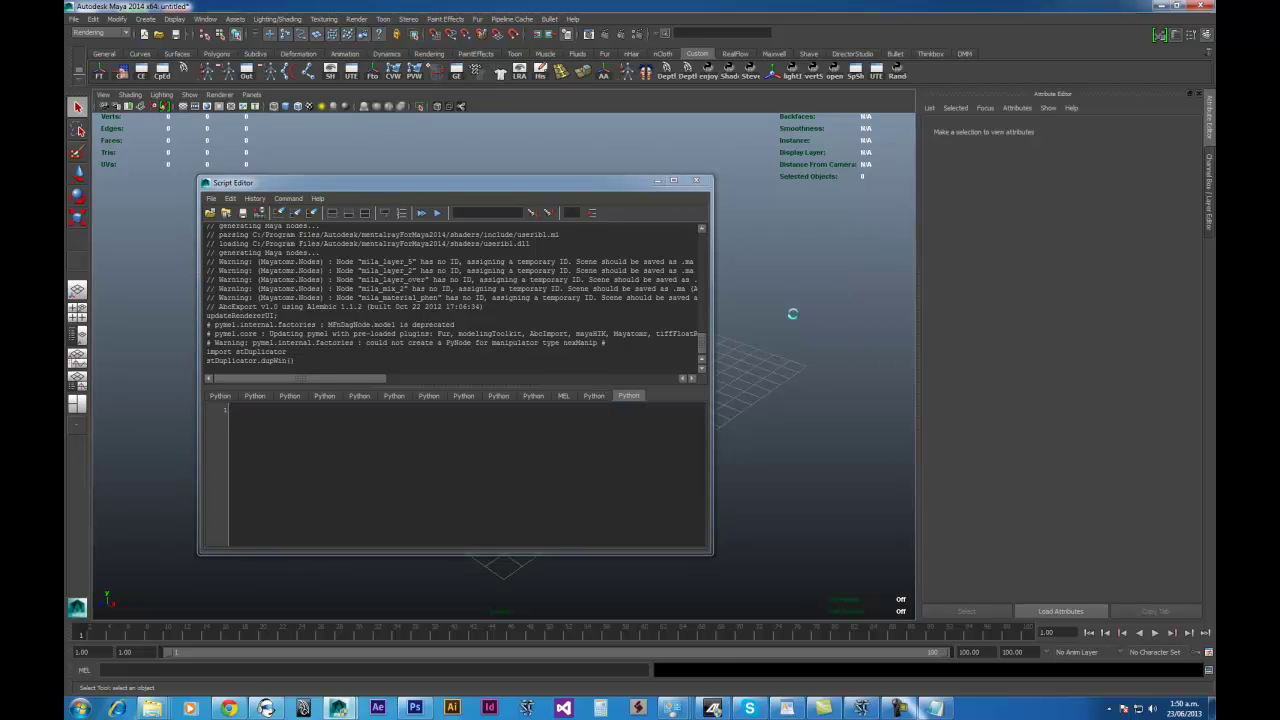
- Paste the two copied script lines back into the Python tab and undo the stray paste into the scene
key(ctrl+v)
click(317, 449)
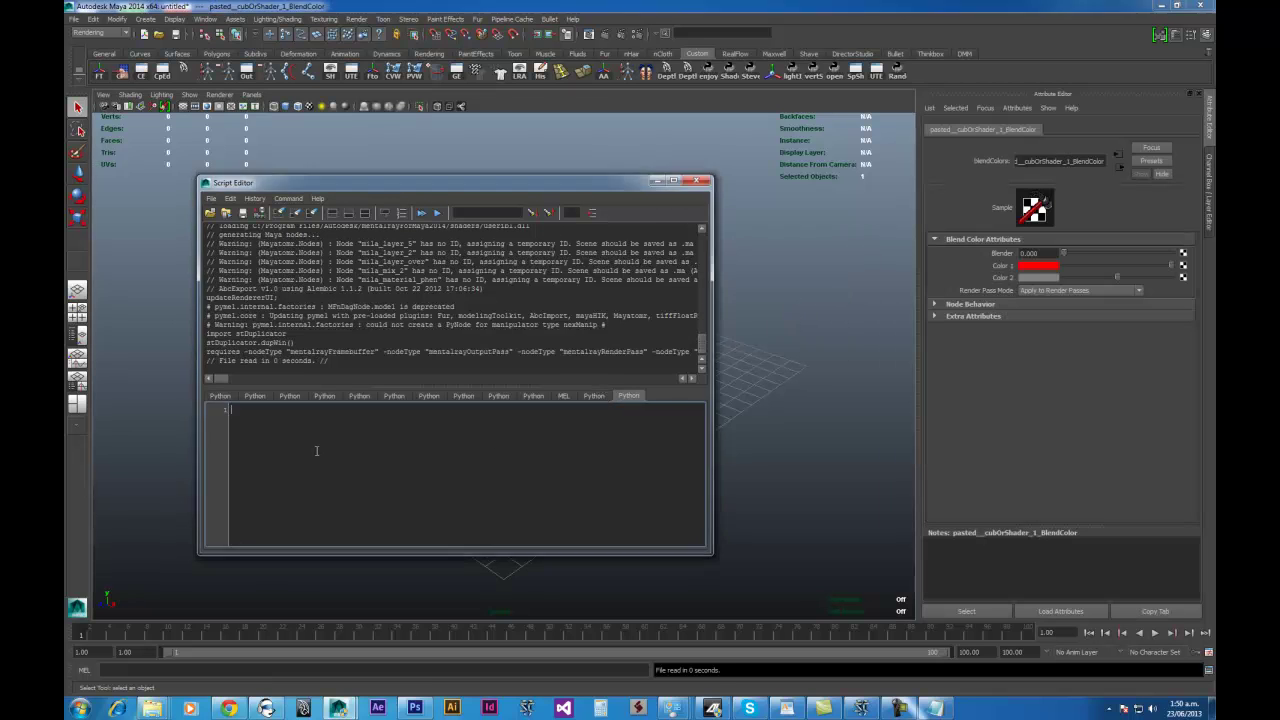
key(ctrl+v)
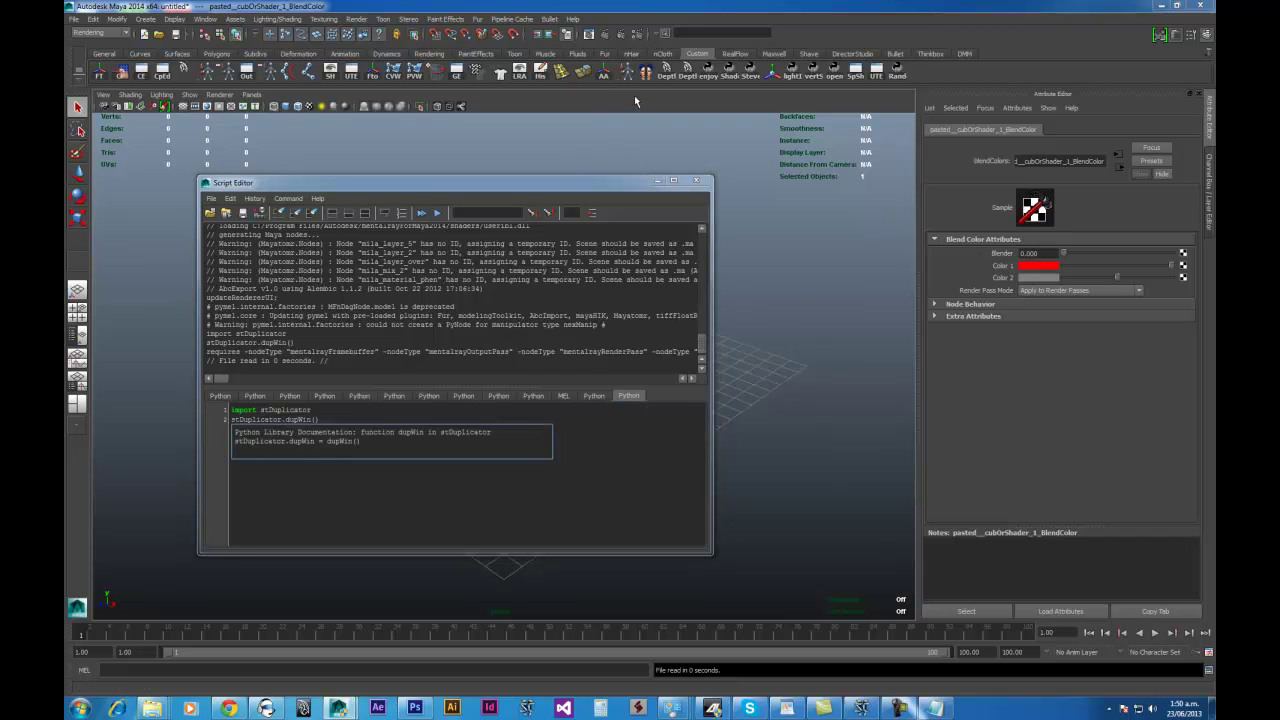
key(ctrl+z)
- Save the two script lines to the Custom shelf as a new item named Duplicator
key(ctrl+a)
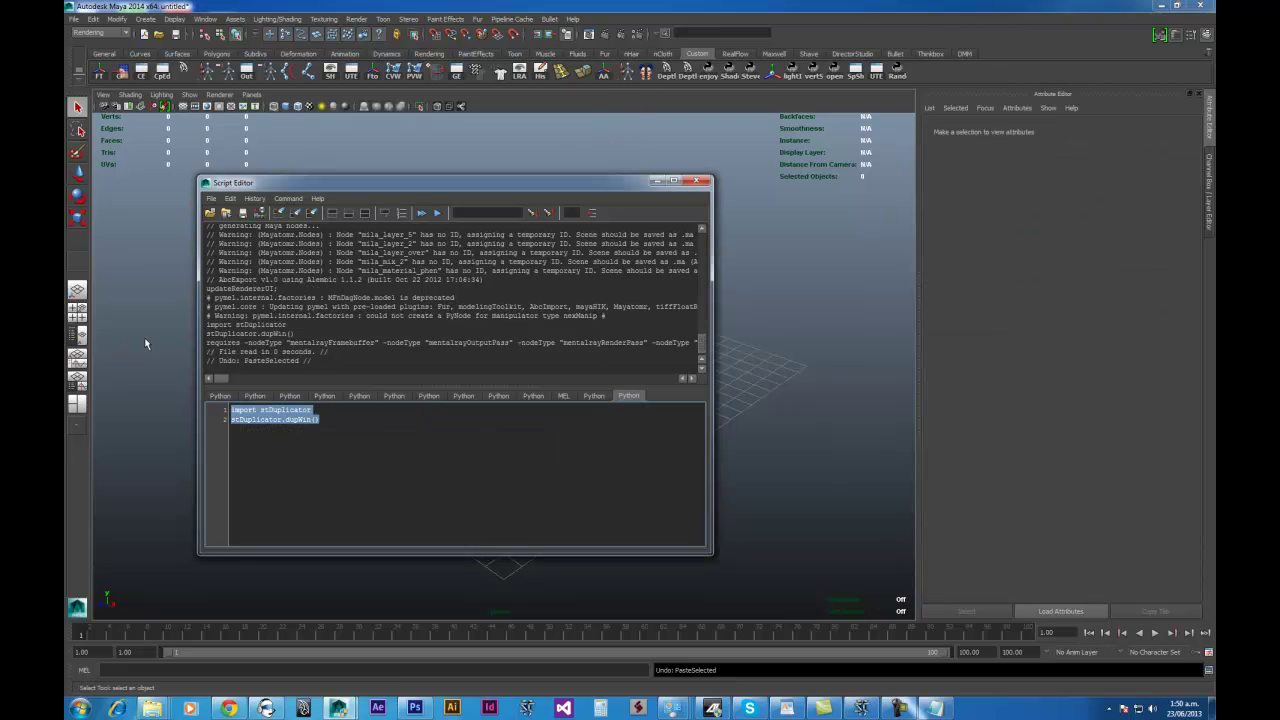
click(211, 199)
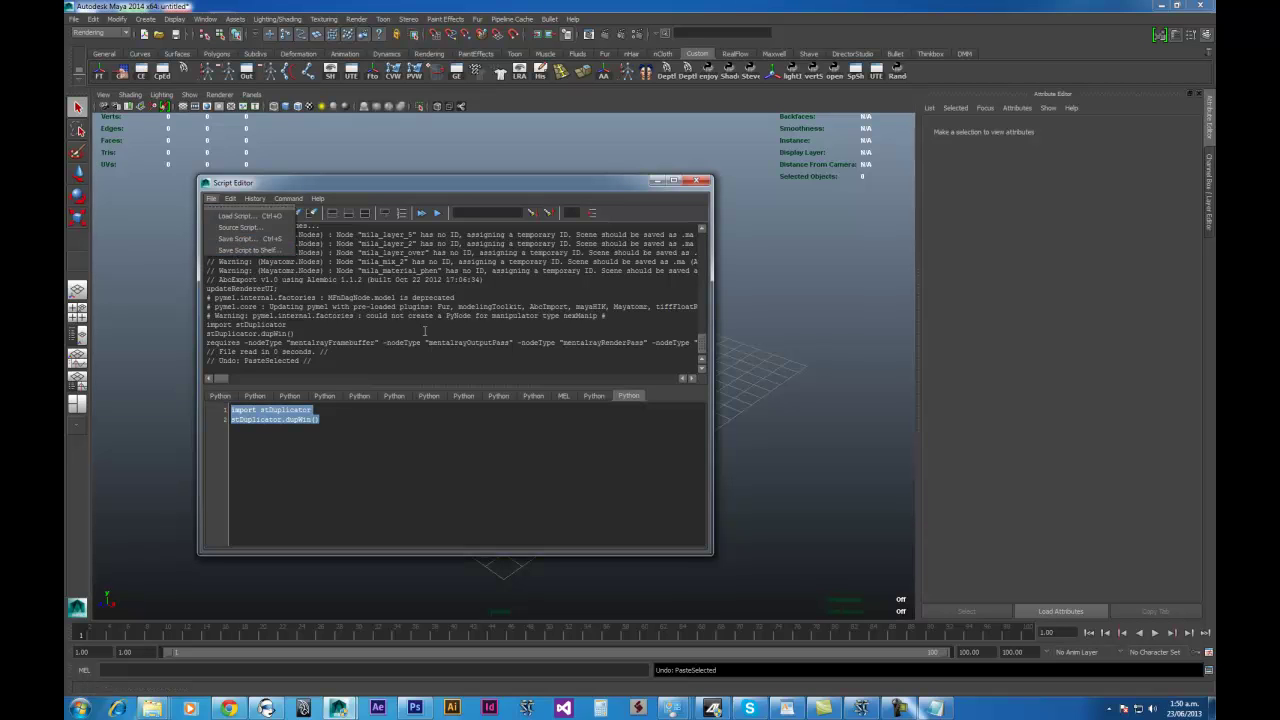
click(447, 443)
click(735, 54)
click(691, 54)
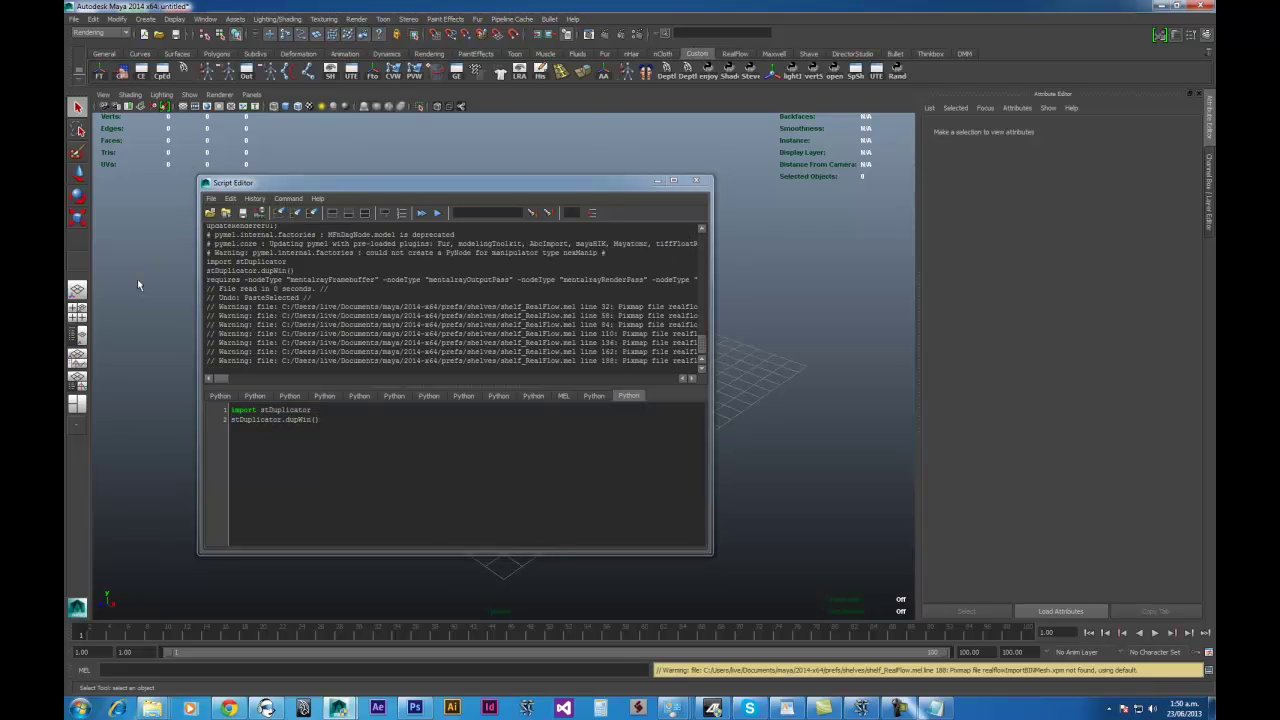
click(213, 199)
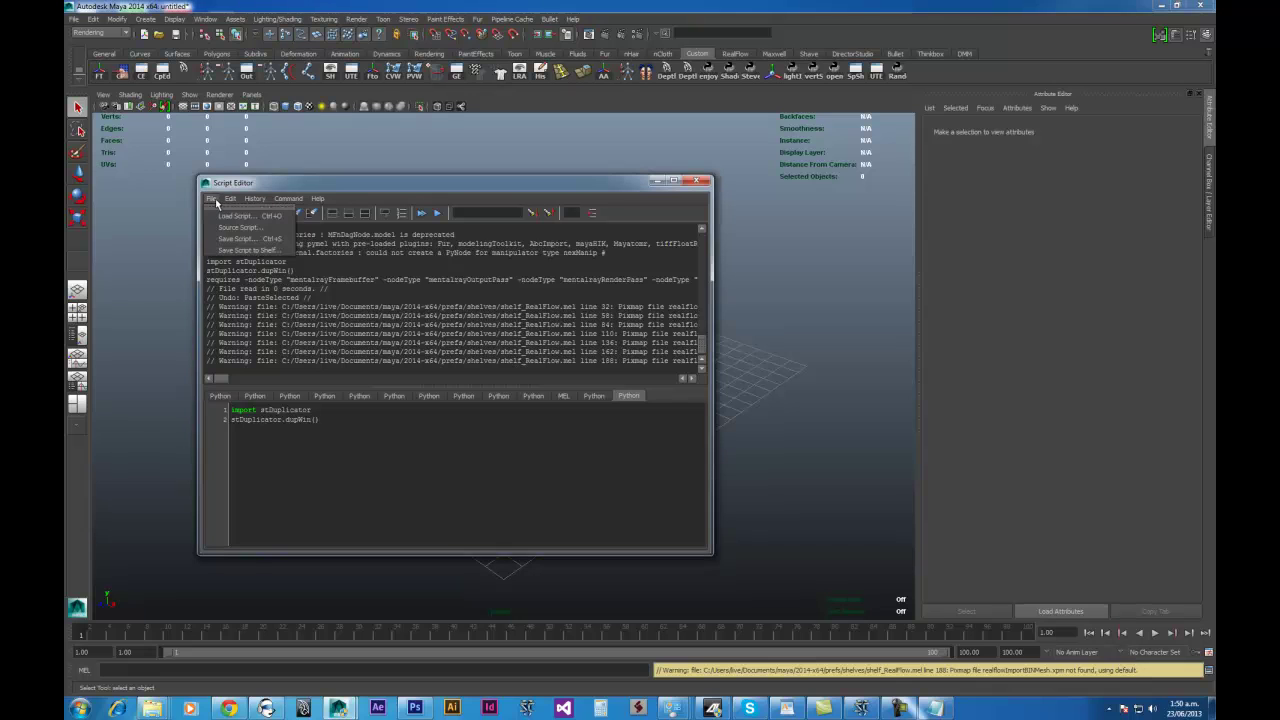
click(240, 250)
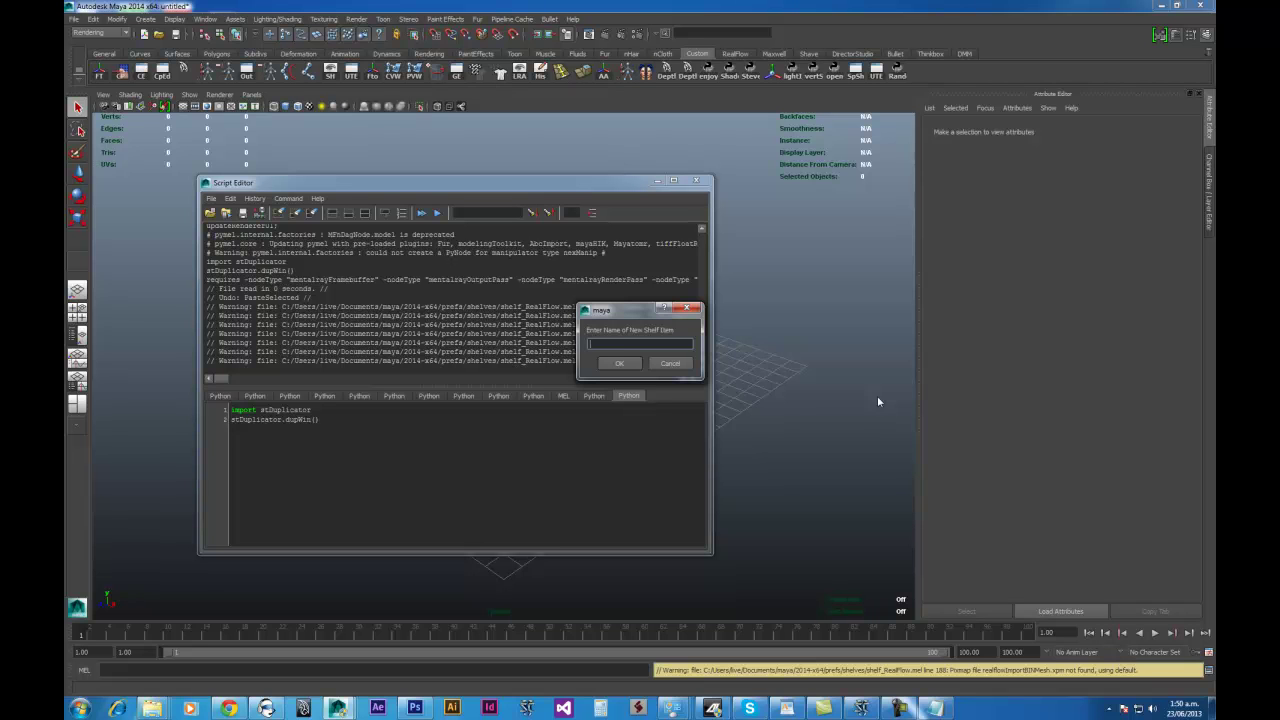
text(Duplicator)
key(Return)
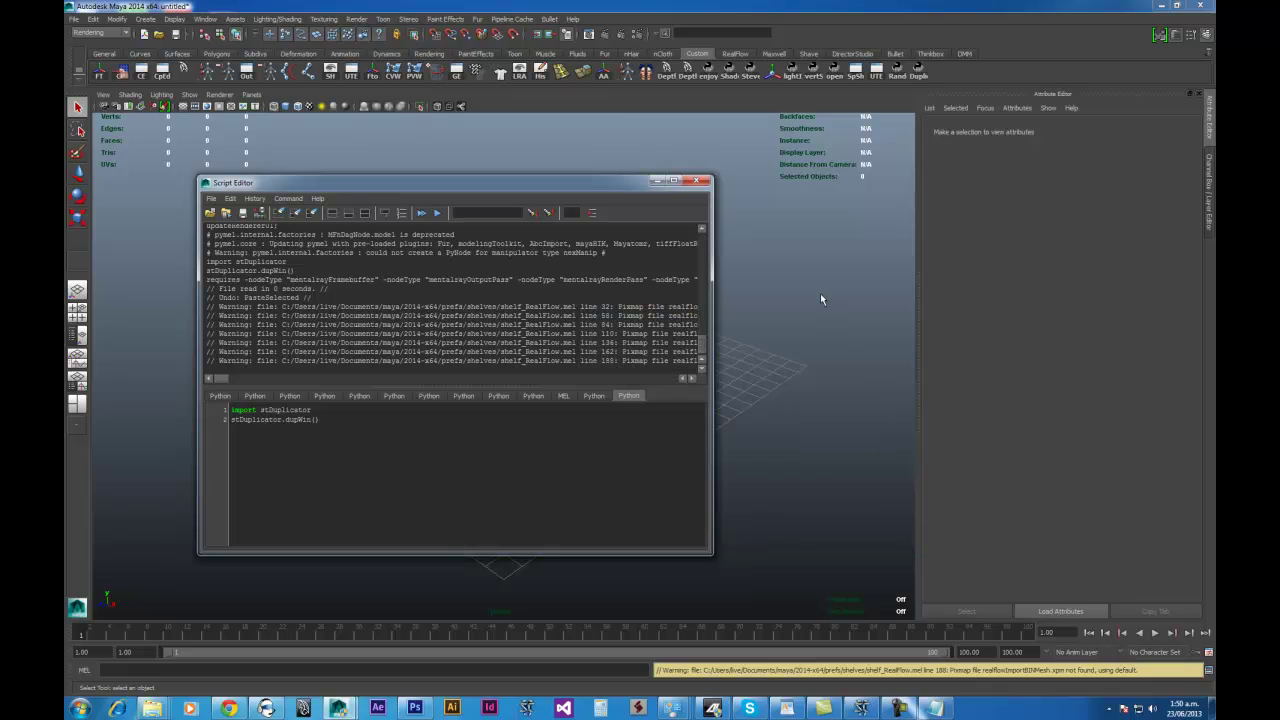
- Close the Script Editor, then launch the Duplicator from its new shelf item and place its window beside the grid's centre
click(704, 181)
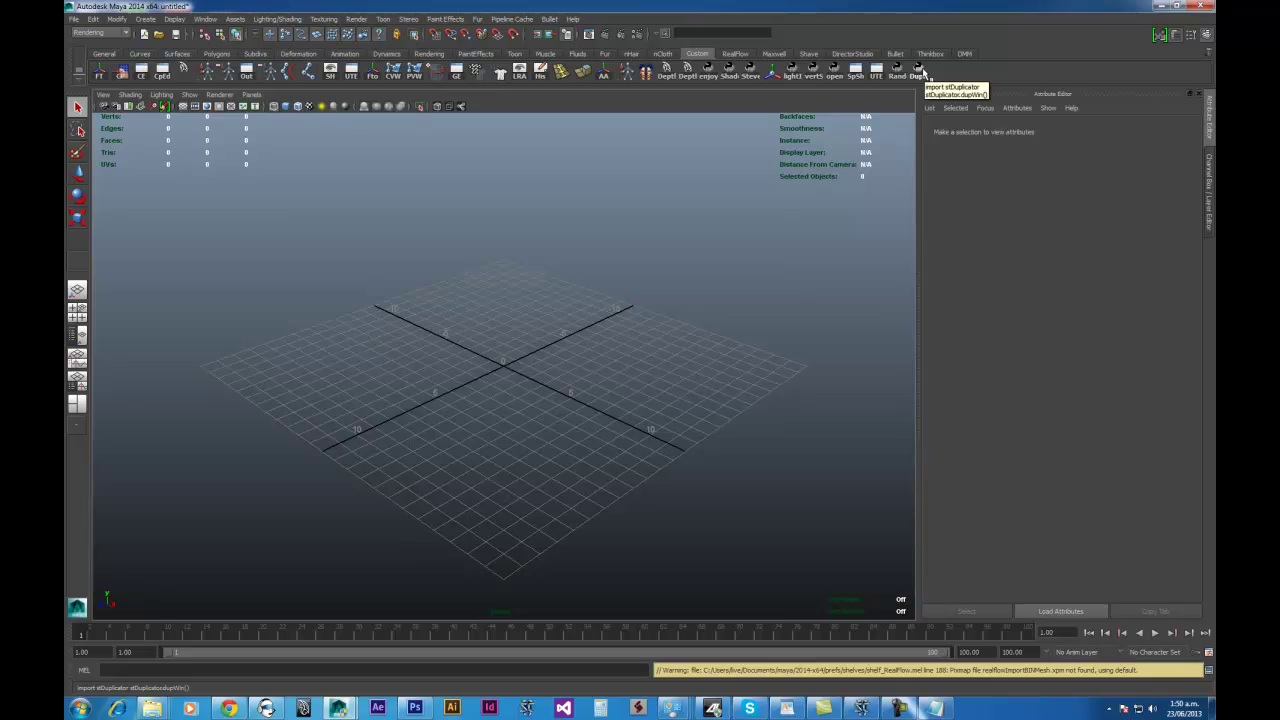
click(920, 74)
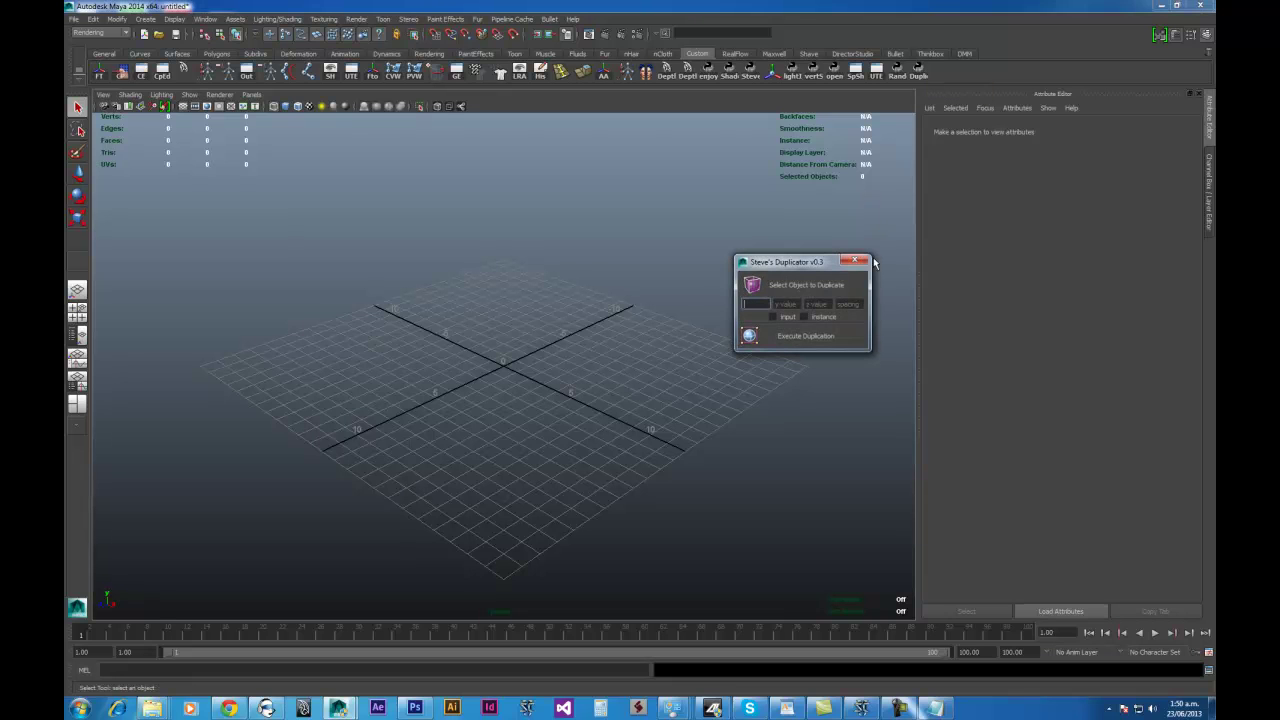
click(855, 260)
click(920, 74)
drag(802, 262, 247, 358)
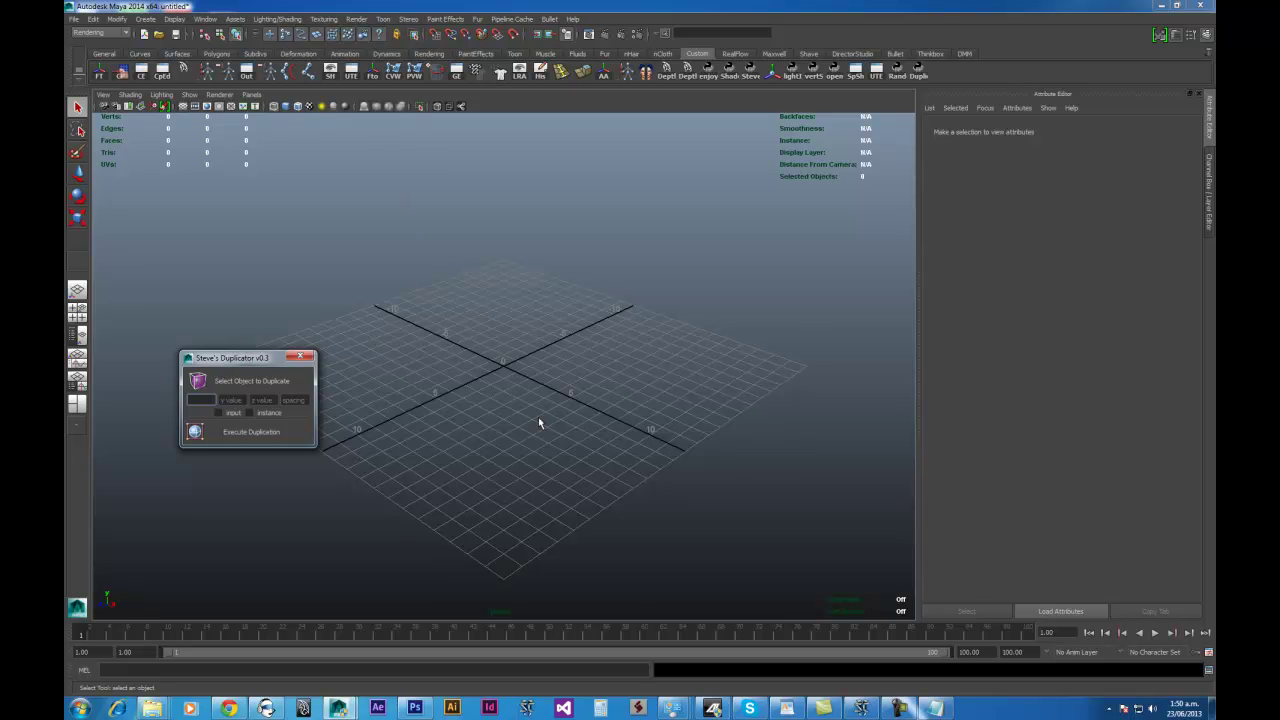
- Create a polygon cube at the grid origin
alt+drag(538, 417, 552, 467)
alt+right_drag(553, 467, 542, 368)
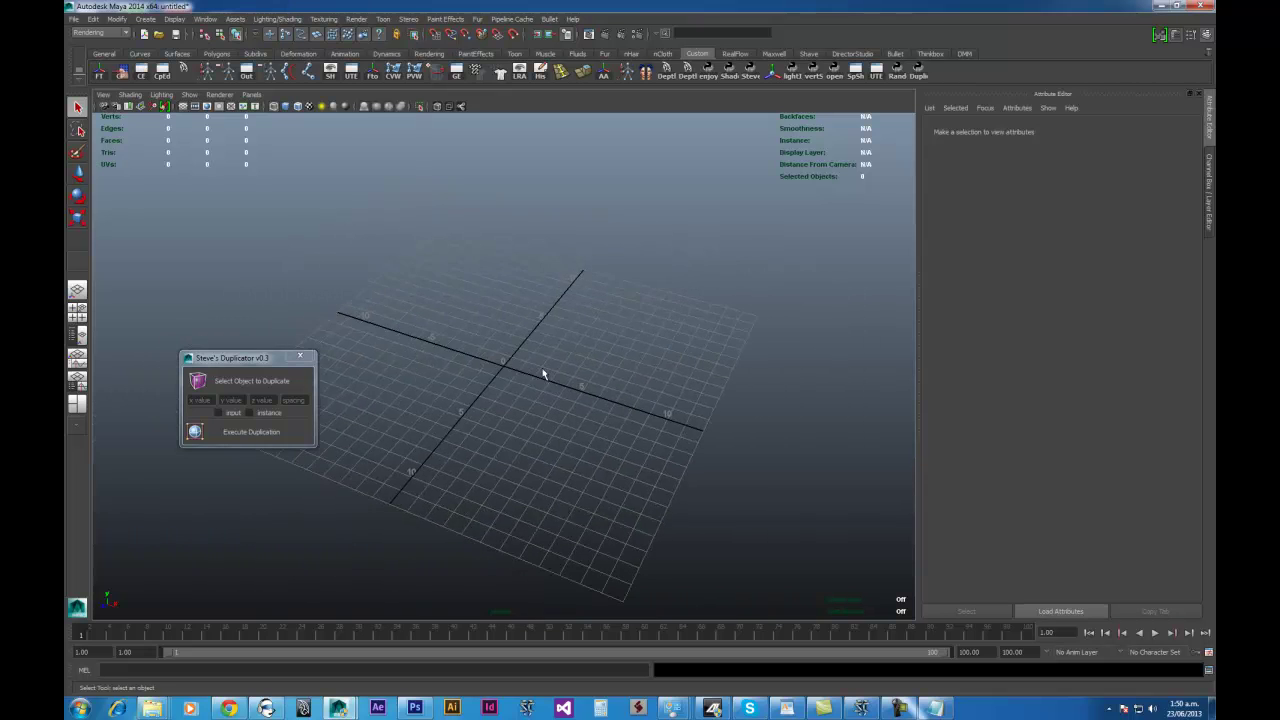
alt+drag(542, 368, 531, 349)
alt+right_drag(531, 349, 569, 437)
alt+middle_drag(569, 437, 577, 480)
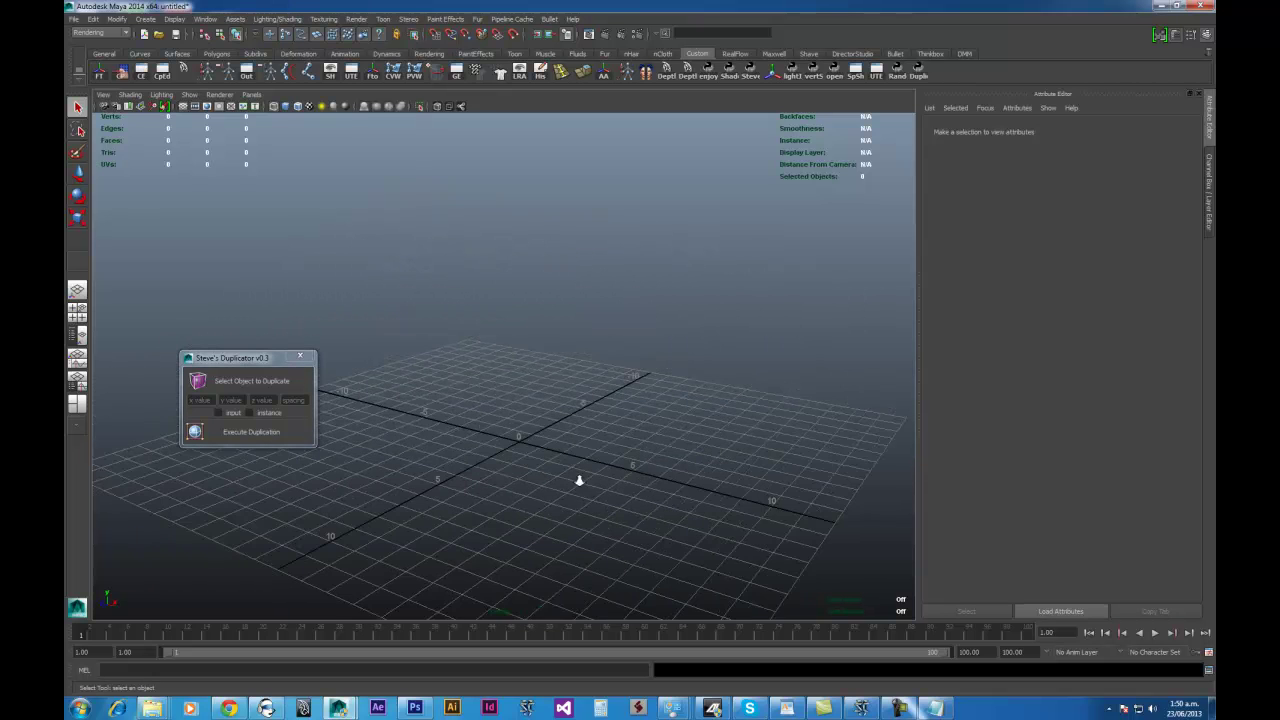
alt+right_drag(577, 480, 494, 422)
alt+drag(464, 398, 497, 418)
shift+right_click(508, 437)
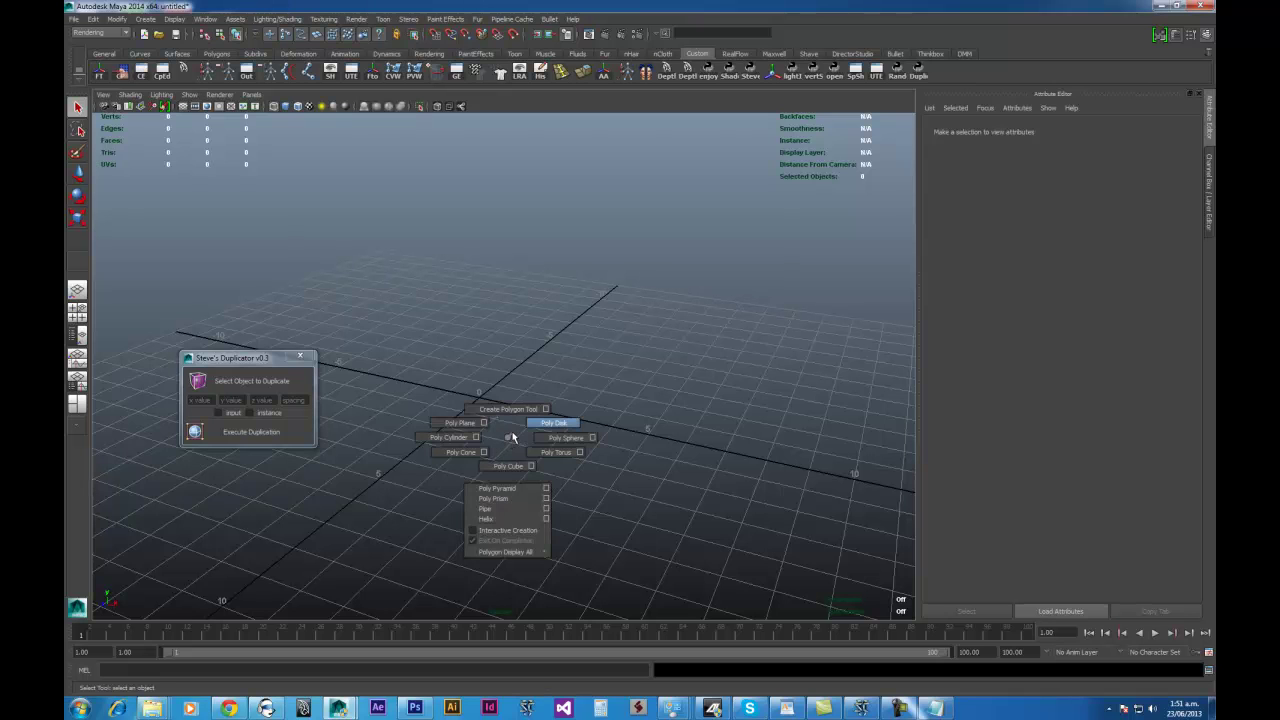
click(508, 466)
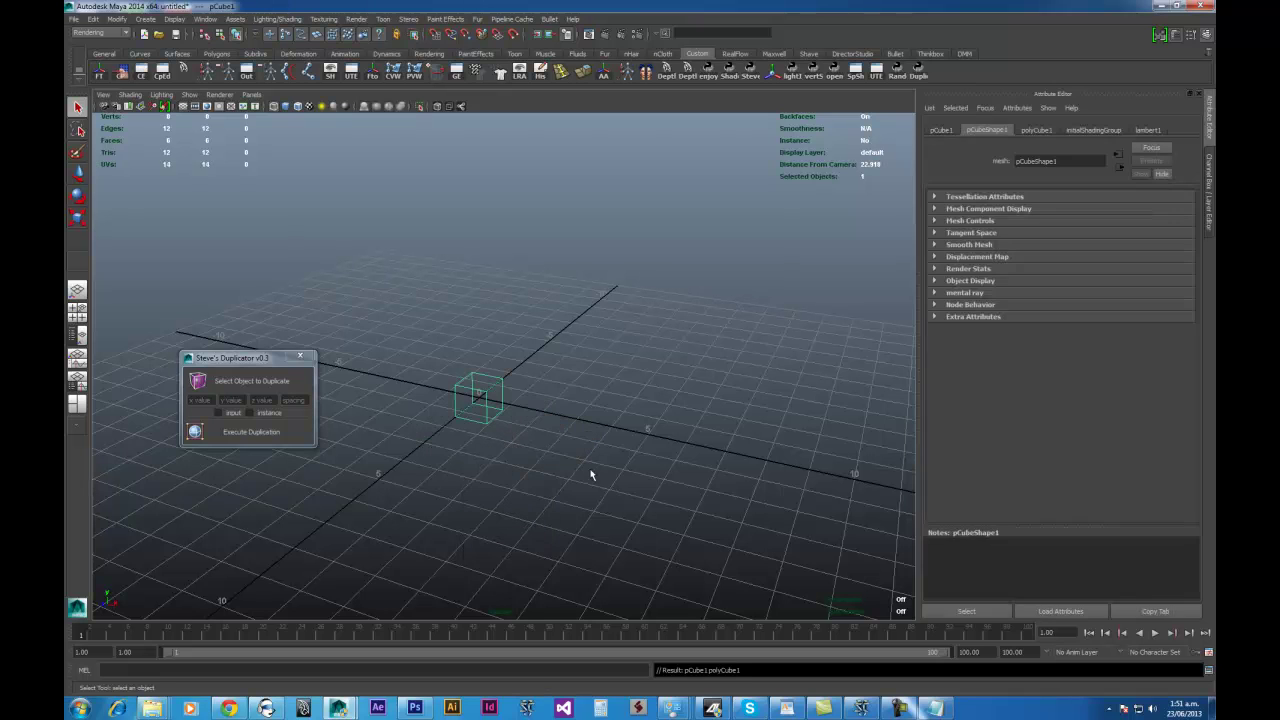
- Load the selected cube into the Duplicator as the object to duplicate
alt+drag(591, 471, 459, 405)
click(262, 383)
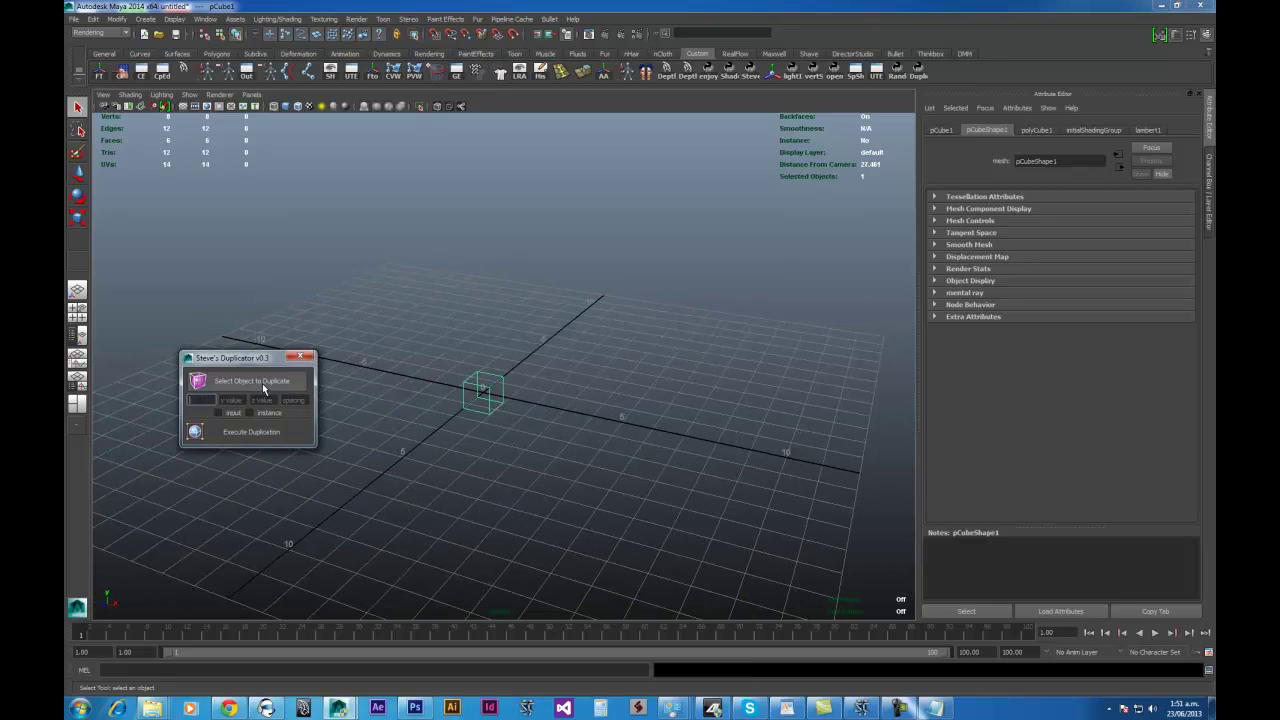
click(203, 400)
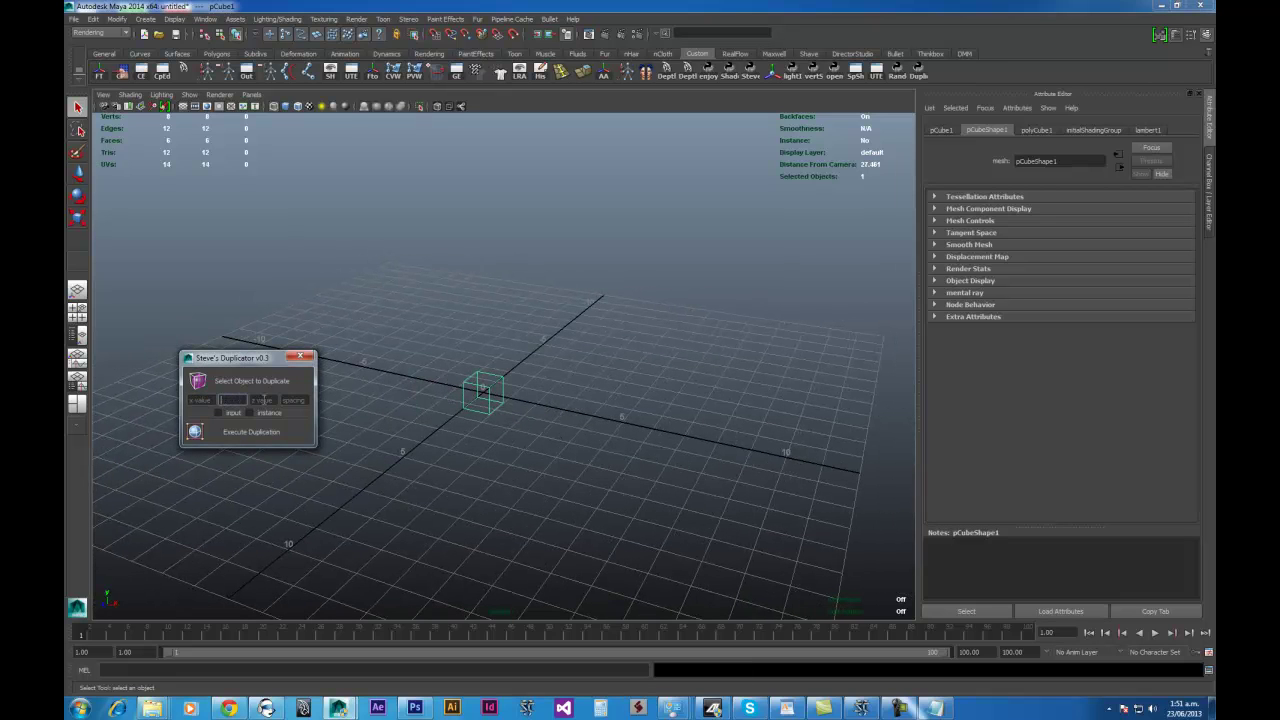
click(298, 400)
click(214, 401)
drag(421, 321, 567, 478)
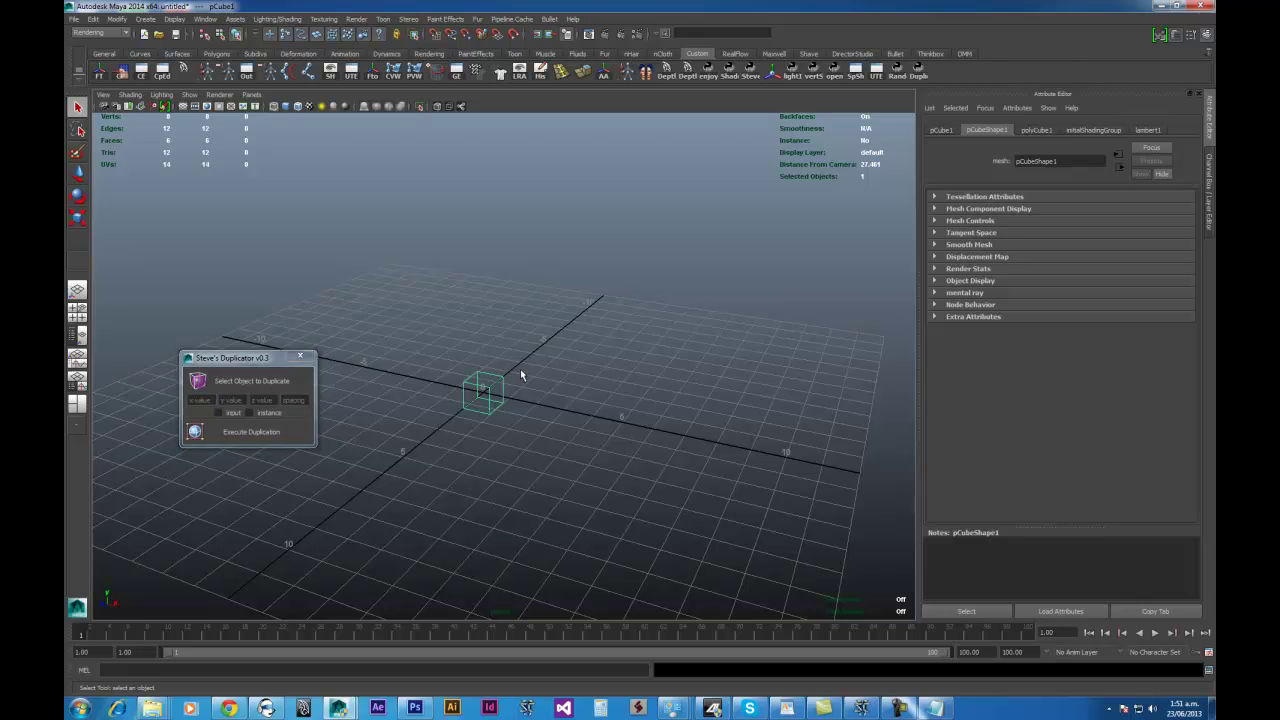
click(240, 386)
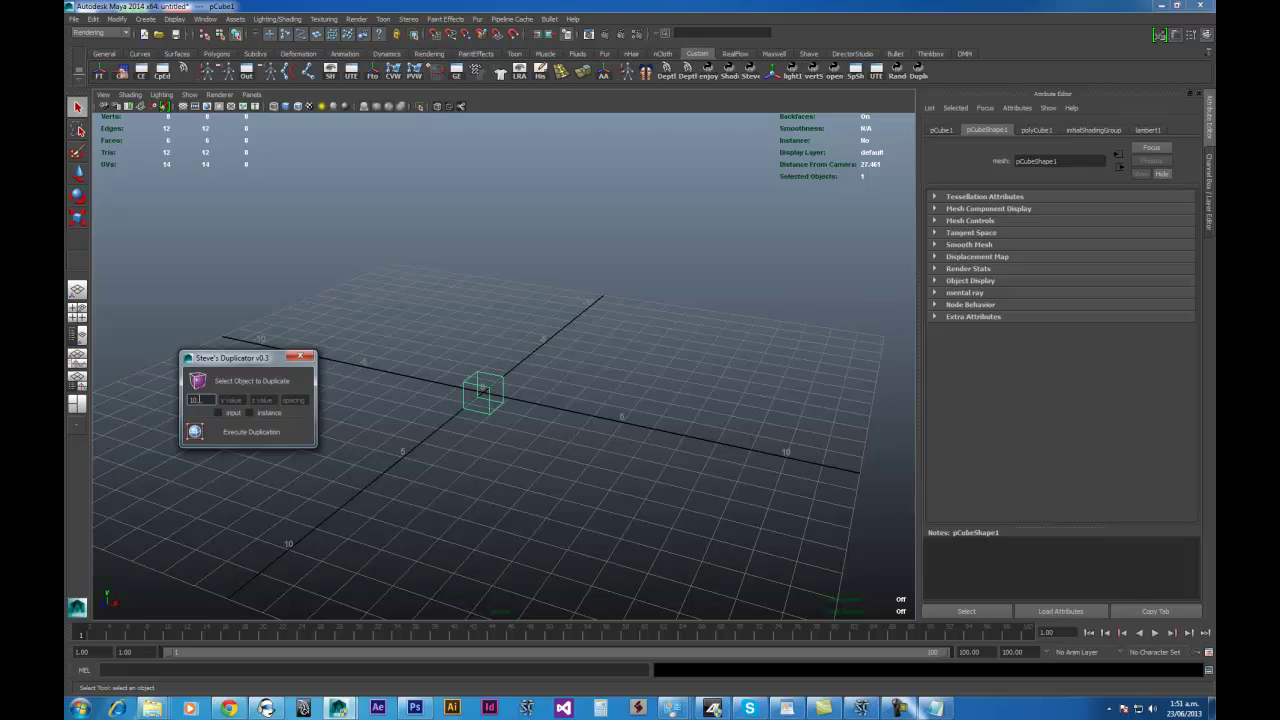
- Set the Duplicator's x value to 10, y value to 5 and z value to 3
key(Tab)
alt+right_drag(598, 474, 480, 408)
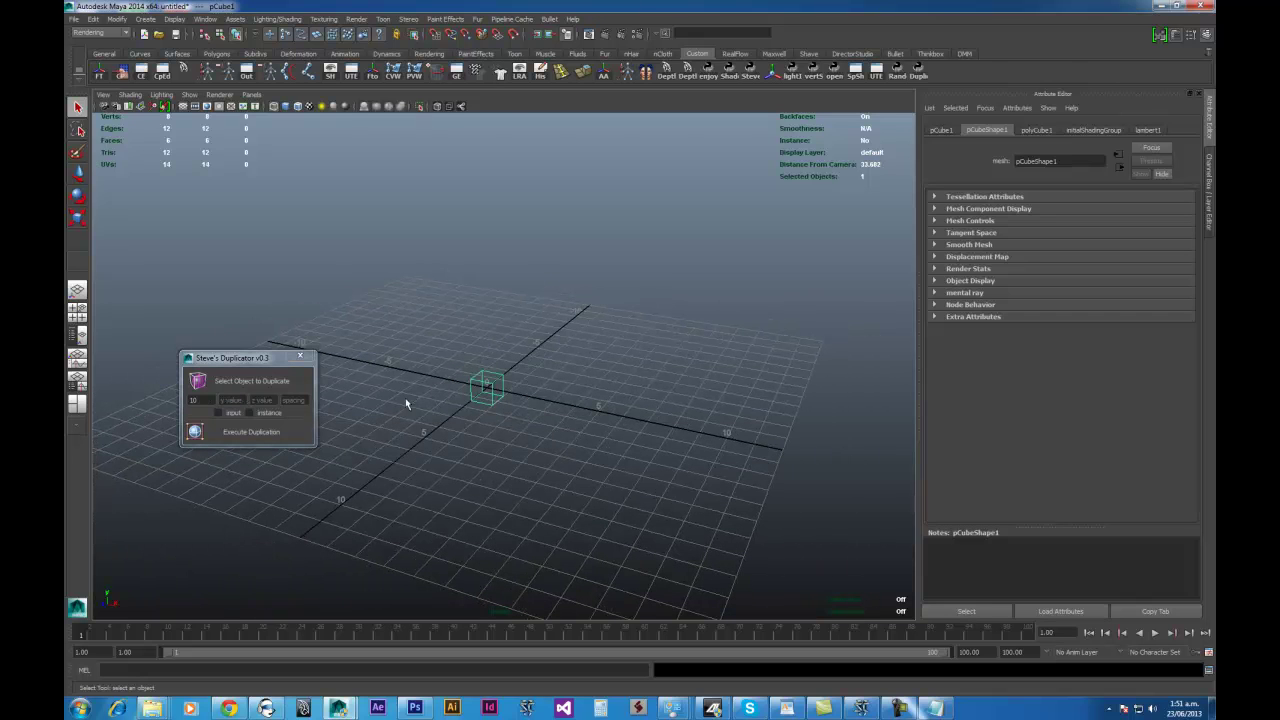
click(232, 400)
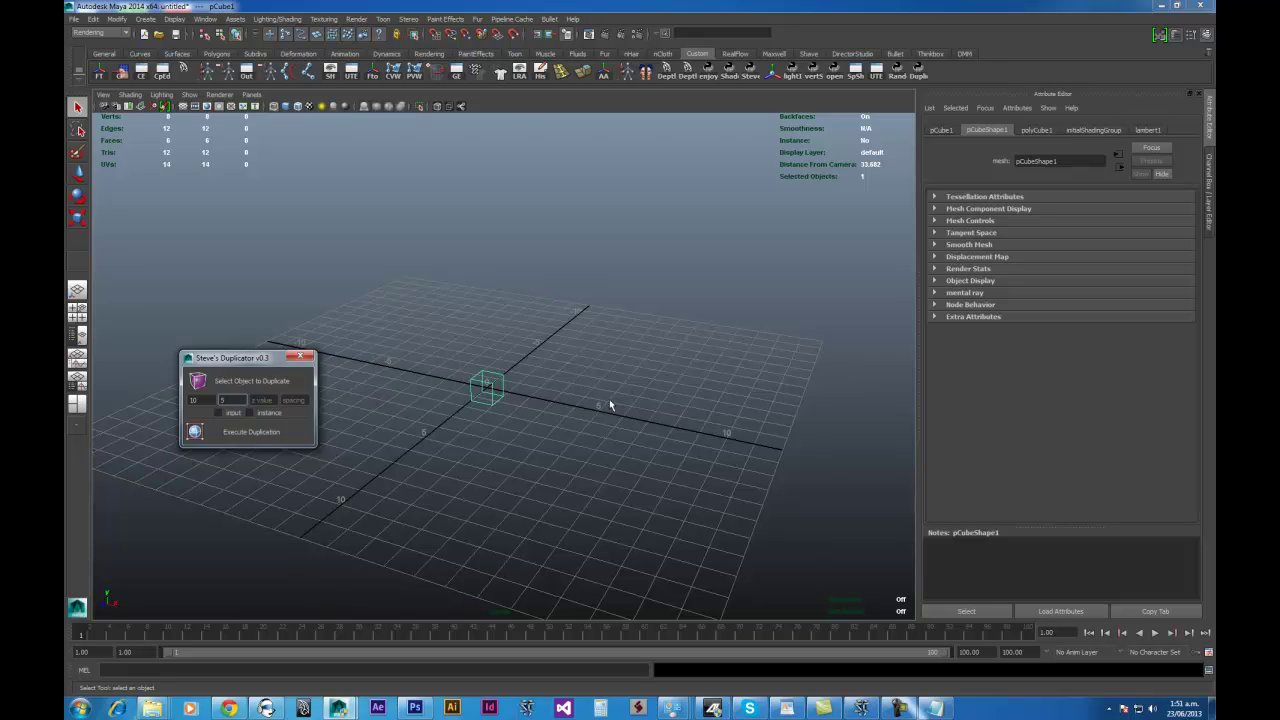
alt+drag(609, 399, 583, 420)
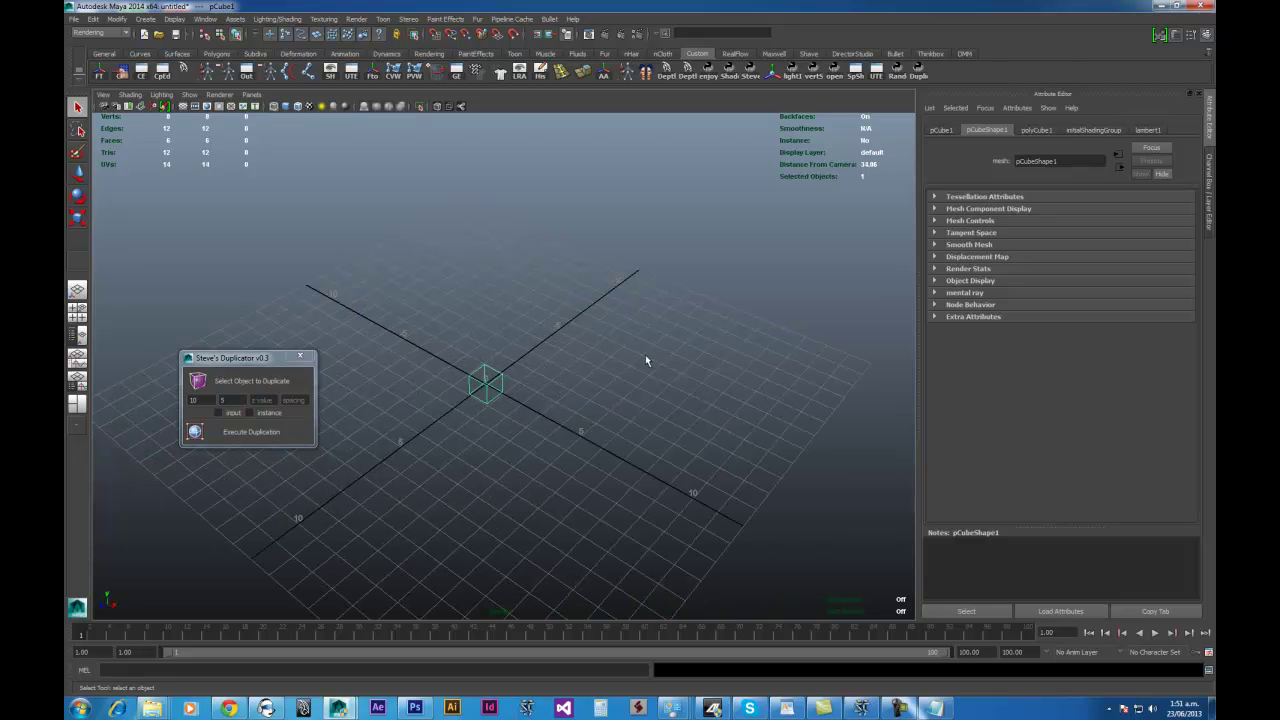
click(257, 400)
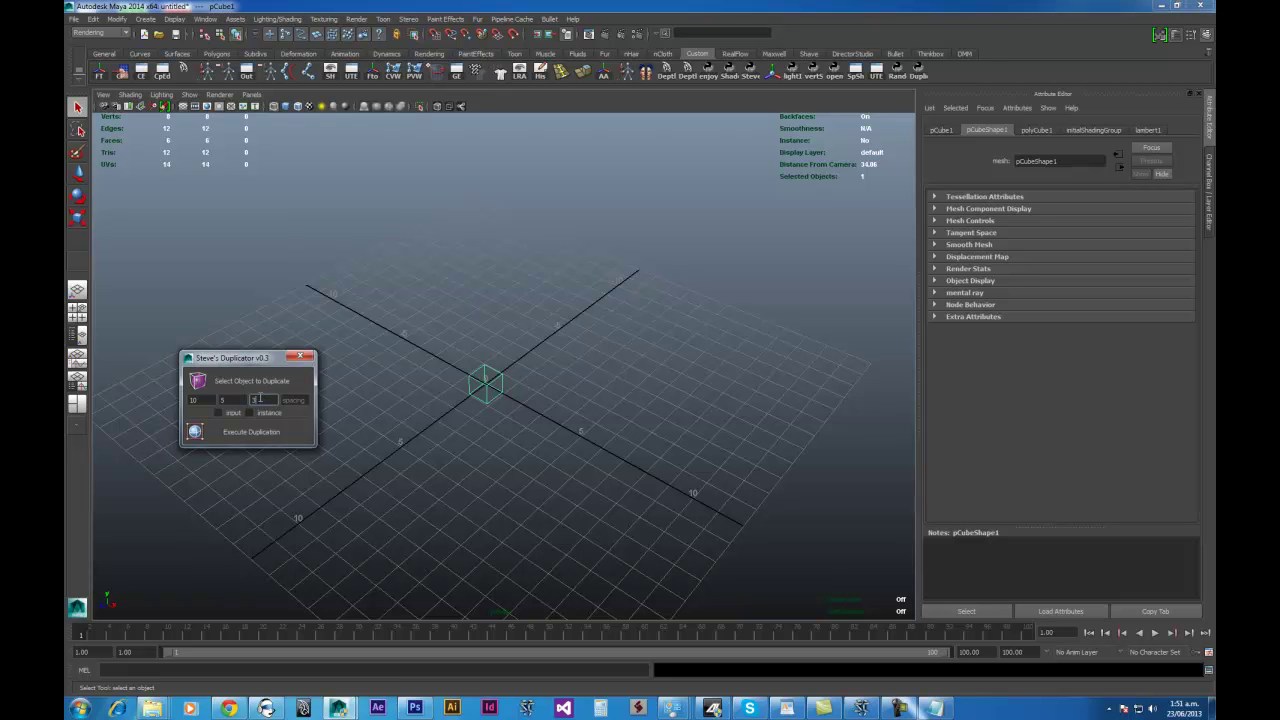
text(3)
key(Tab)
key(Tab)
key(Tab)
text(5)
key(Tab)
key(Tab)
- Execute the duplication with a spacing of 1 and display the cubes shaded in the viewport
text(1)
key(Tab)
click(263, 433)
mouse_move(558, 445)
alt+mouse_down()
mouse_move(570, 414)
mouse_move(523, 391)
mouse_move(614, 431)
mouse_move(544, 303)
mouse_move(525, 320)
alt+mouse_up()
key(5)
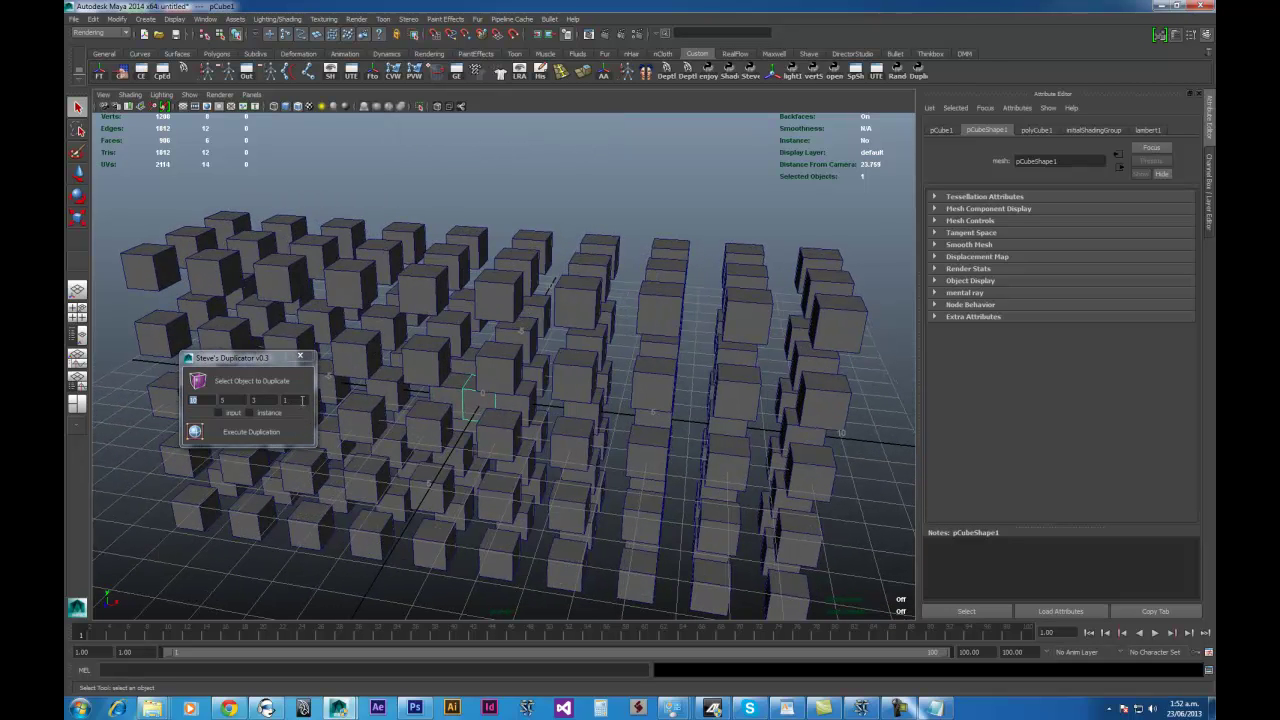
- Set the Duplicator's spacing to 0 and delete the whole group of spaced-out duplicate cubes
click(298, 400)
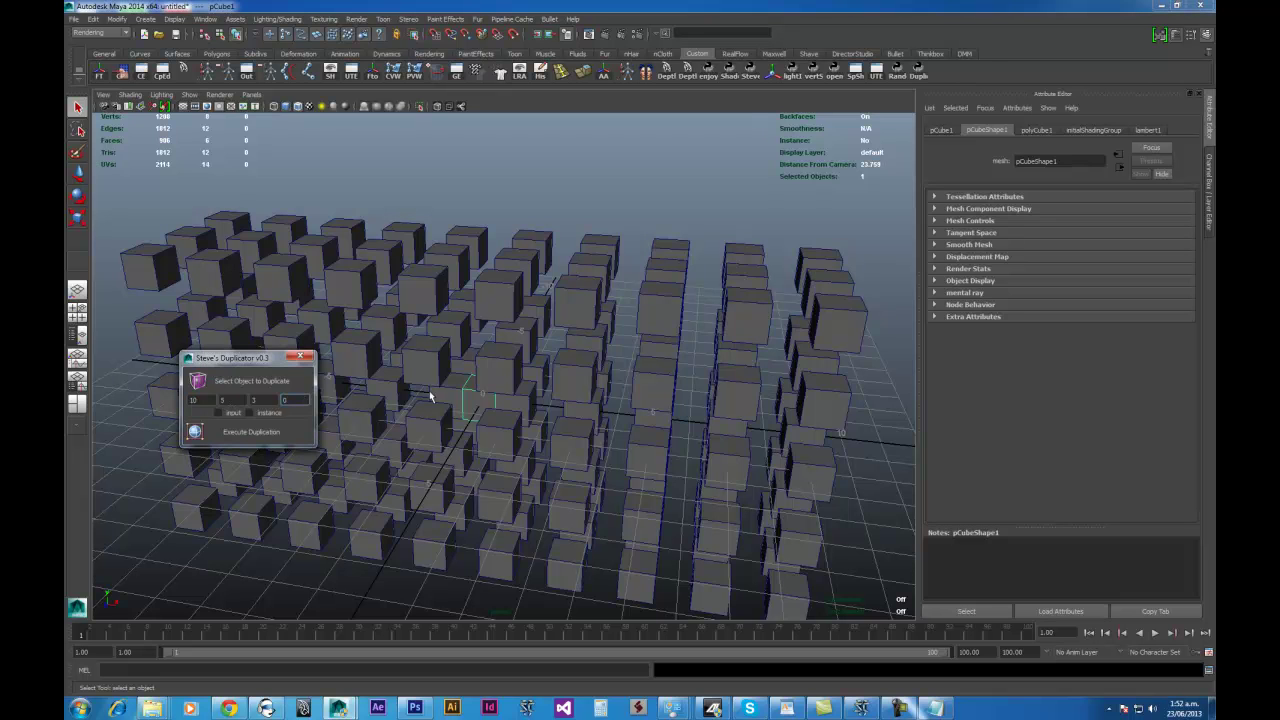
key(Tab)
click(444, 324)
click(417, 289)
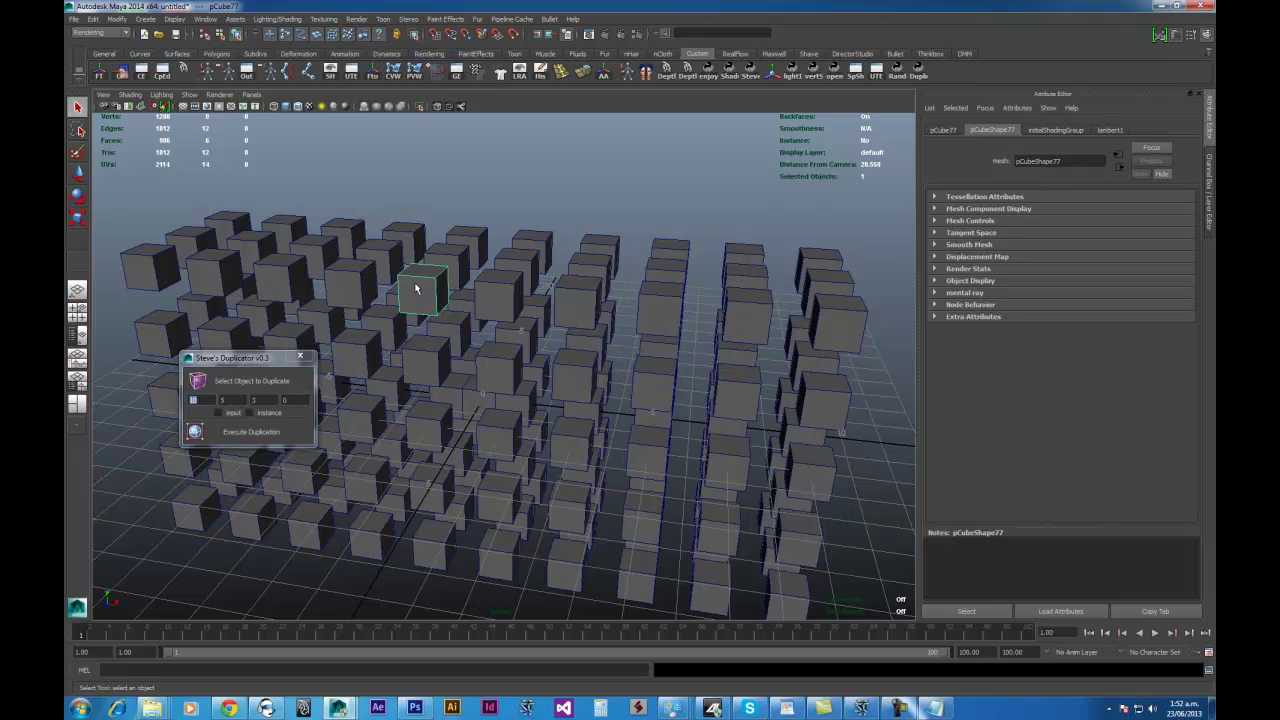
key(Up)
key(Delete)
- Reload the original cube as the object to duplicate and execute the duplication with the spacing value cleared
click(492, 399)
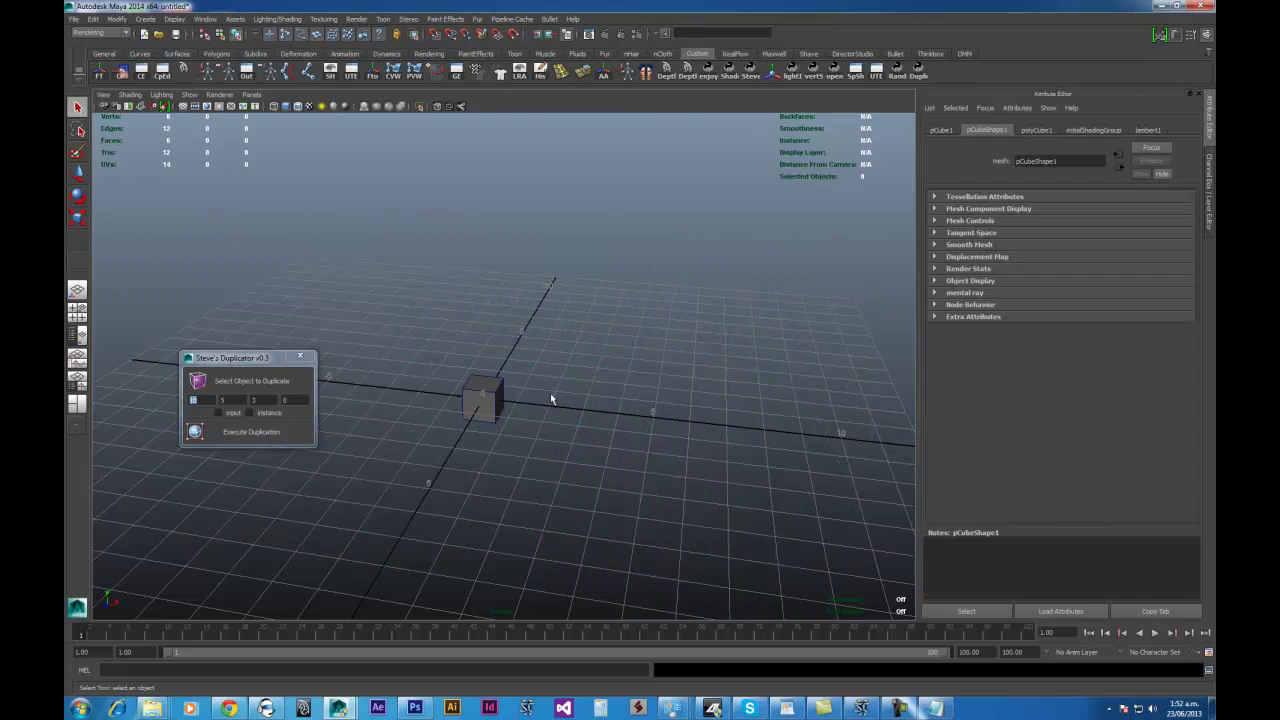
click(282, 383)
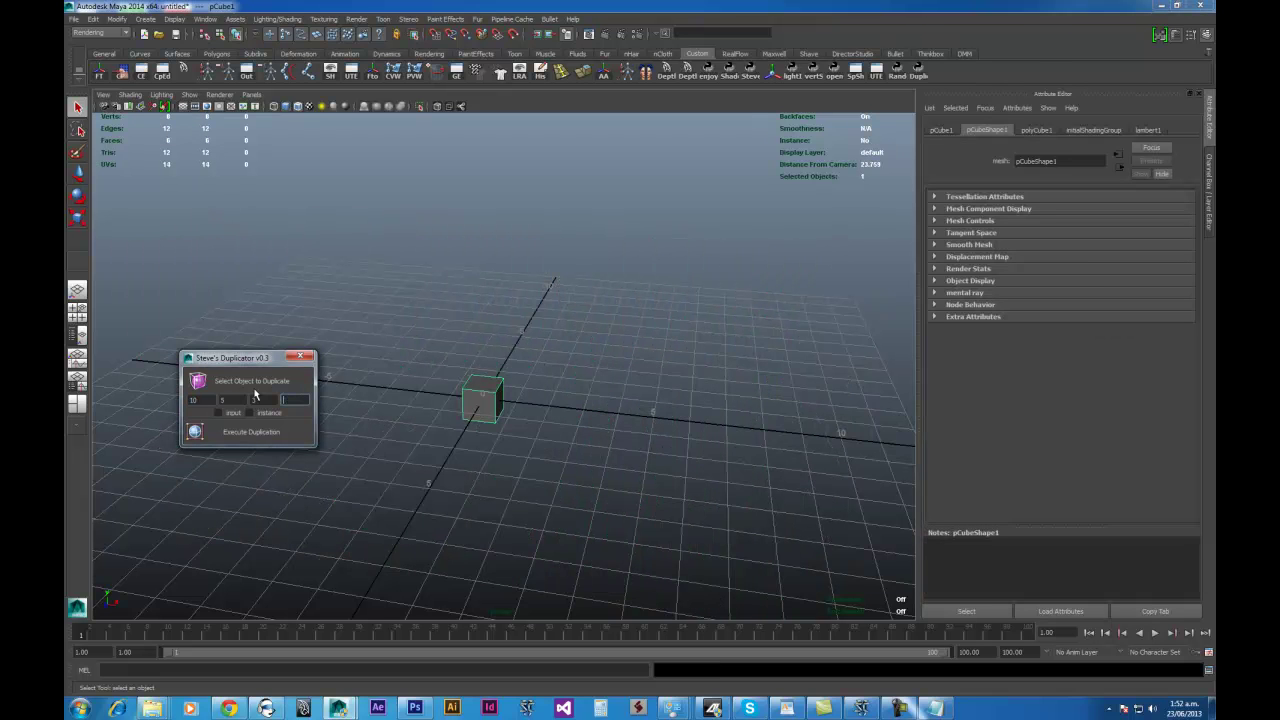
key(Tab)
key(Tab)
click(282, 400)
key(Tab)
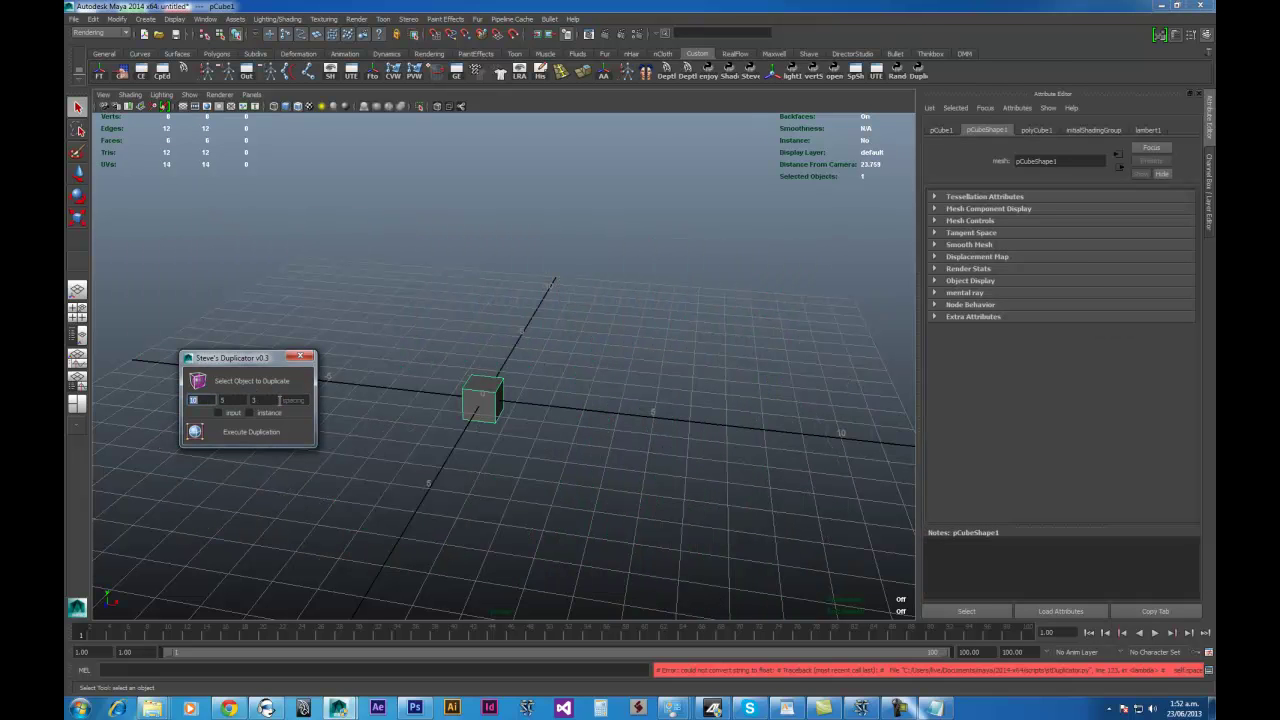
key(Tab)
key(Tab)
click(279, 436)
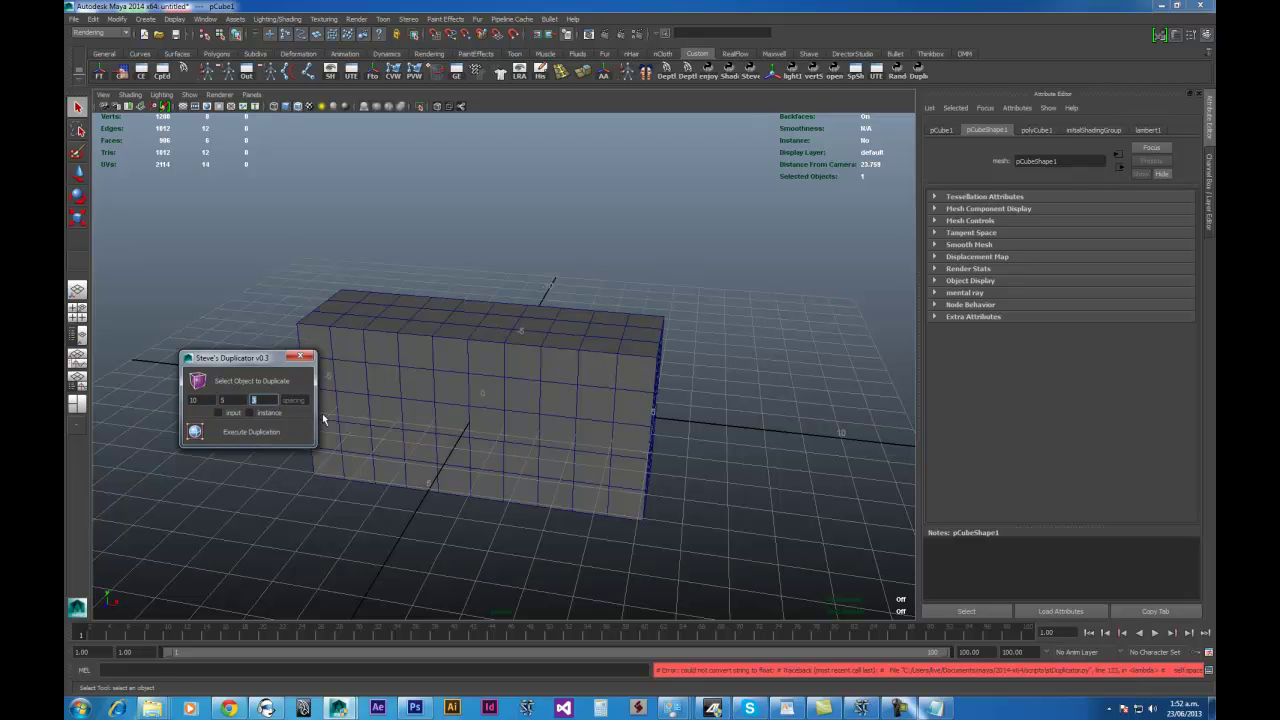
- Select the parent group of the solid block of duplicates and delete it, keeping the original cube
alt+drag(566, 463, 517, 486)
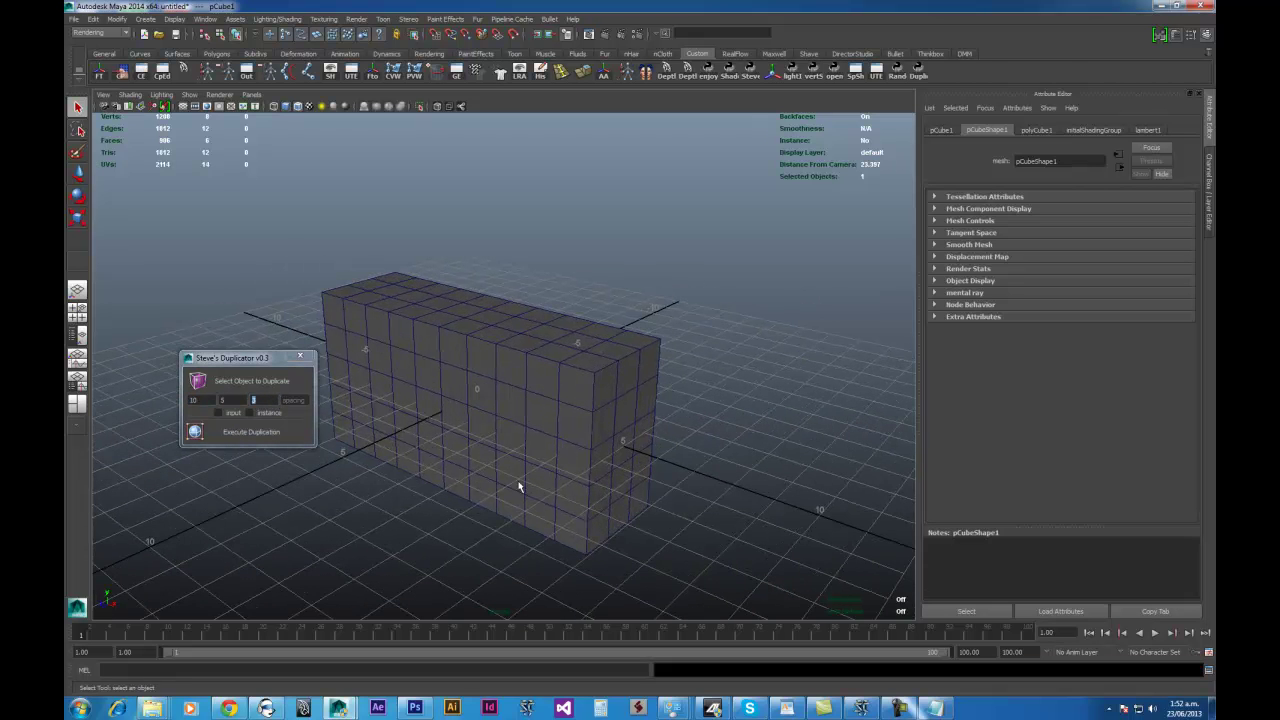
click(589, 363)
key(Up)
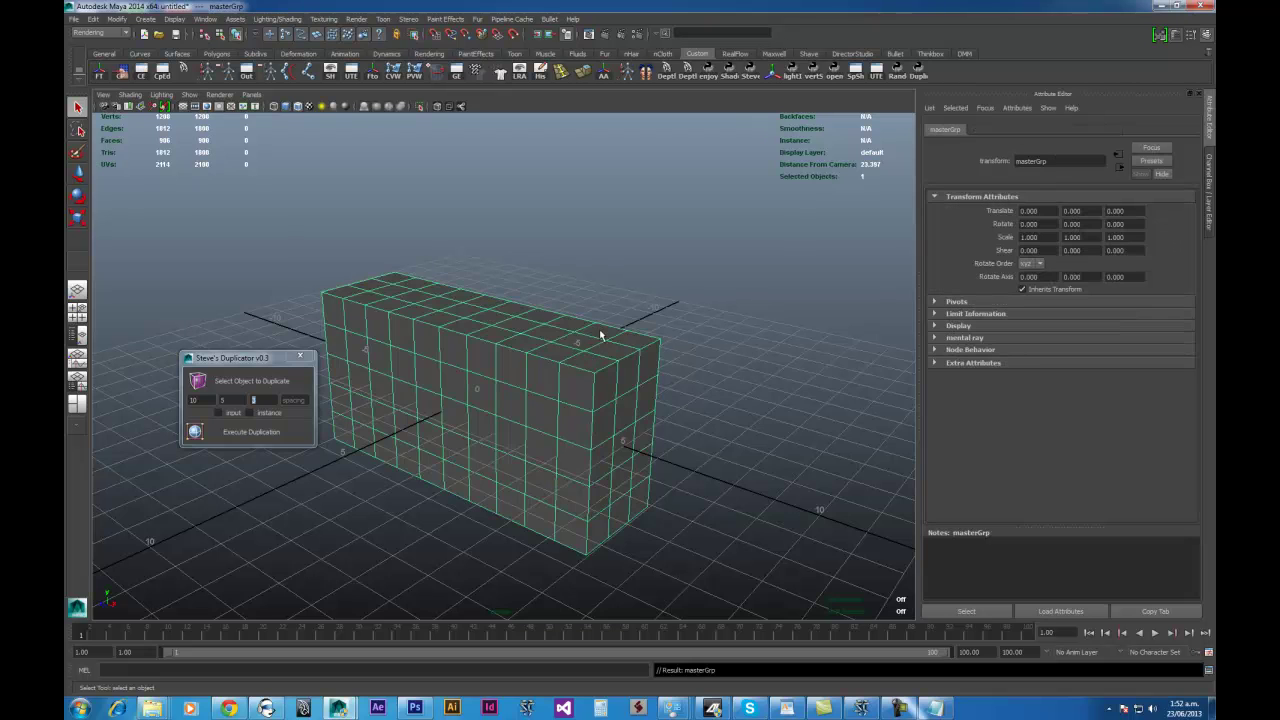
alt+drag(600, 337, 580, 350)
key(Delete)
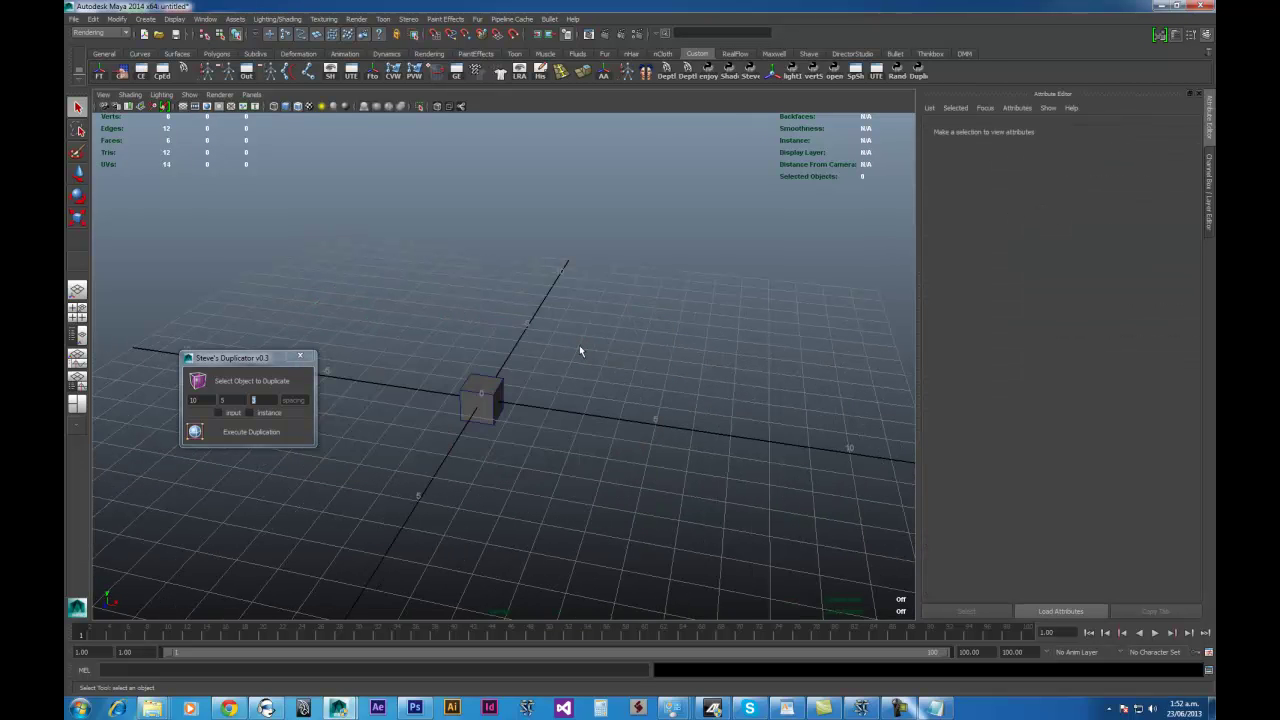
- Select the original cube at the grid's centre and set the Duplicator's third count to 3
alt+drag(423, 317, 560, 471)
alt+right_drag(560, 471, 507, 432)
click(483, 403)
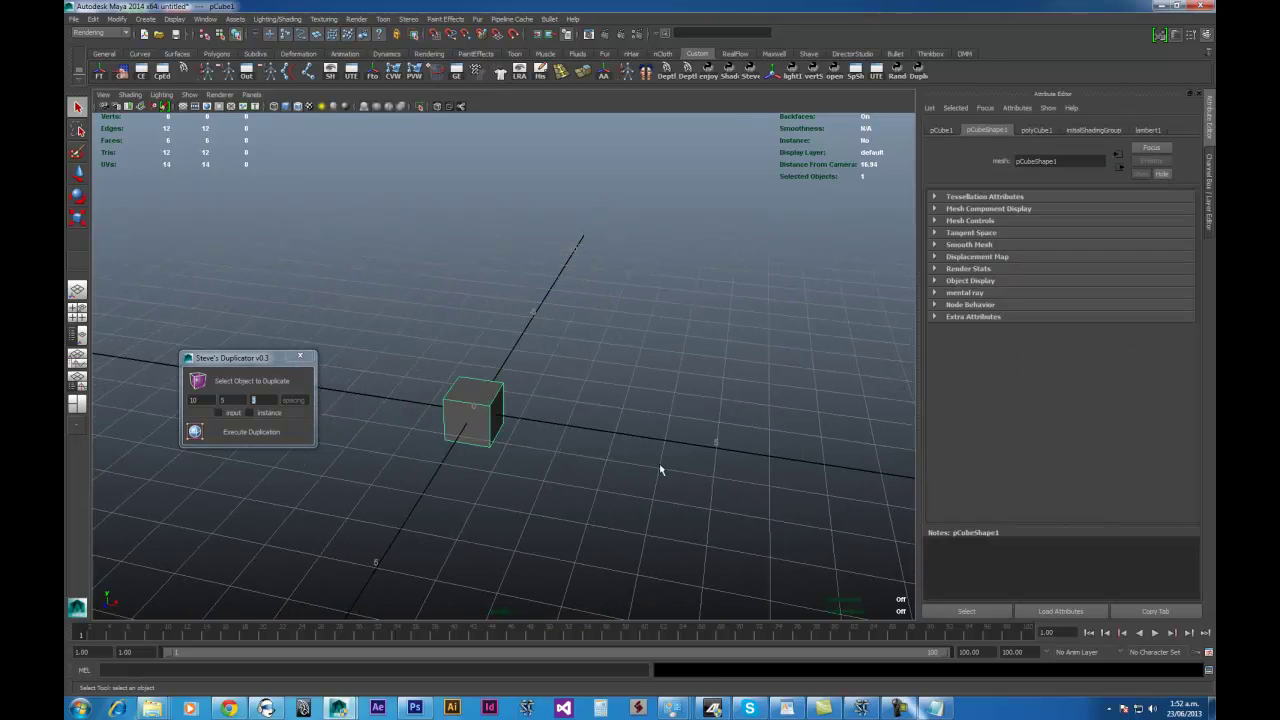
alt+right_drag(660, 469, 604, 425)
alt+drag(604, 425, 603, 411)
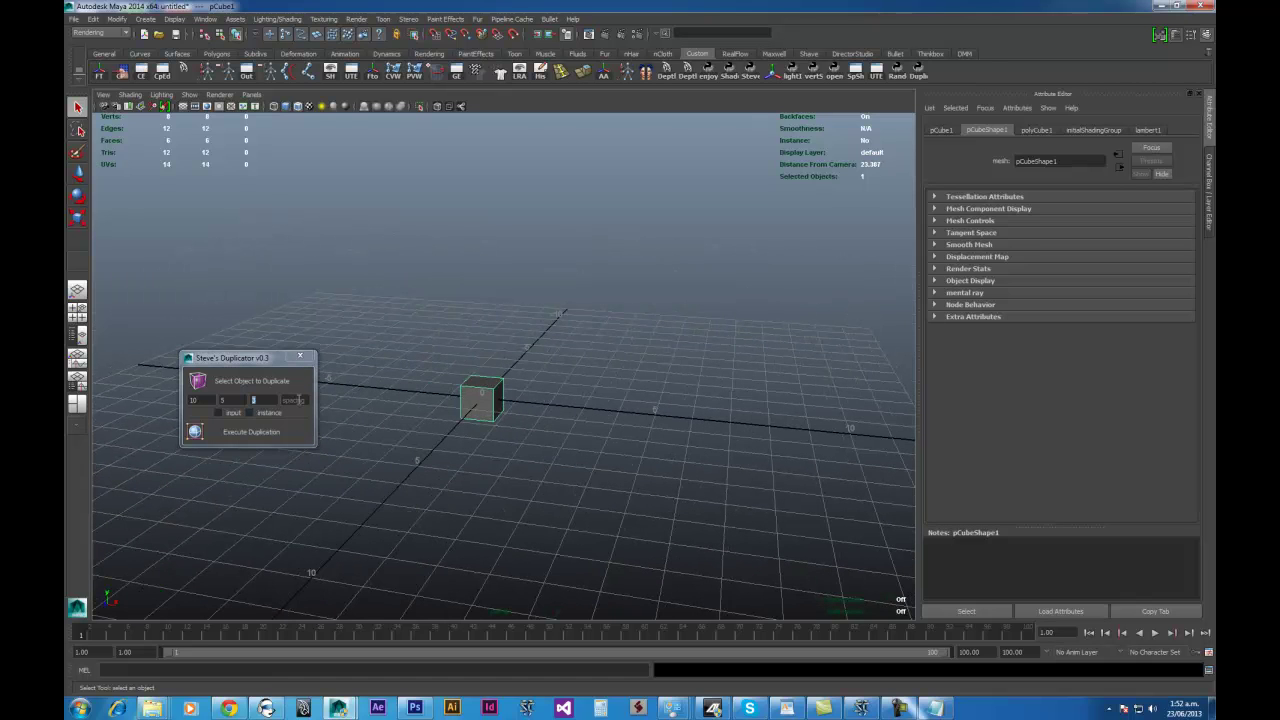
click(263, 400)
text(3)
- Set the Duplicator's spacing to 0.1 and execute the duplication of the cube
double_click(215, 400)
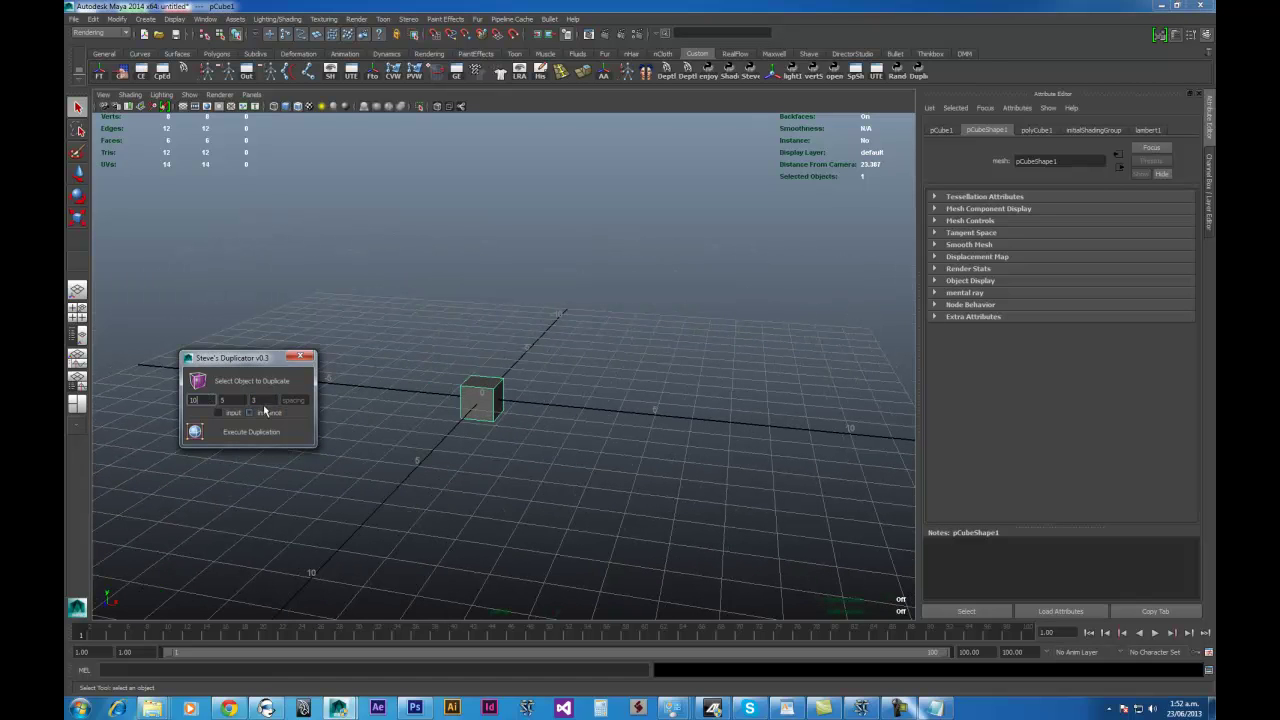
key(Tab)
key(Tab)
key(Tab)
text(0.1)
key(Tab)
click(261, 431)
- Move the whole group of duplicates about 5.4 units up, clear of the original cube
click(603, 398)
key(w)
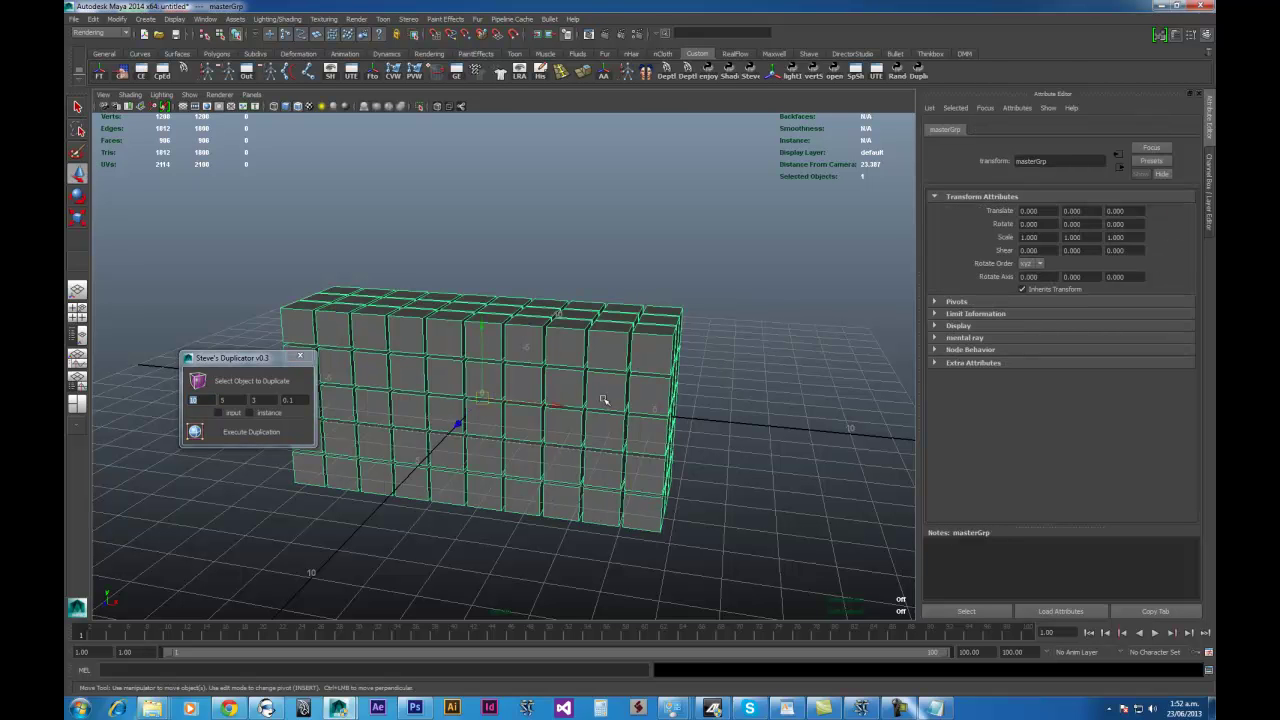
drag(487, 322, 488, 130)
scroll(587, 260, down, 2)
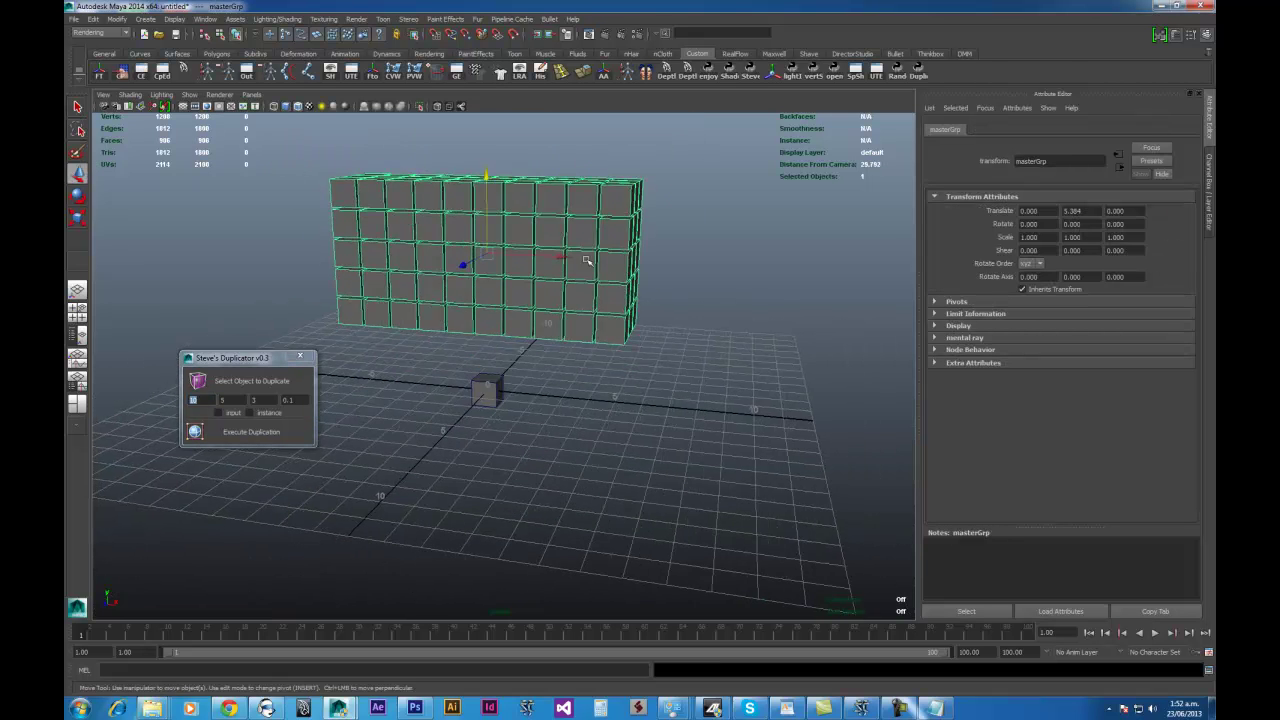
- Inspect the gaps between the raised duplicates from several angles and select their parent group
alt+drag(587, 260, 631, 306)
click(662, 290)
alt+right_drag(543, 235, 617, 299)
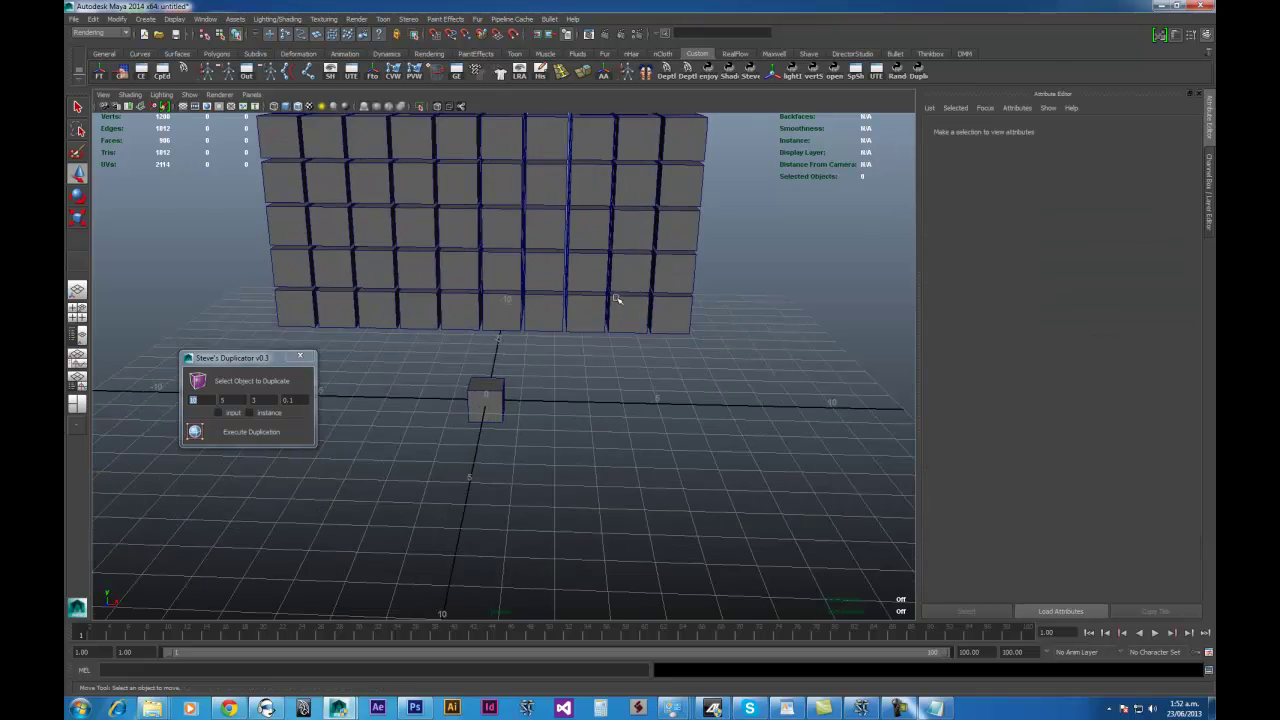
alt+middle_drag(631, 352, 581, 540)
mouse_move(514, 418)
alt+mouse_down()
mouse_move(529, 406)
mouse_move(509, 423)
alt+mouse_up()
scroll(500, 350, down, 3)
alt+drag(500, 350, 529, 345)
click(527, 347)
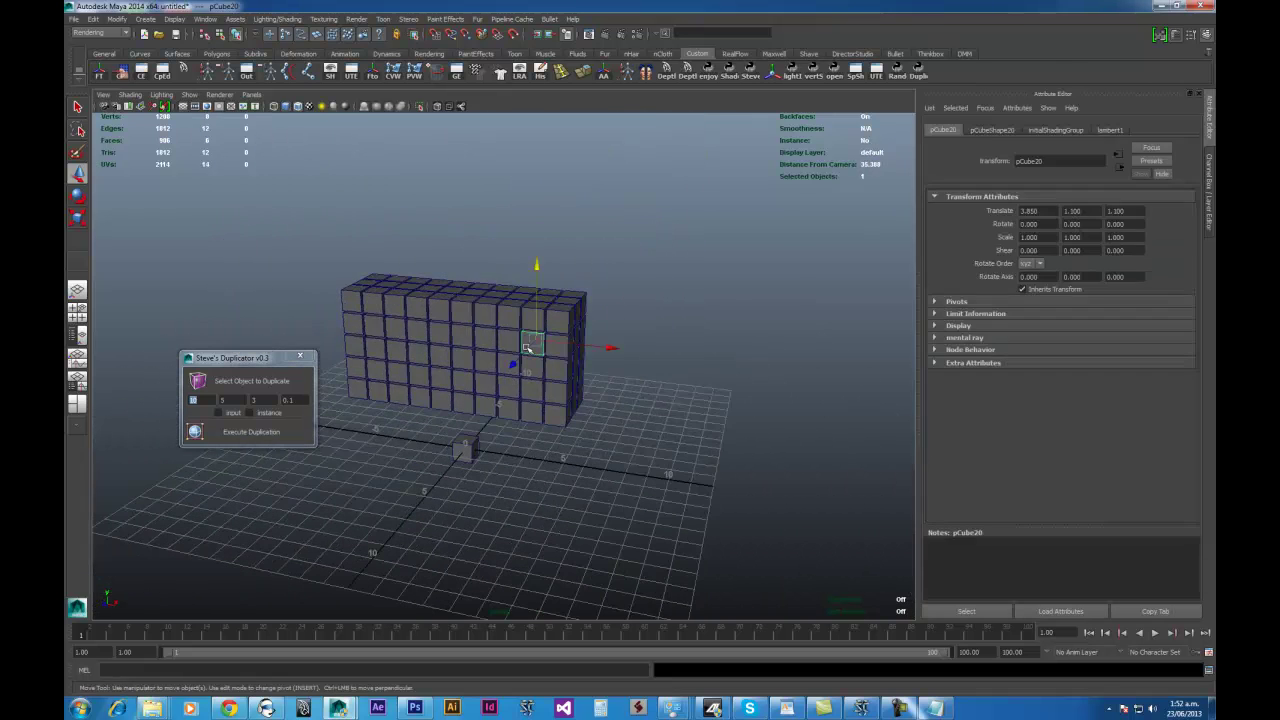
key(Up)
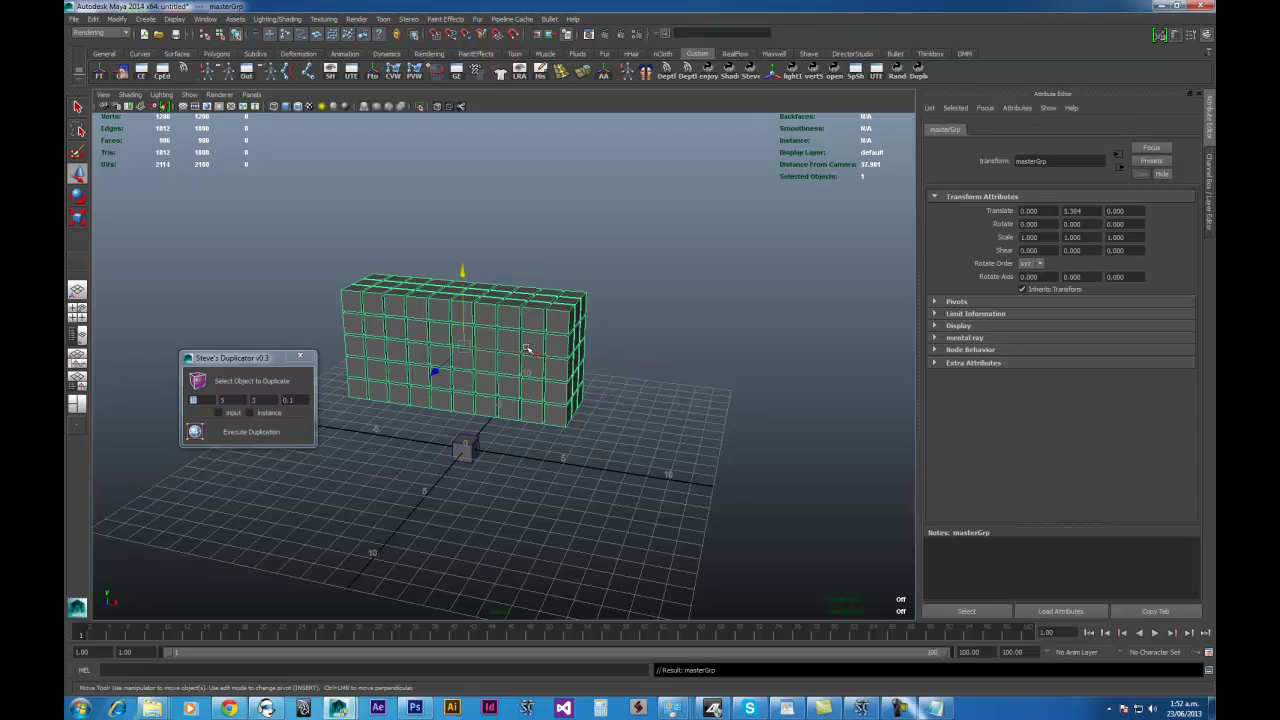
- Open the Outliner beside the block of duplicates and compare the original pCube1 with the masterGrp group
key(shift+o)
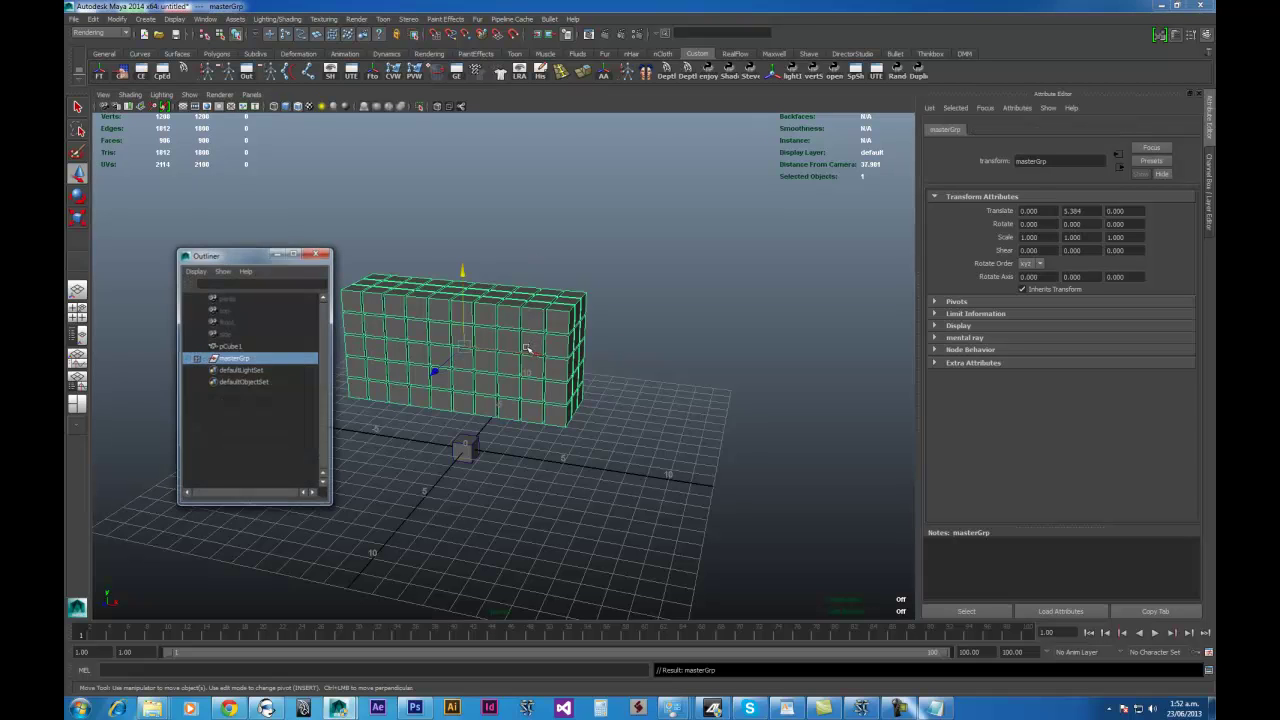
drag(246, 259, 752, 222)
drag(441, 413, 500, 469)
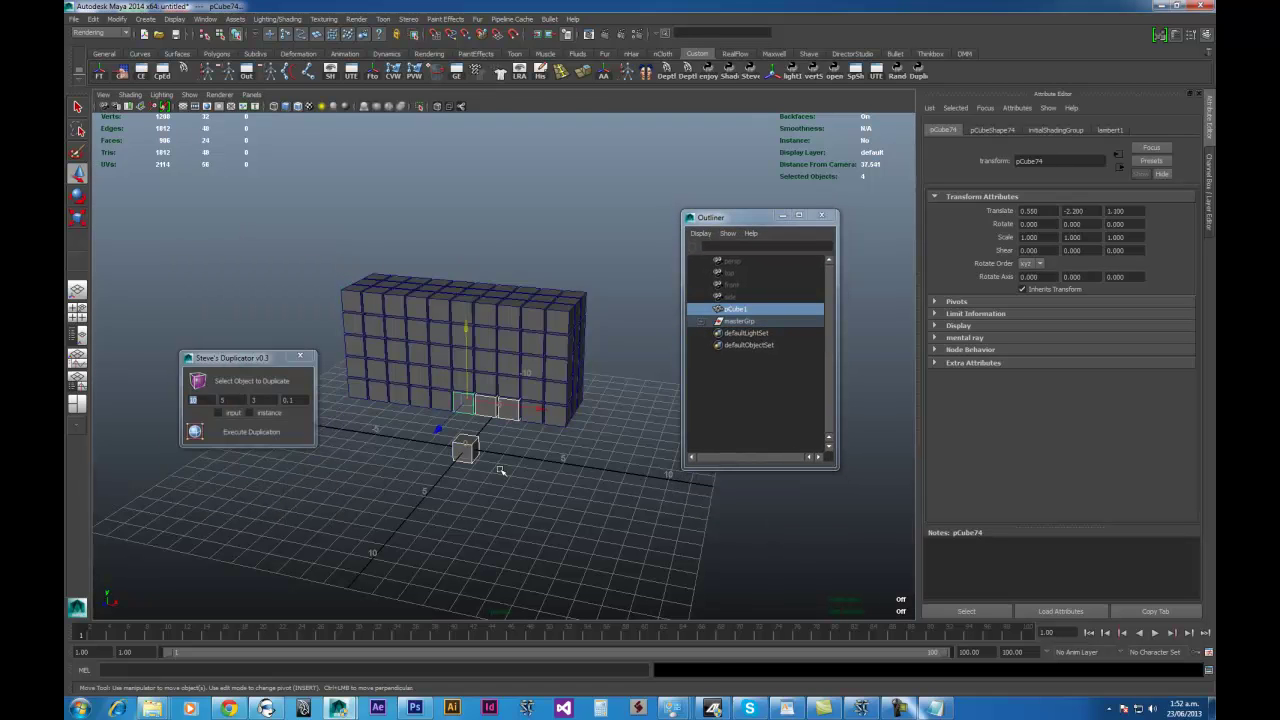
click(458, 446)
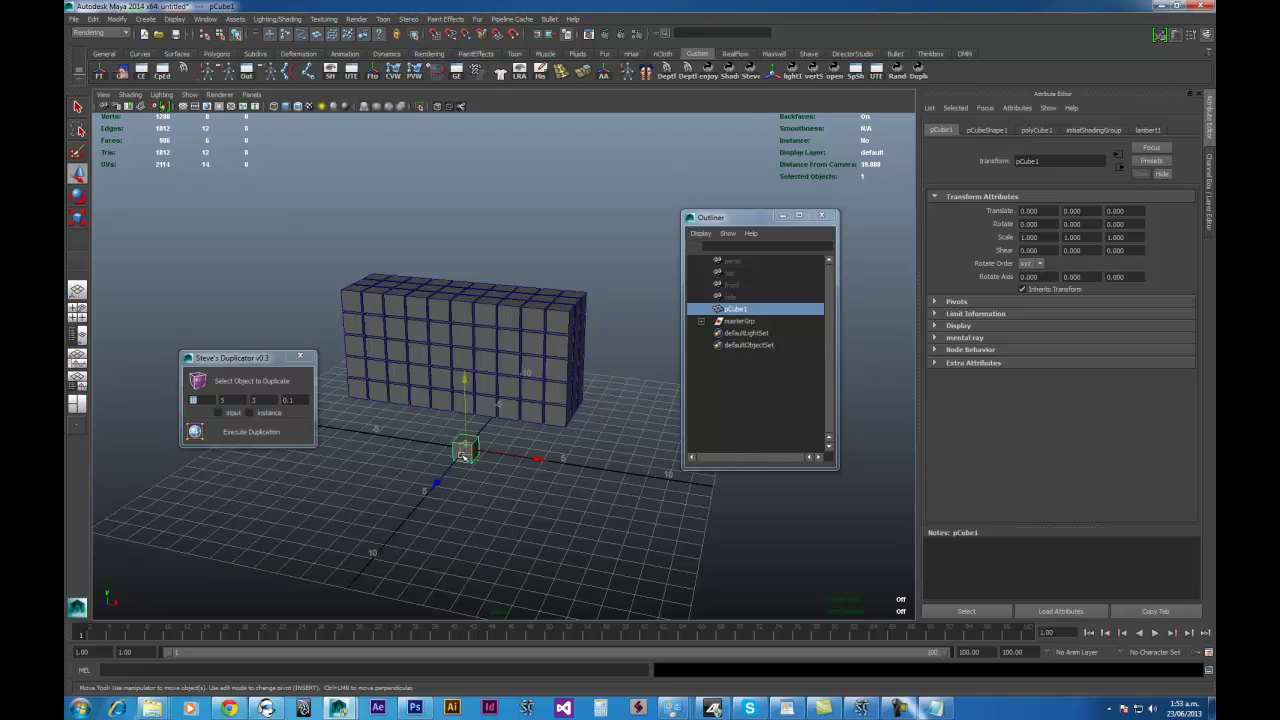
click(737, 321)
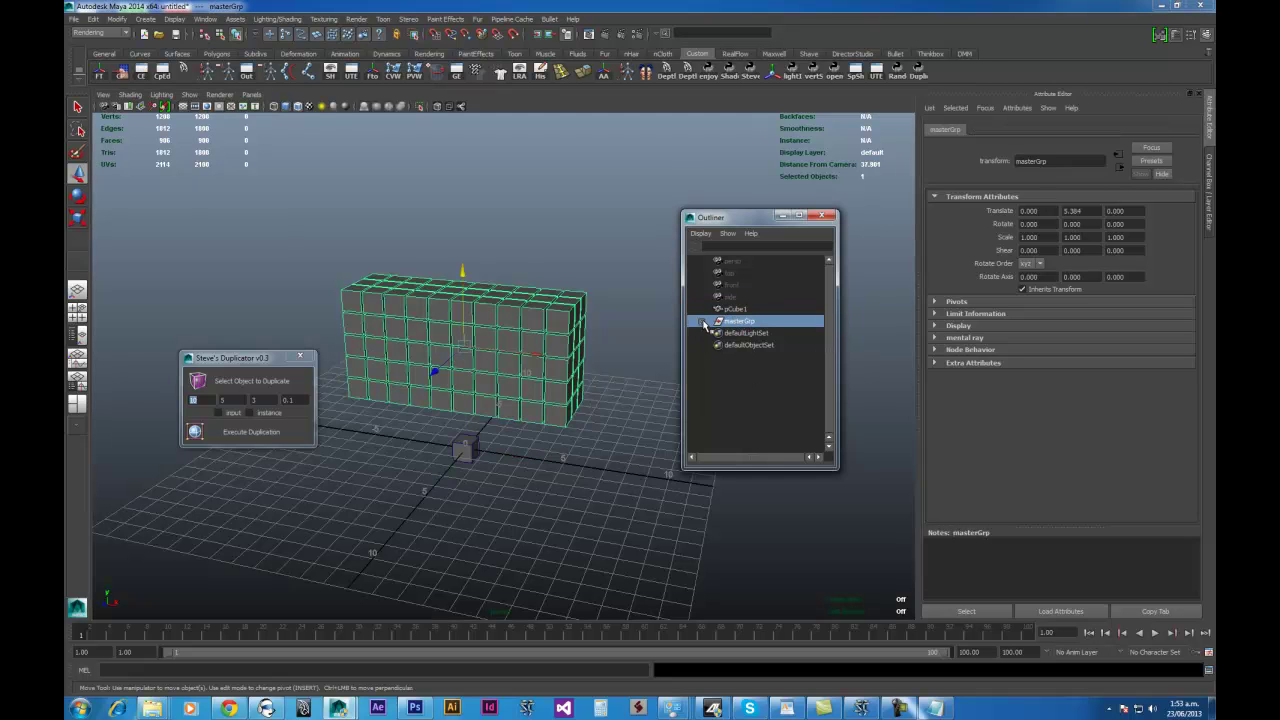
- Expand masterGrp in the Outliner, look through its duplicated cubes, and collapse the group again
click(703, 321)
click(741, 350)
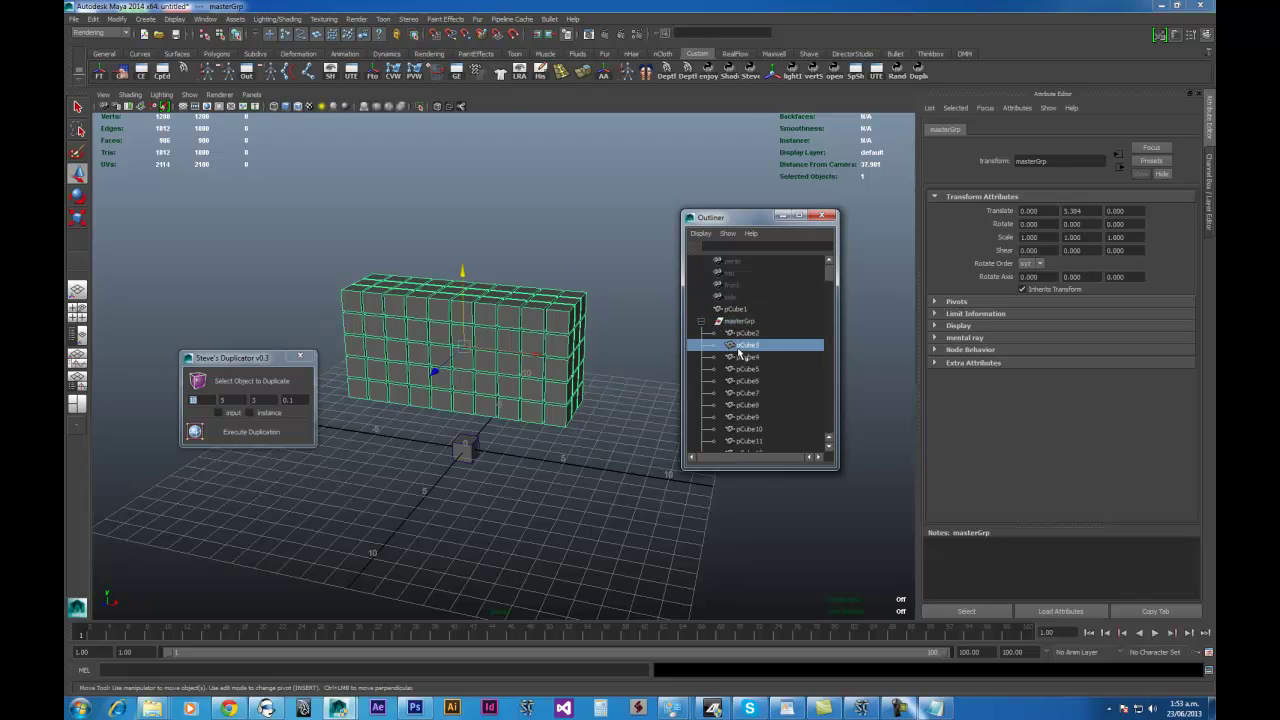
scroll(740, 348, down, 10)
scroll(743, 343, down, 15)
scroll(744, 336, up, 20)
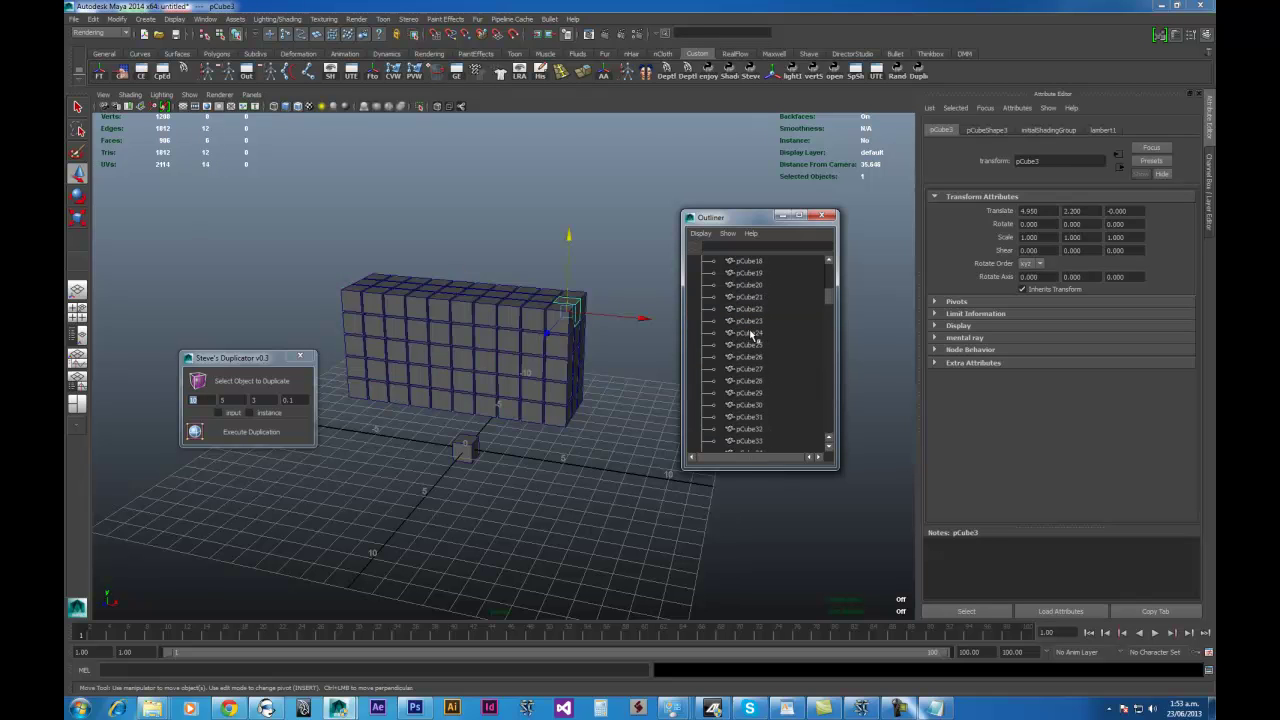
click(736, 321)
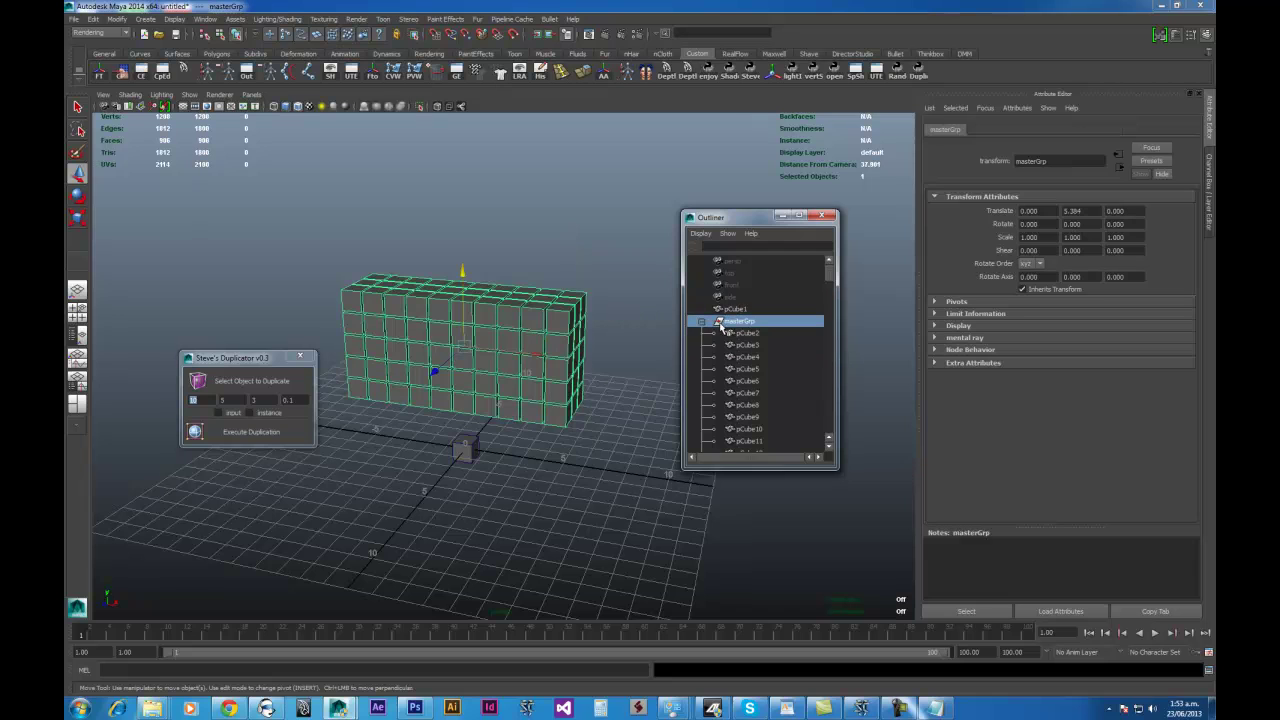
click(702, 322)
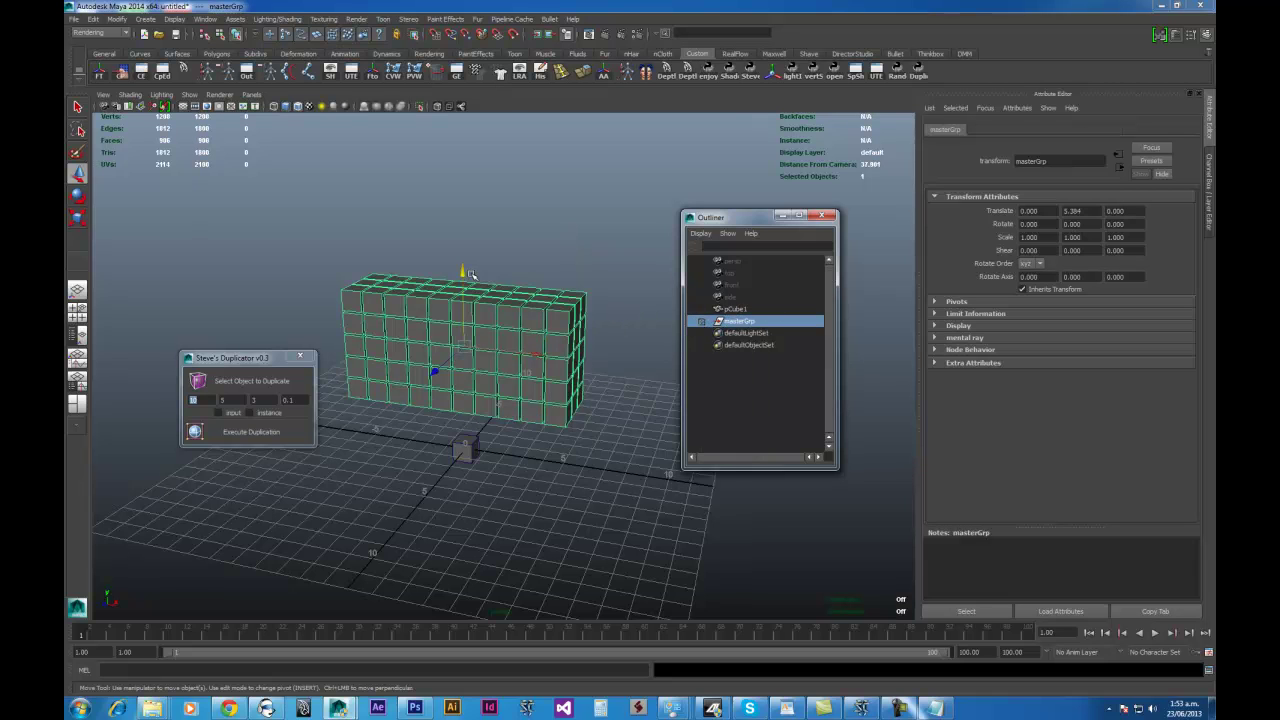
- Rotate the whole group of duplicates freely and delete it, keeping the original cube
key(e)
drag(464, 276, 394, 267)
key(q)
click(621, 371)
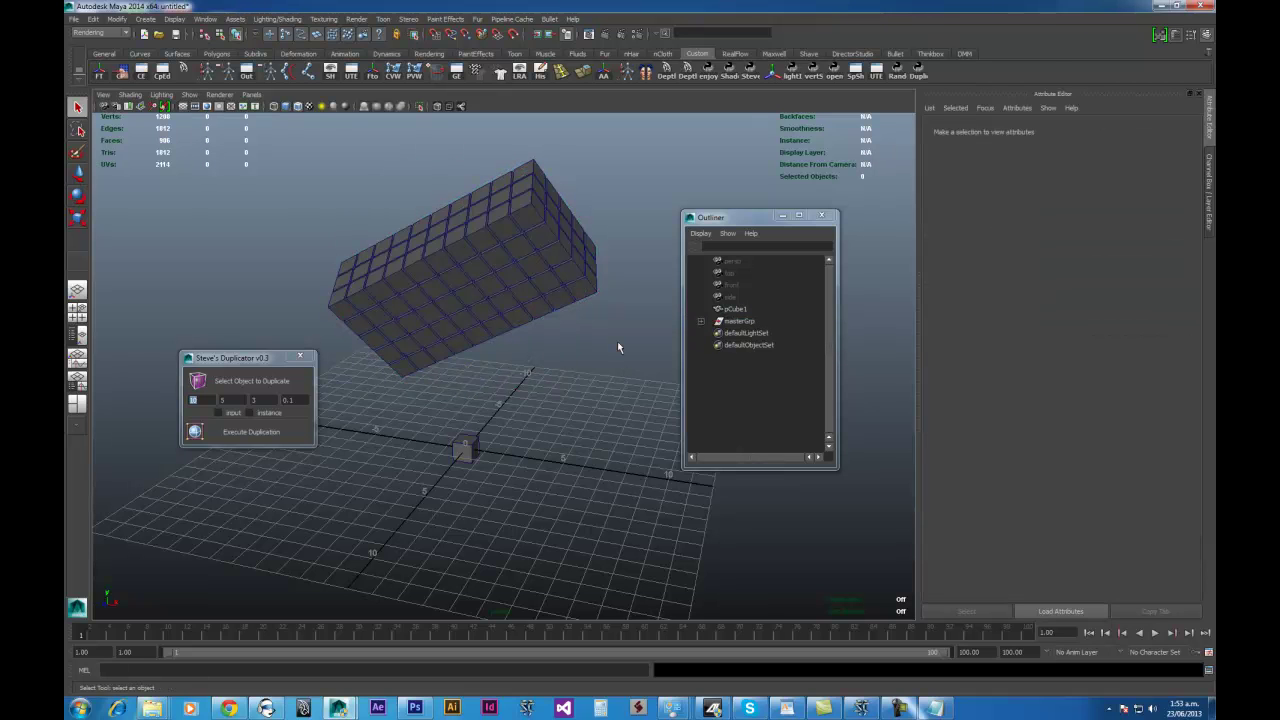
click(589, 266)
key(Delete)
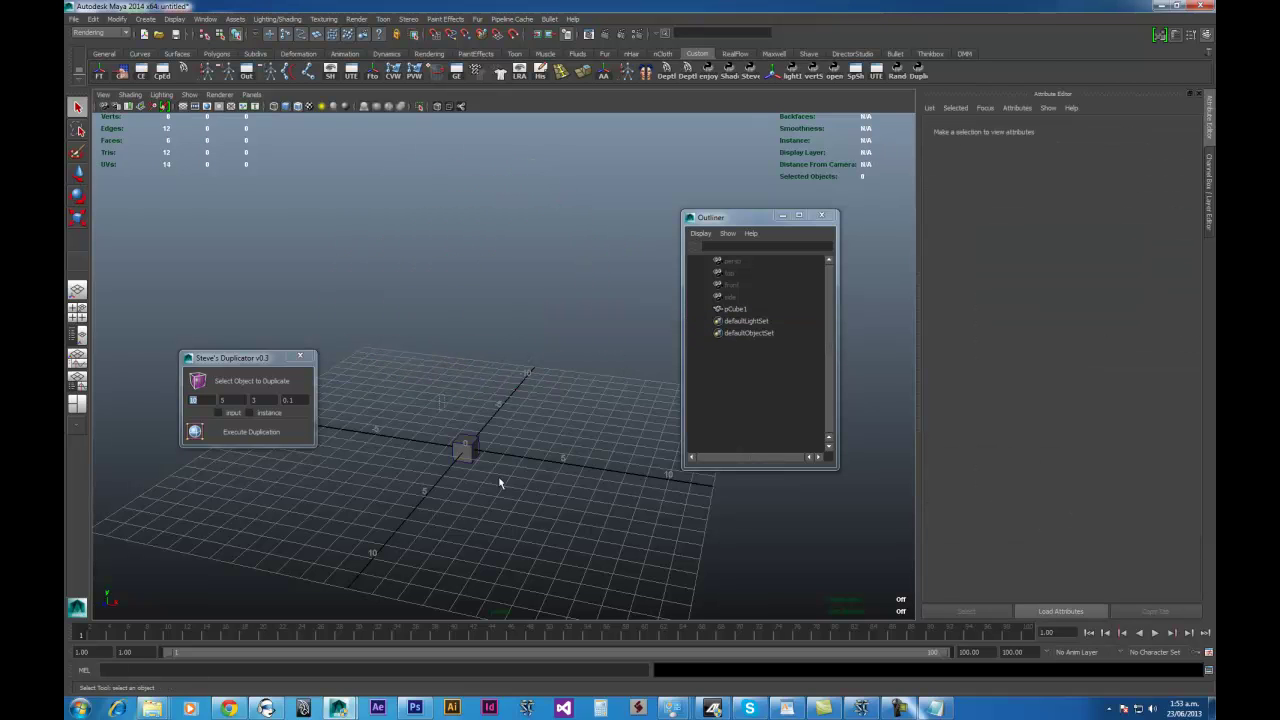
- Move the original cube about 5.8 units up and execute the duplication from its raised position
click(474, 436)
key(w)
drag(466, 375, 461, 290)
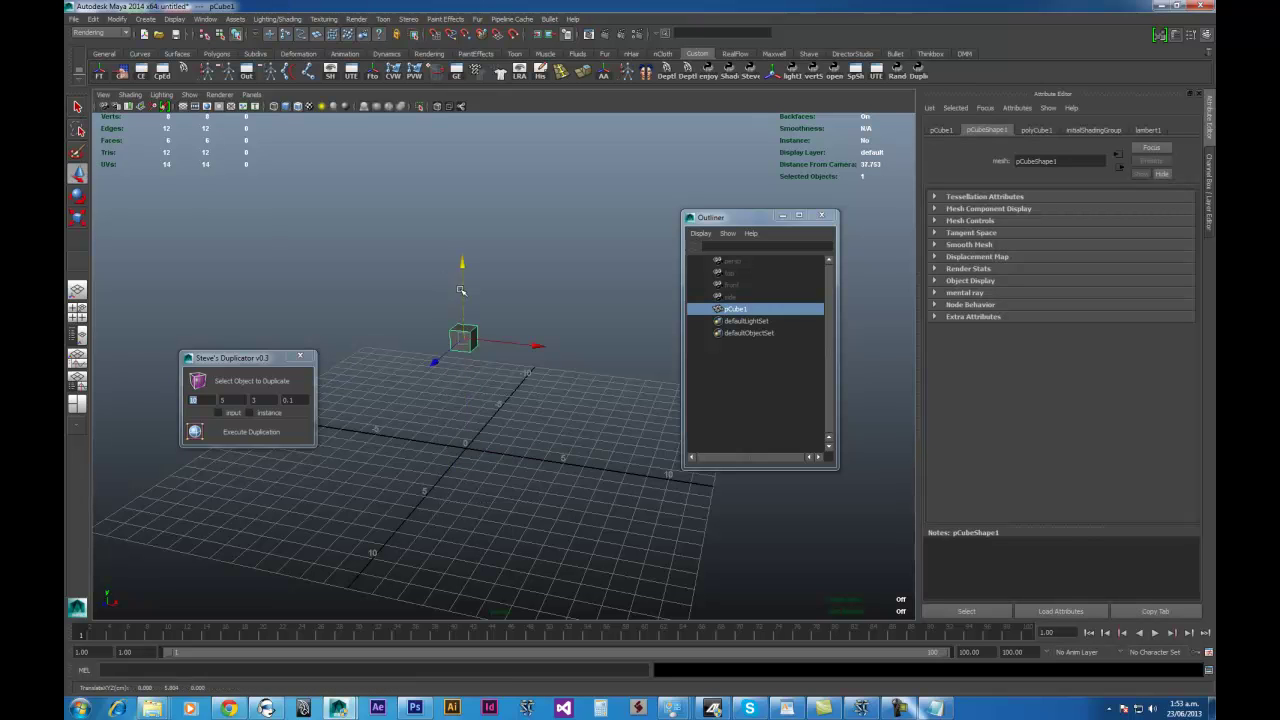
click(262, 433)
- Select the new duplicates' parent group and move it farther up, away from the original cube
click(541, 298)
key(Up)
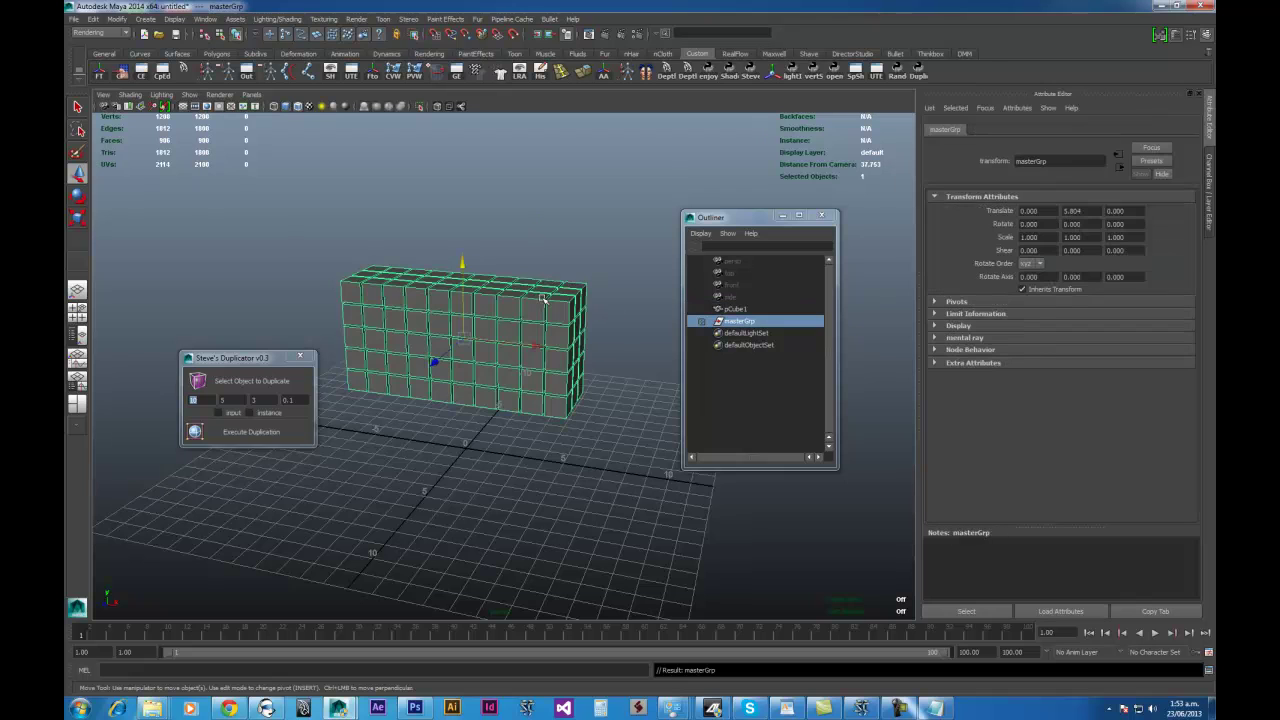
click(443, 214)
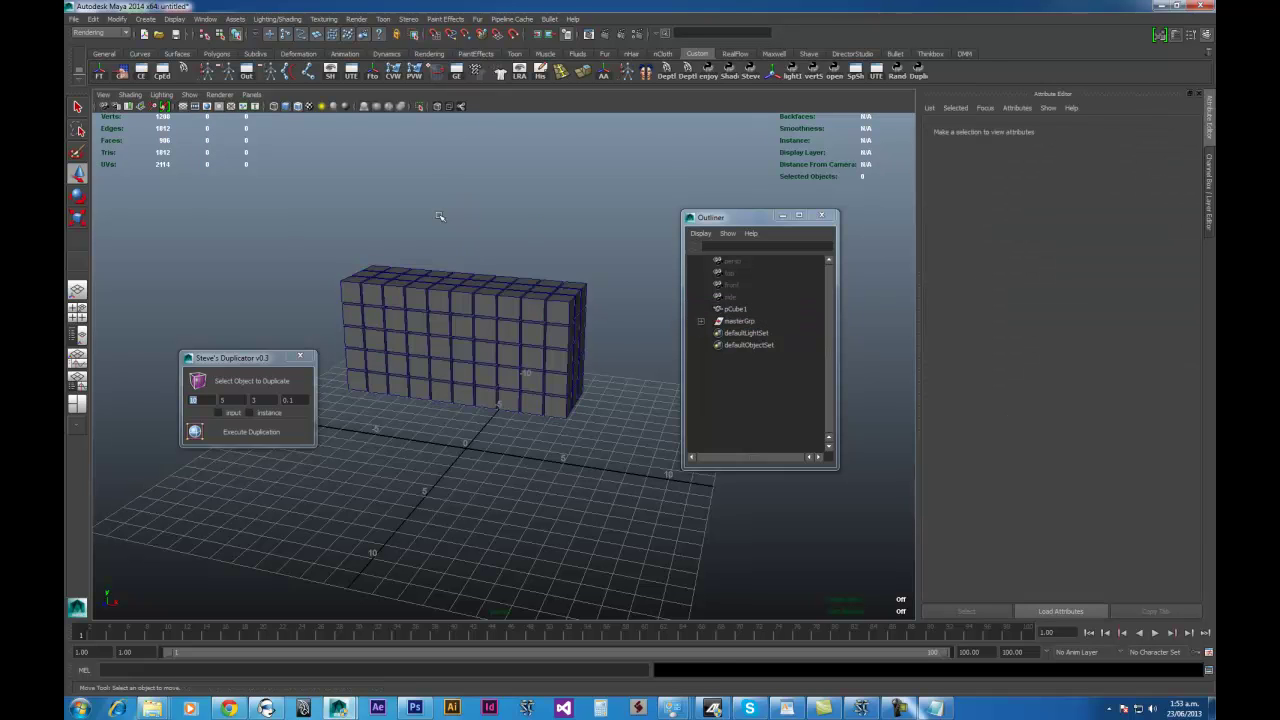
click(477, 296)
key(Up)
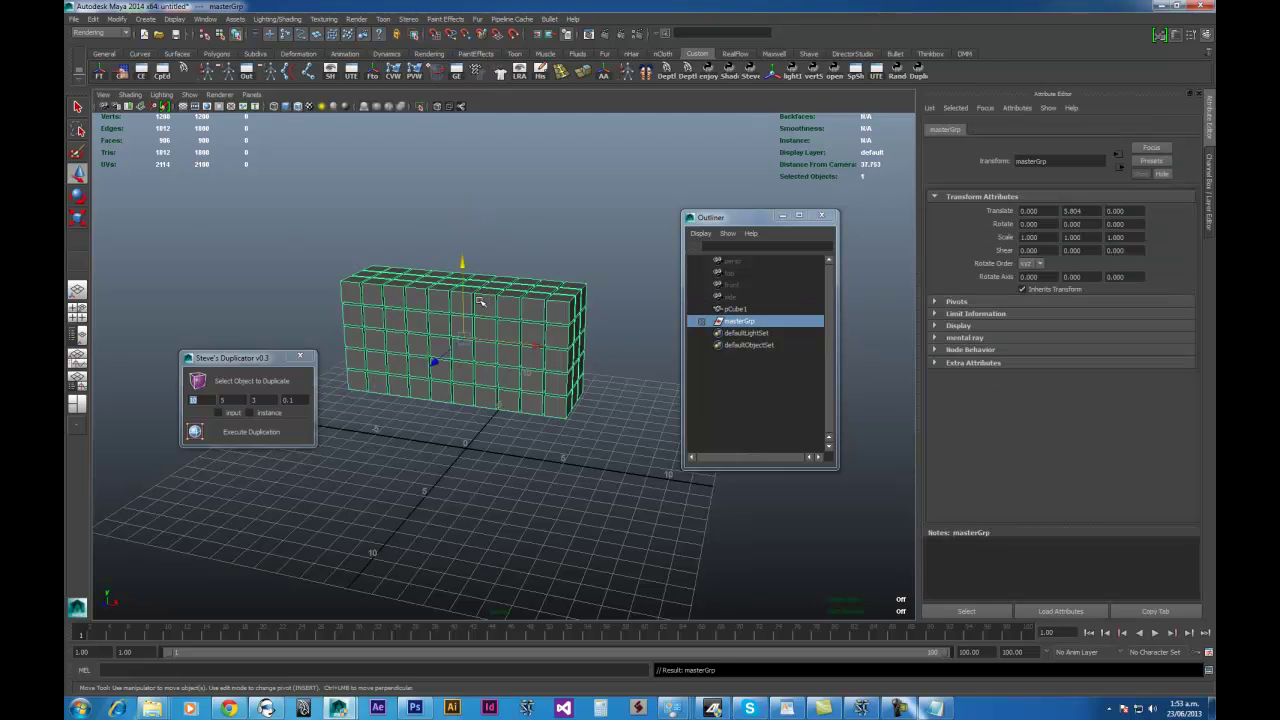
drag(464, 265, 639, 361)
- Move the original cube to about X 5, Y 0.9, rotate it about 40 degrees around Z, and execute the duplication
drag(572, 298, 488, 352)
key(e)
click(243, 431)
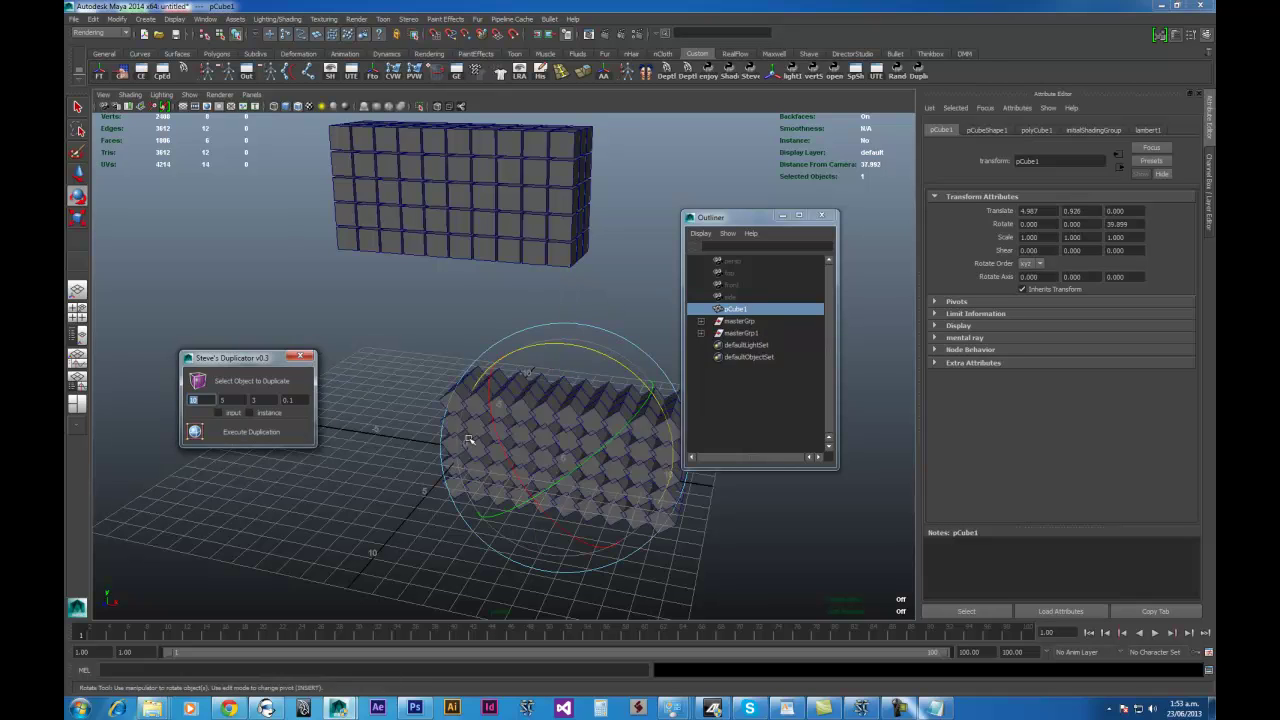
- Delete both groups of duplicates, the rotated one and the upper one, keeping the original cube
click(386, 440)
click(455, 385)
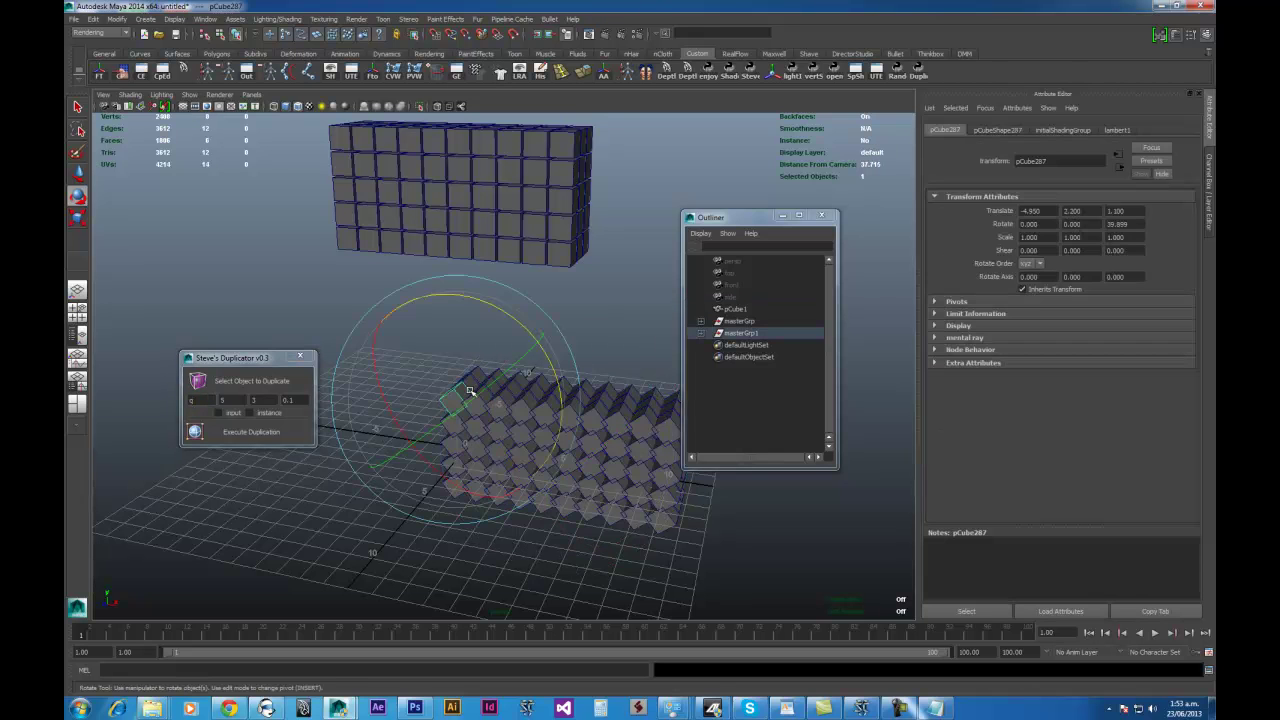
key(Up)
key(Delete)
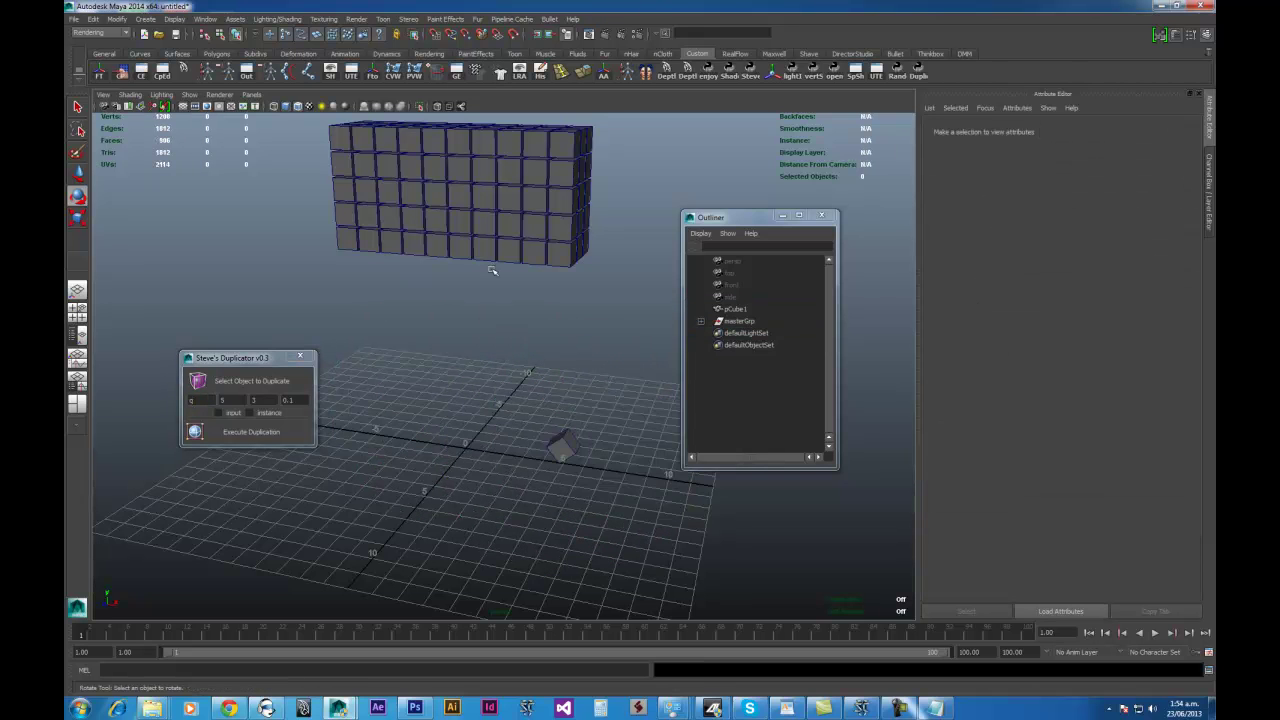
click(506, 226)
key(Up)
key(Delete)
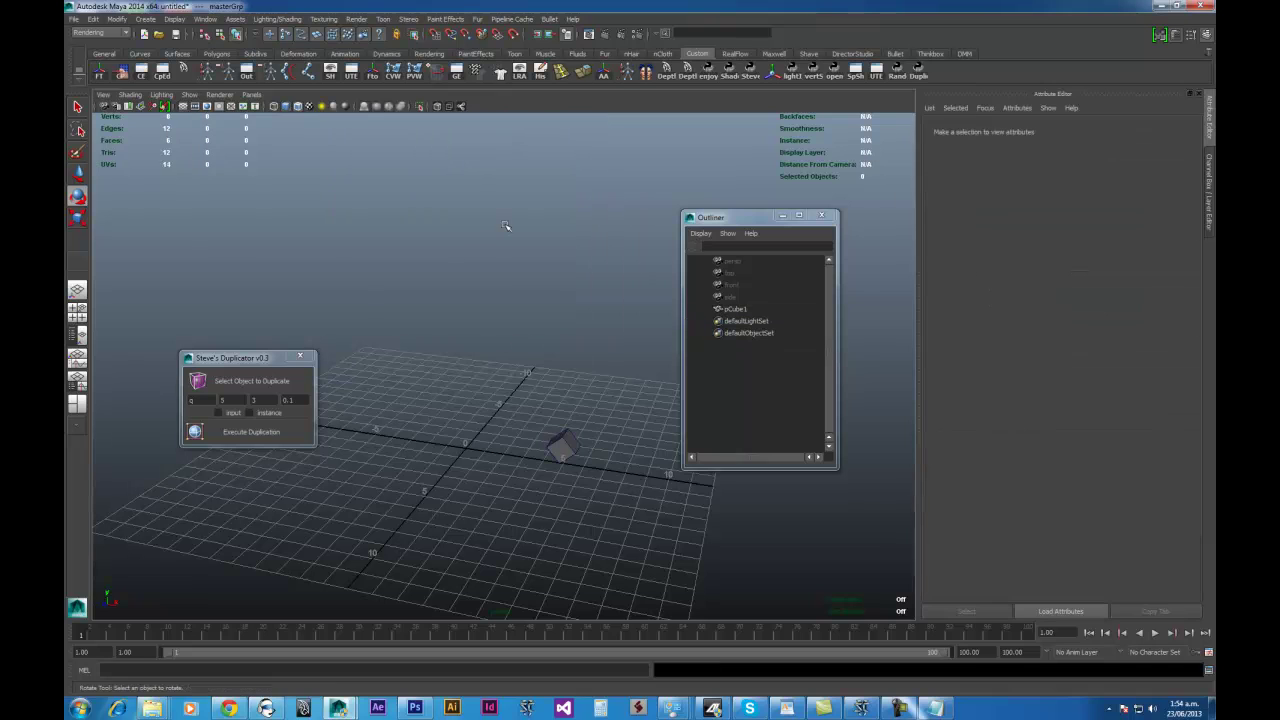
- Reset the cube's translation and rotation to 0 on all axes and its Scale X to 1
drag(487, 364, 662, 486)
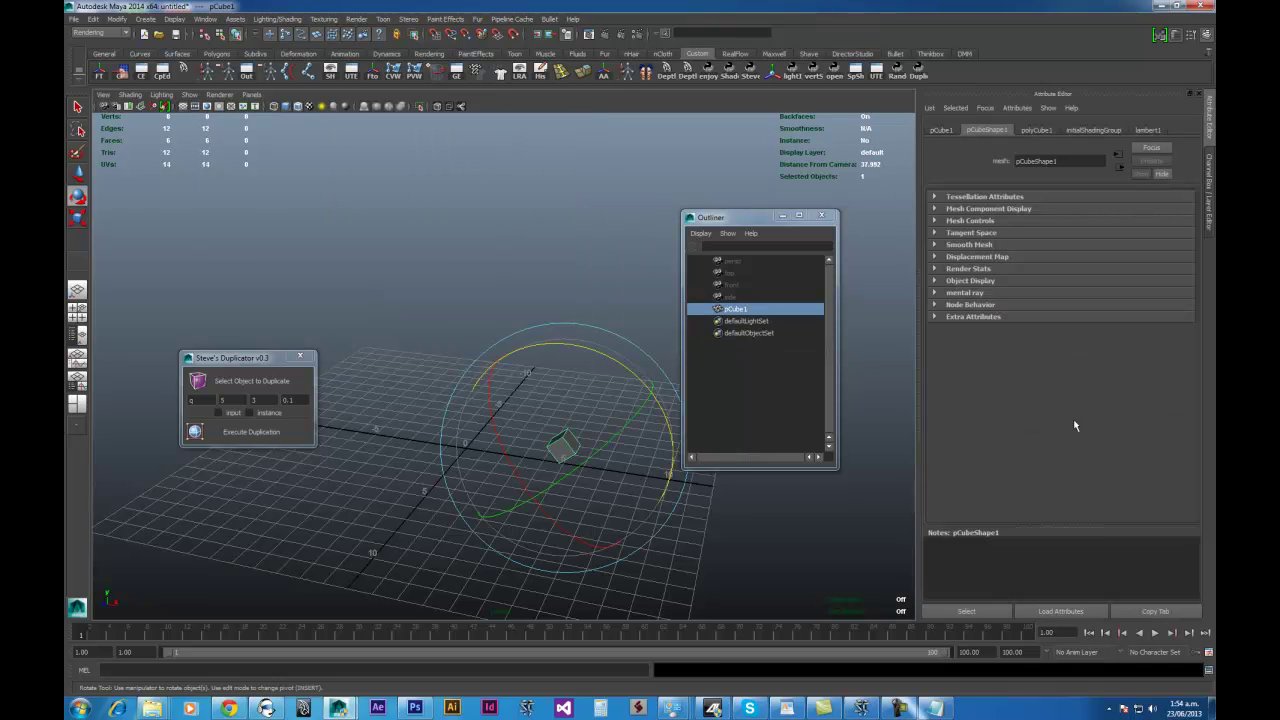
click(1209, 192)
drag(1166, 141, 1183, 187)
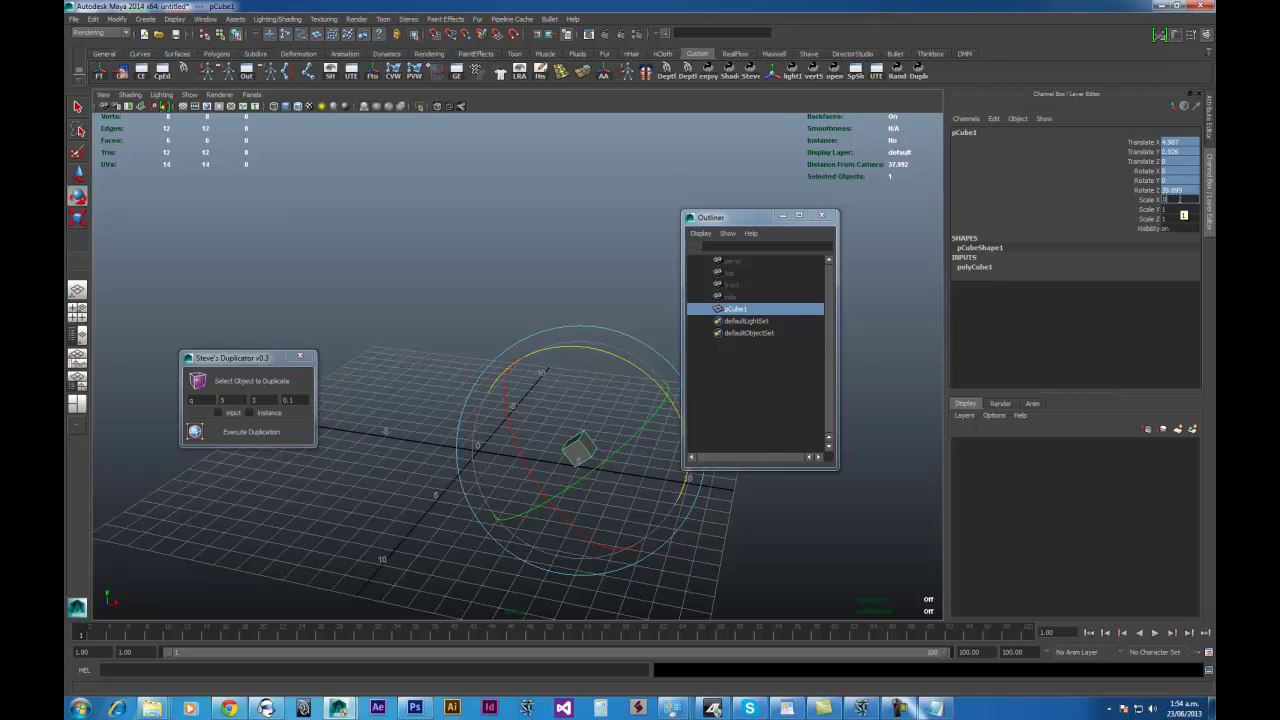
key(Return)
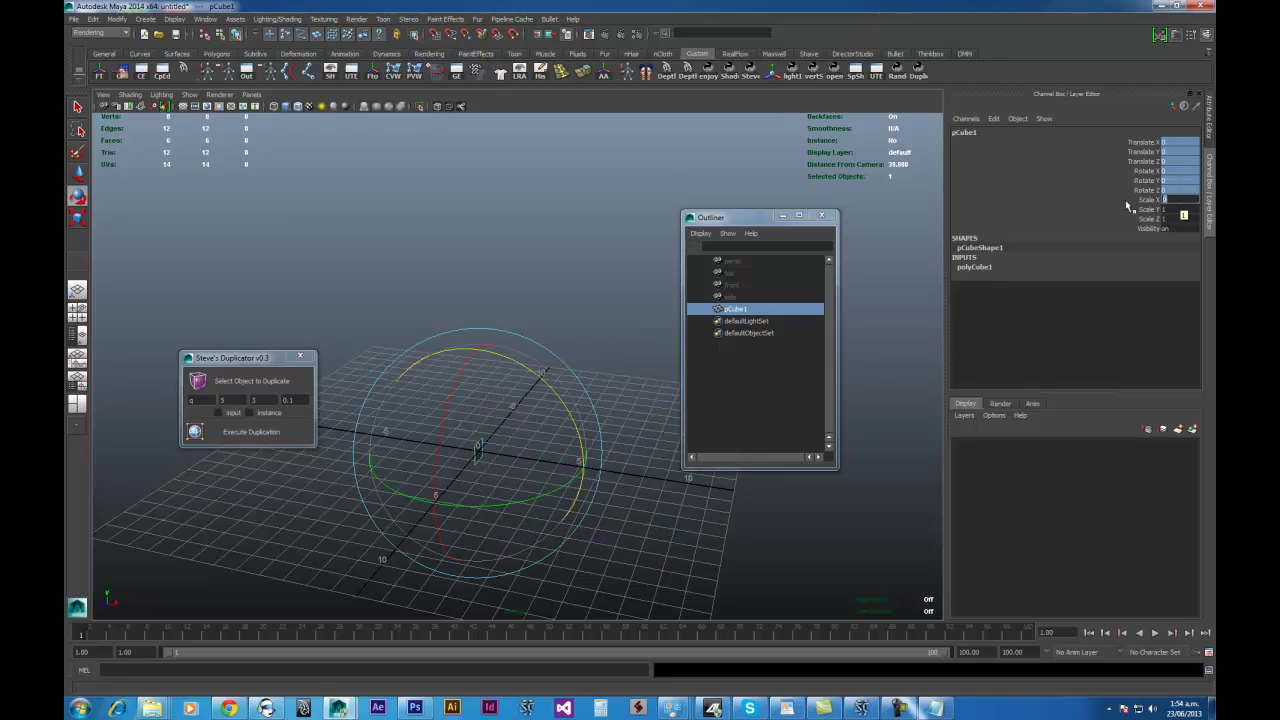
click(1159, 193)
click(1164, 199)
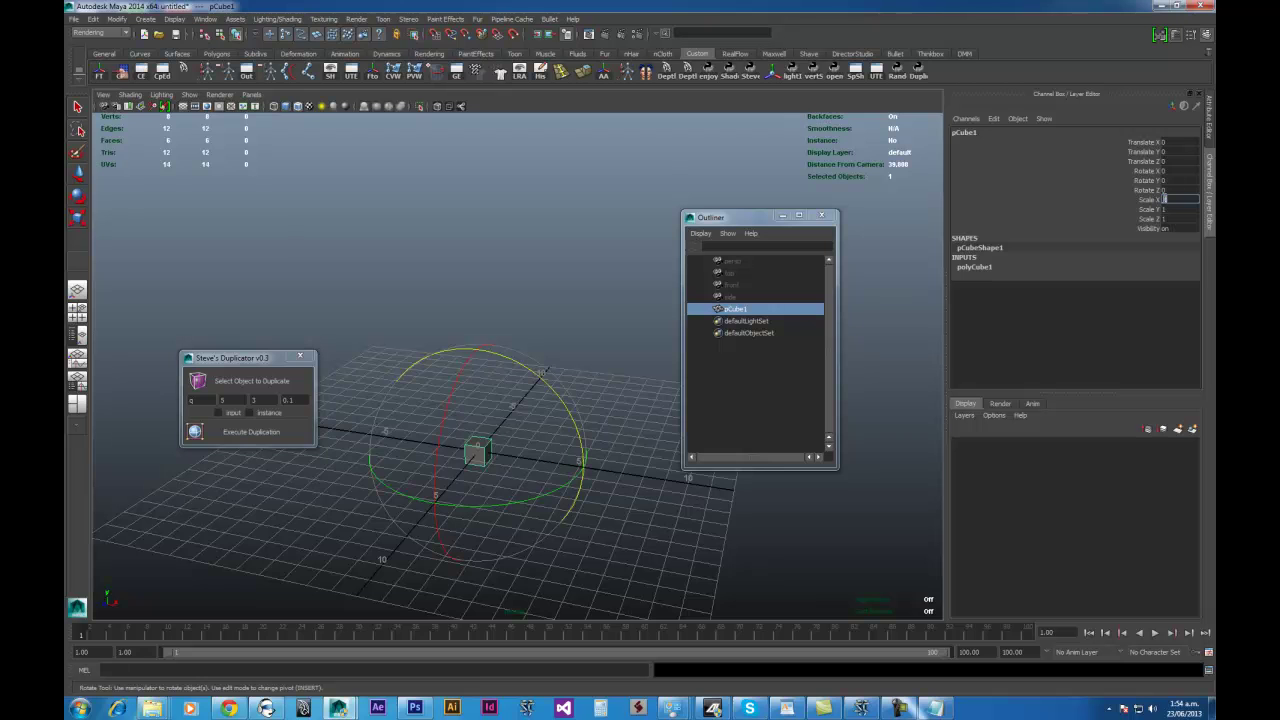
- Select the reset cube and set the Duplicator's first count to 5
click(429, 286)
alt+drag(429, 286, 466, 451)
click(466, 451)
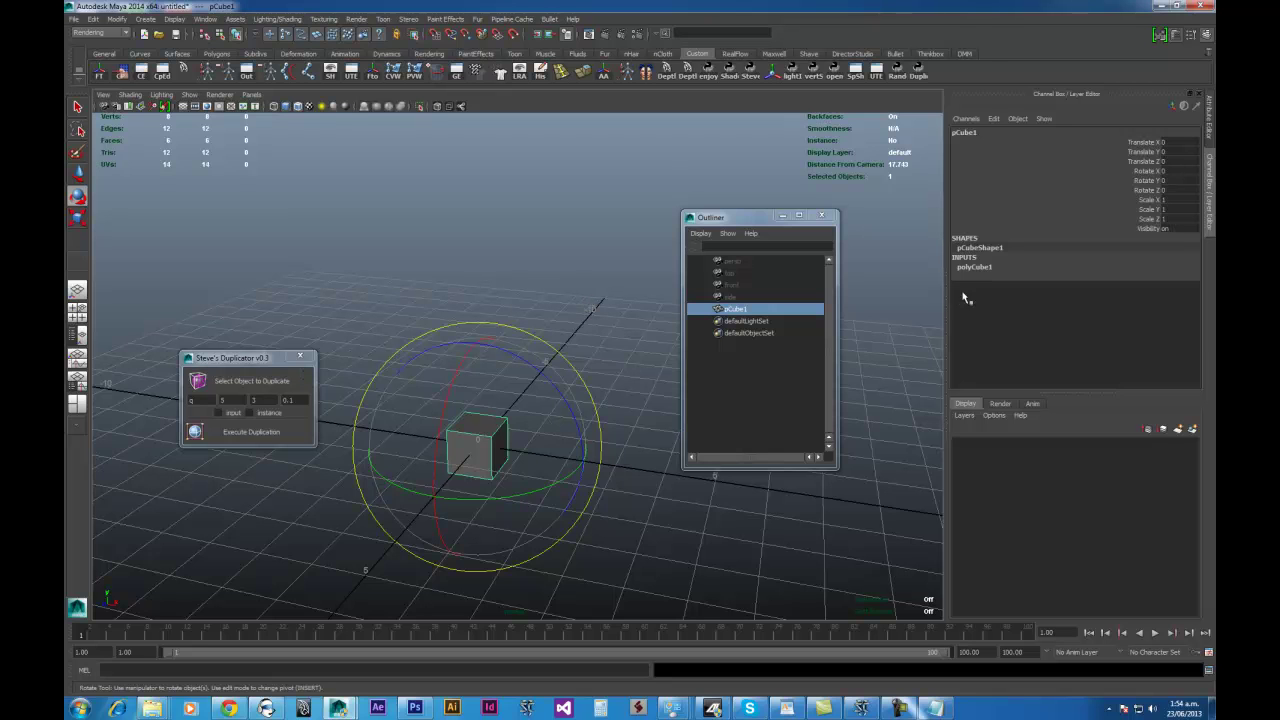
click(221, 359)
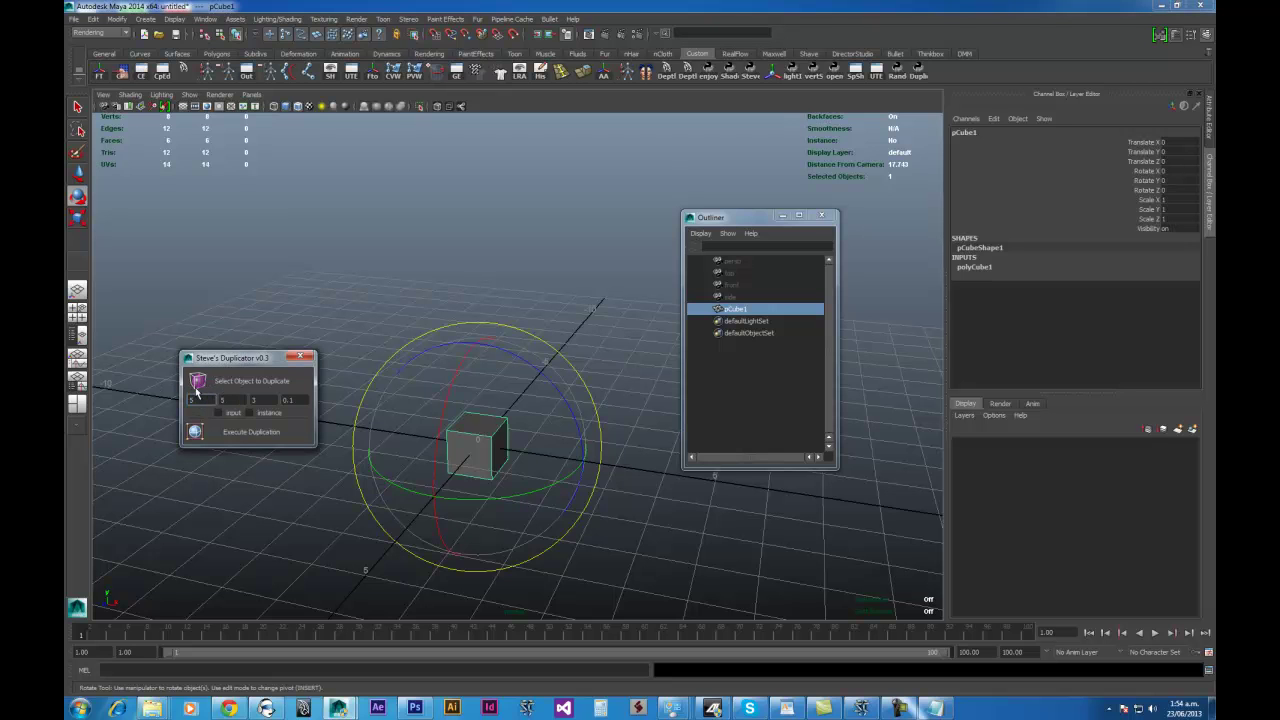
key(Tab)
alt+drag(543, 411, 510, 392)
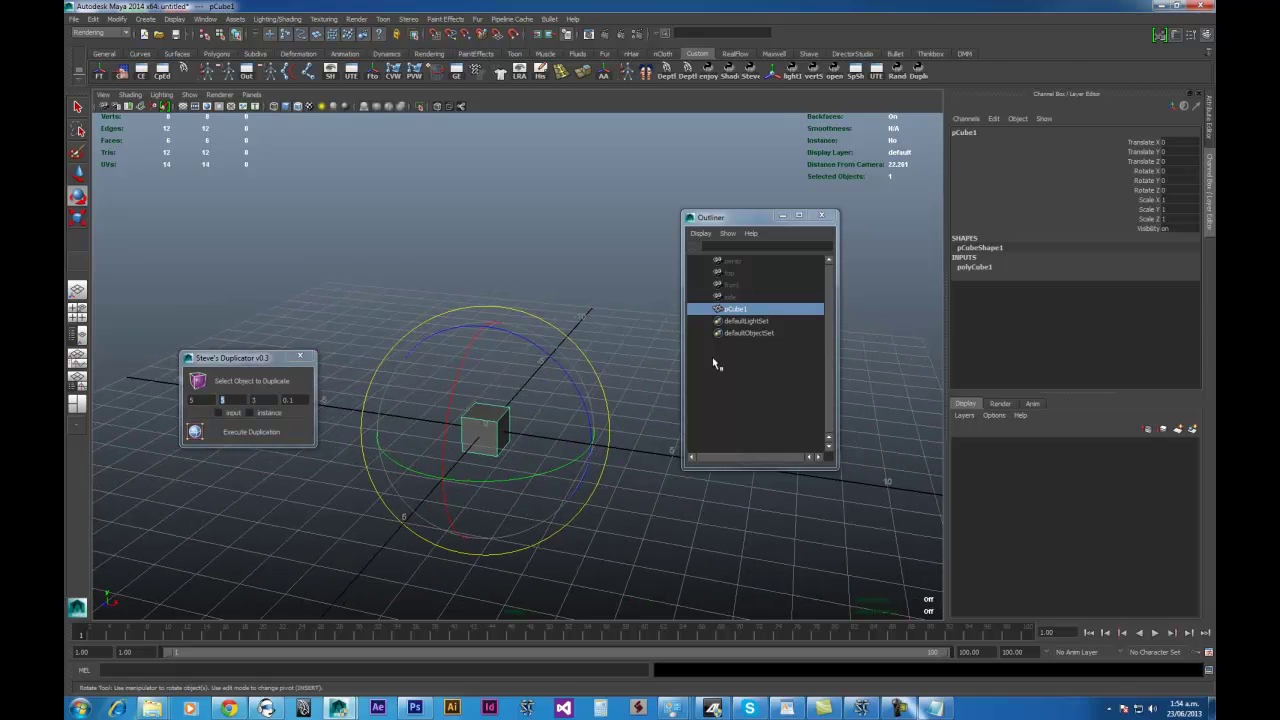
- Delete the cube and create a polygon sphere at the grid's centre
click(417, 257)
drag(405, 280, 553, 488)
key(Delete)
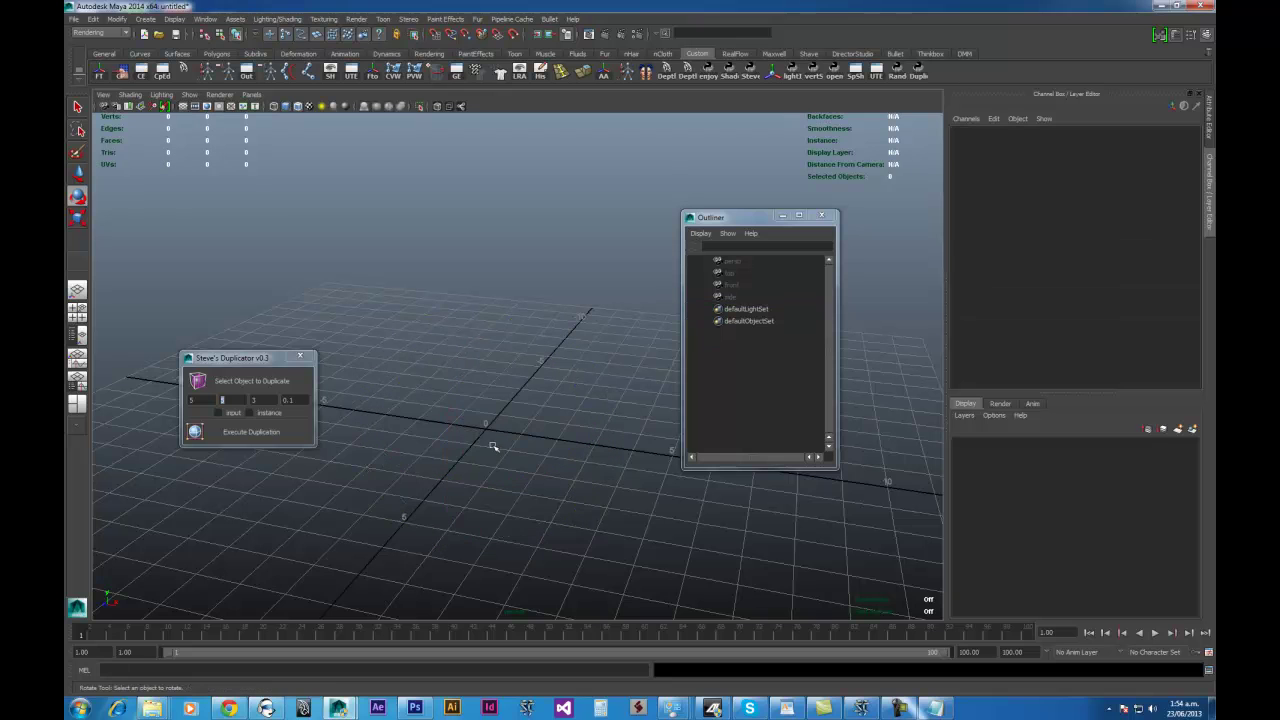
shift+right_click(503, 428)
shift+right_drag(505, 430, 563, 428)
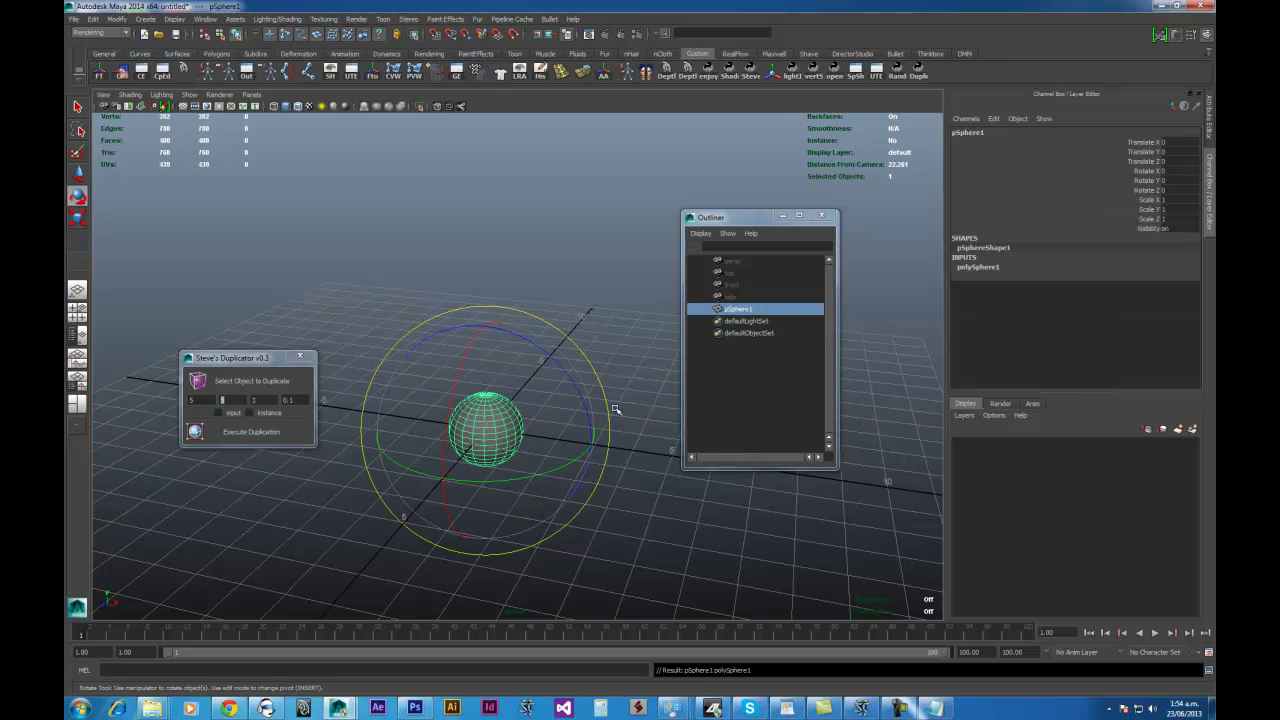
- Switch to the Move tool and show the construction attributes of the sphere's polySphere1 input
key(w)
click(425, 335)
click(458, 405)
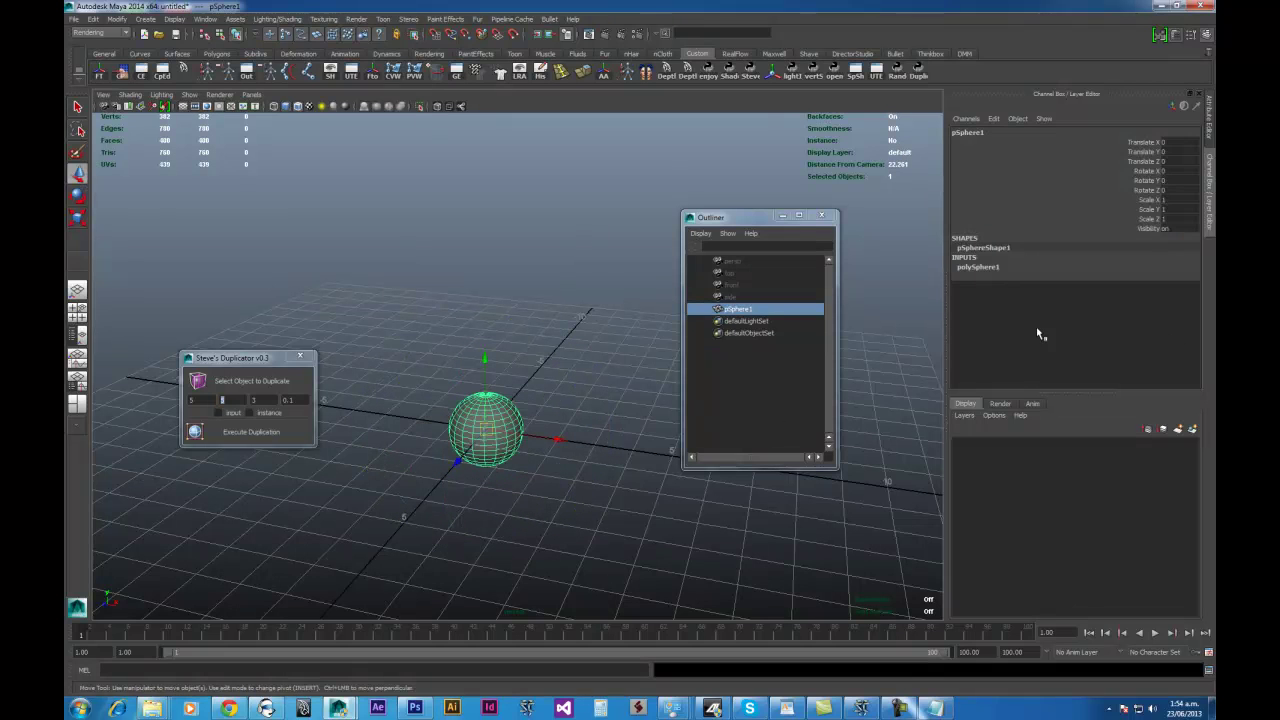
click(980, 267)
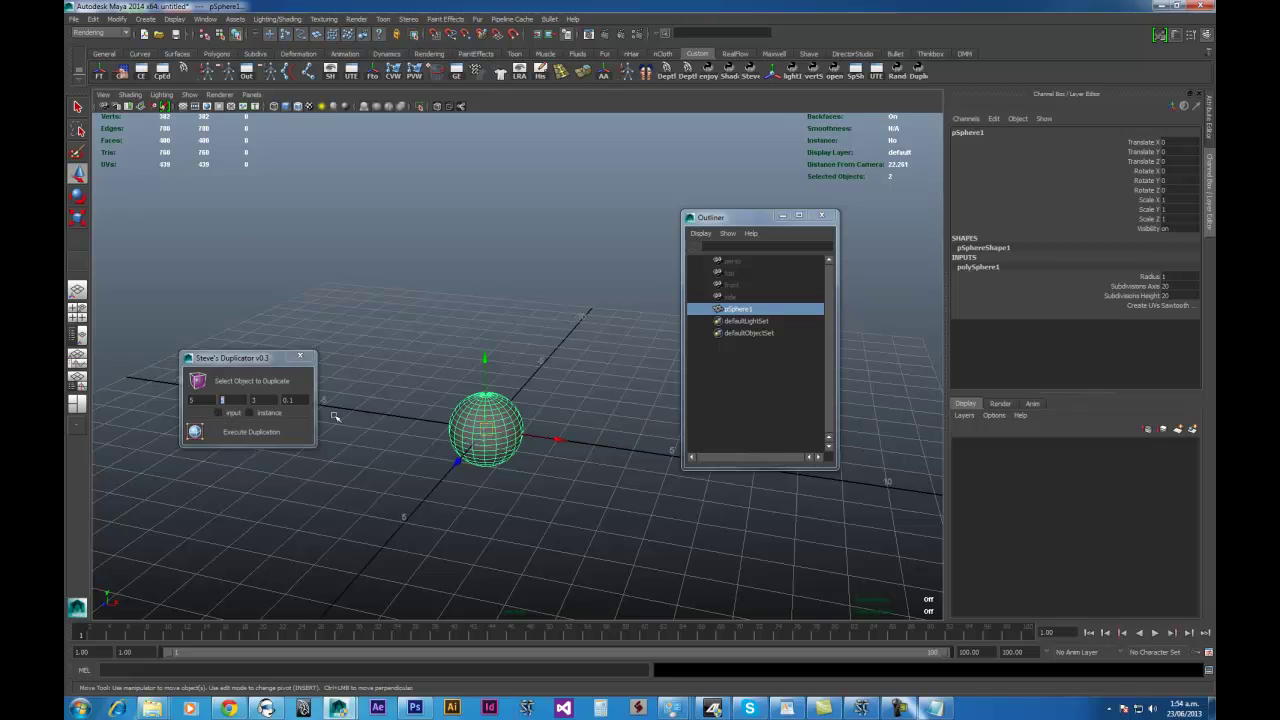
- Set the Duplicator's spacing to 2 and try to execute the duplication
drag(293, 400, 187, 380)
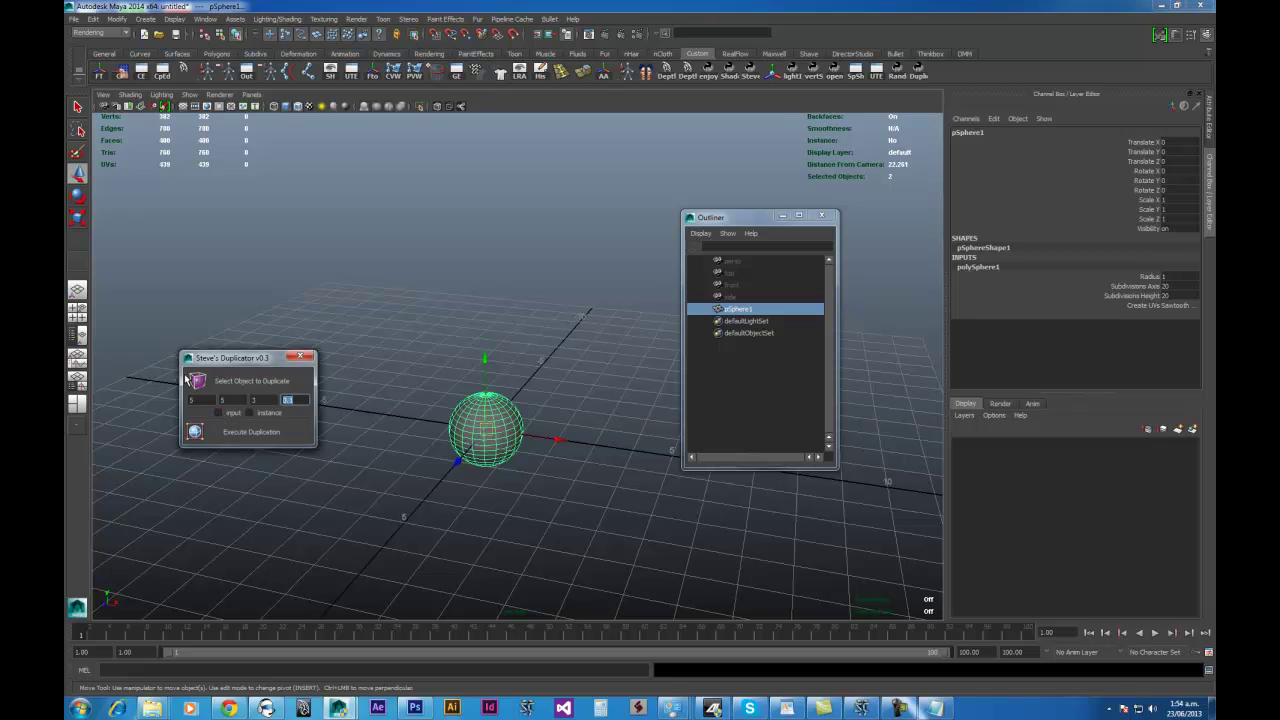
text(2)
key(Tab)
click(262, 436)
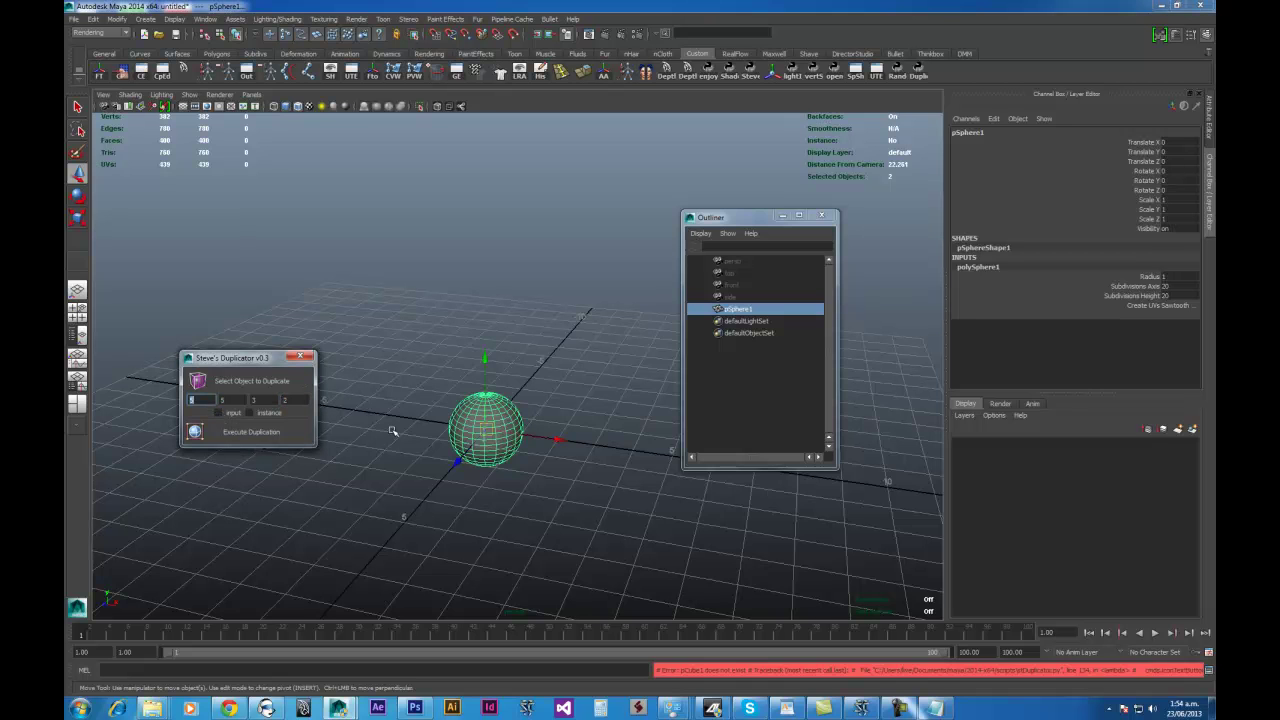
click(250, 433)
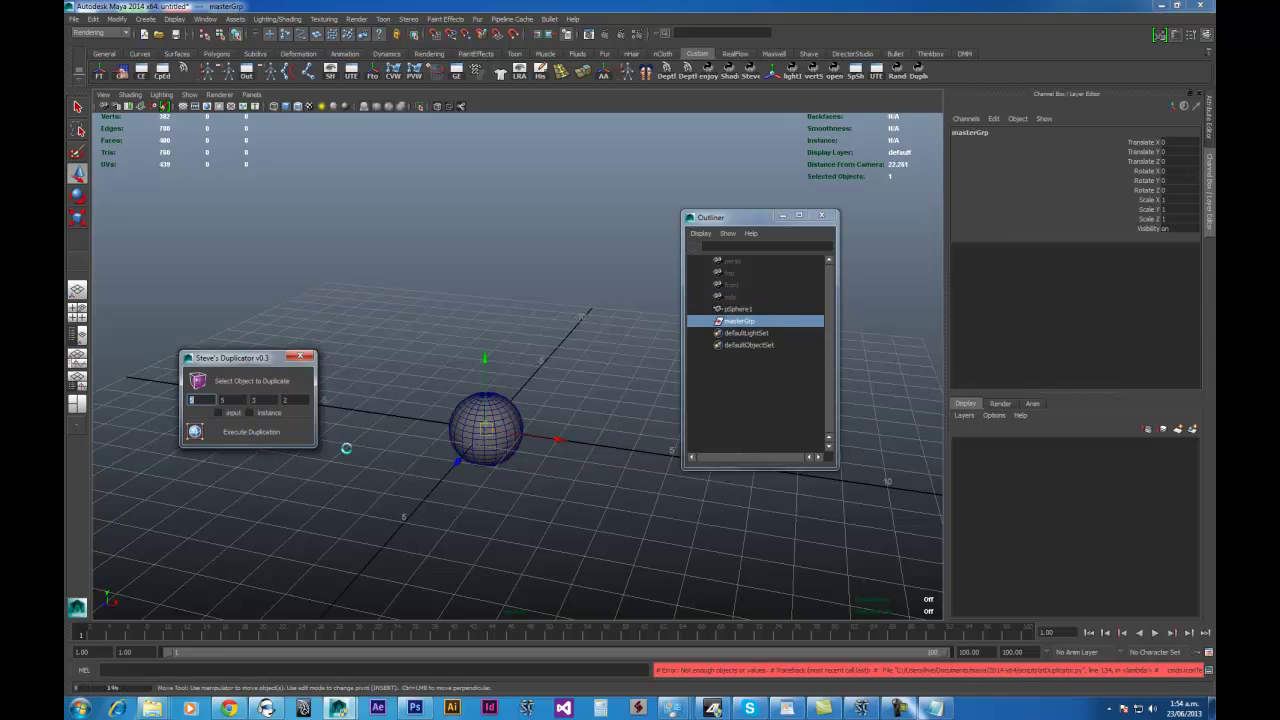
- Delete the empty masterGrp group from the scene, keeping the sphere
alt+drag(550, 504, 467, 448)
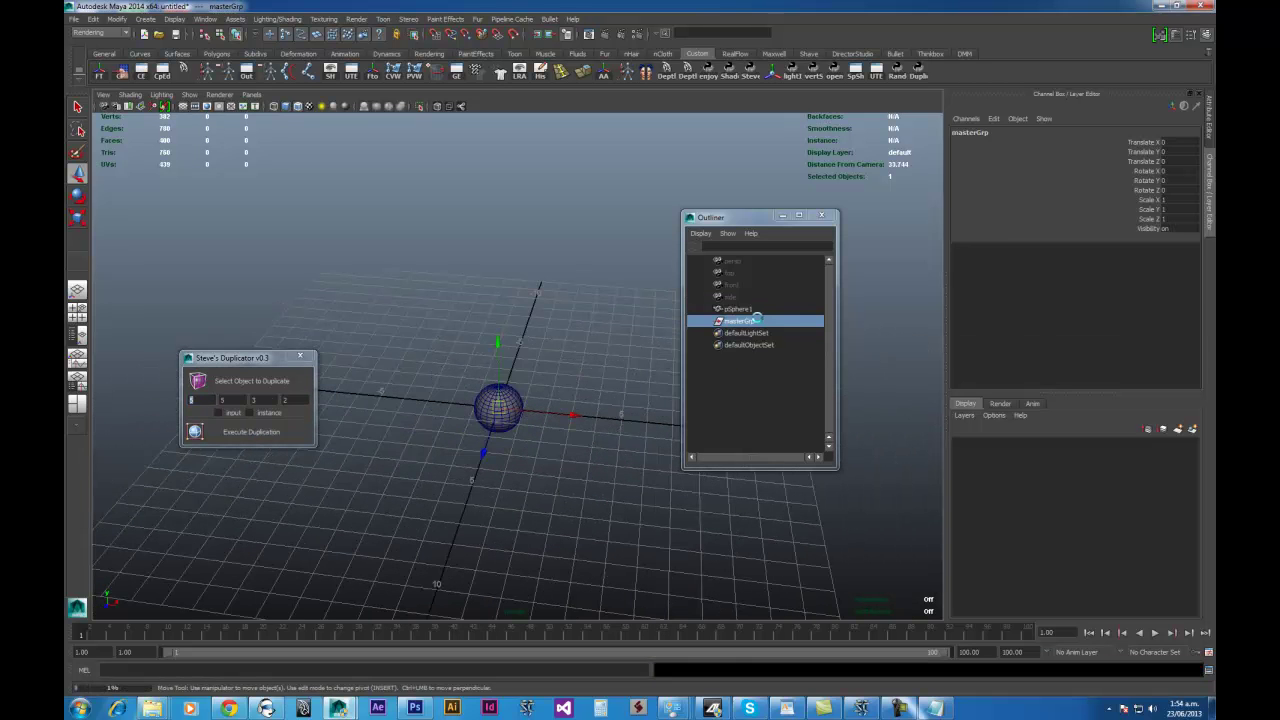
click(751, 329)
click(751, 320)
key(Delete)
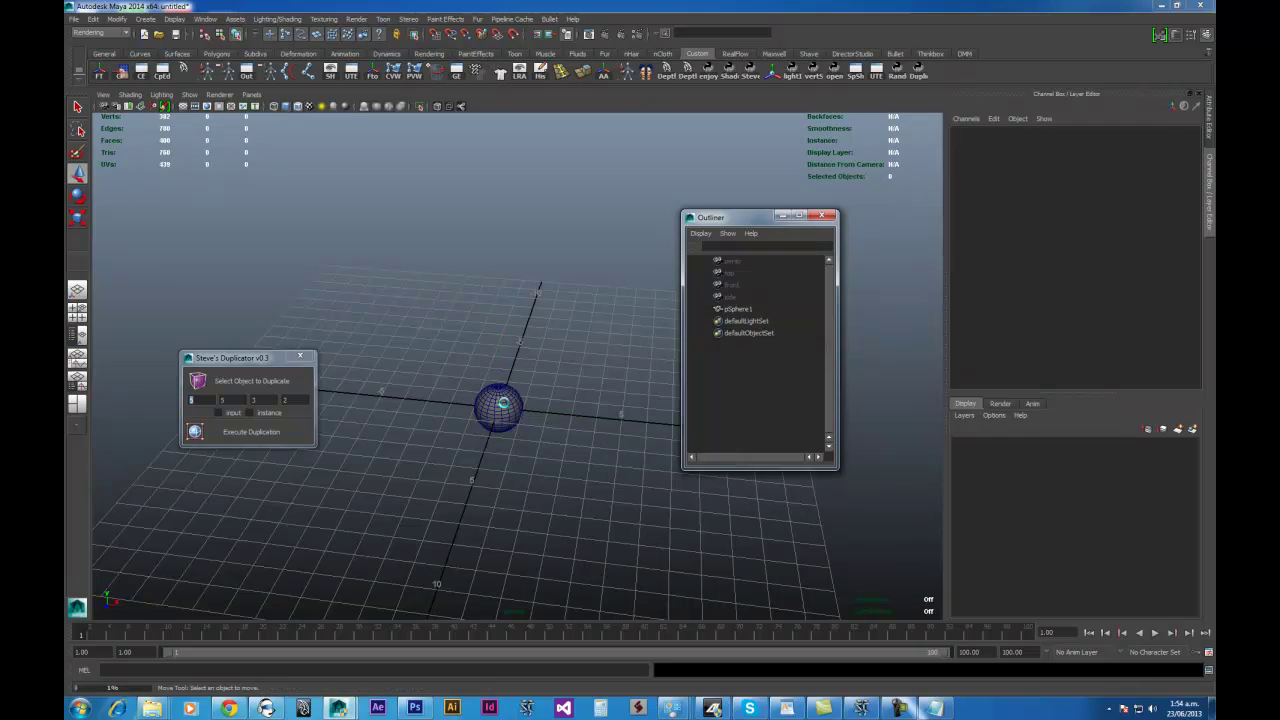
- Register the sphere as the object to duplicate and execute the duplication with counts 5, 5 and 3 and spacing 2
click(505, 405)
click(252, 381)
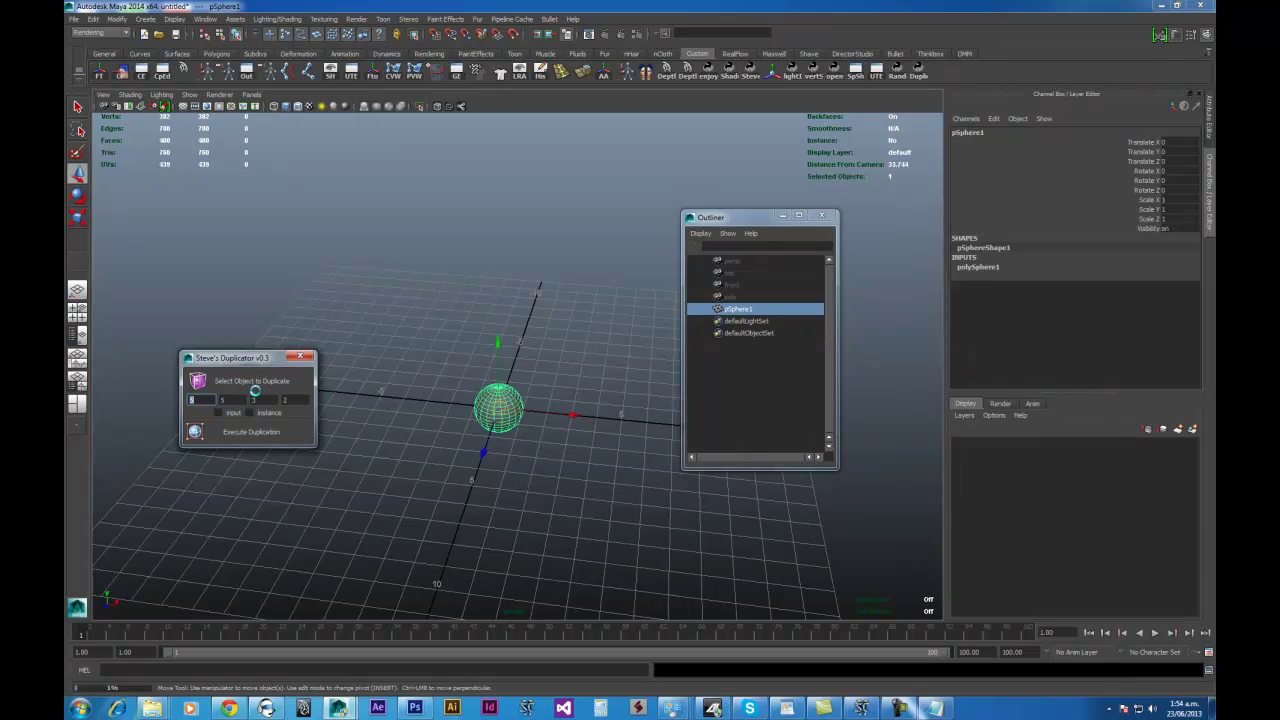
click(250, 432)
alt+right_drag(624, 481, 531, 434)
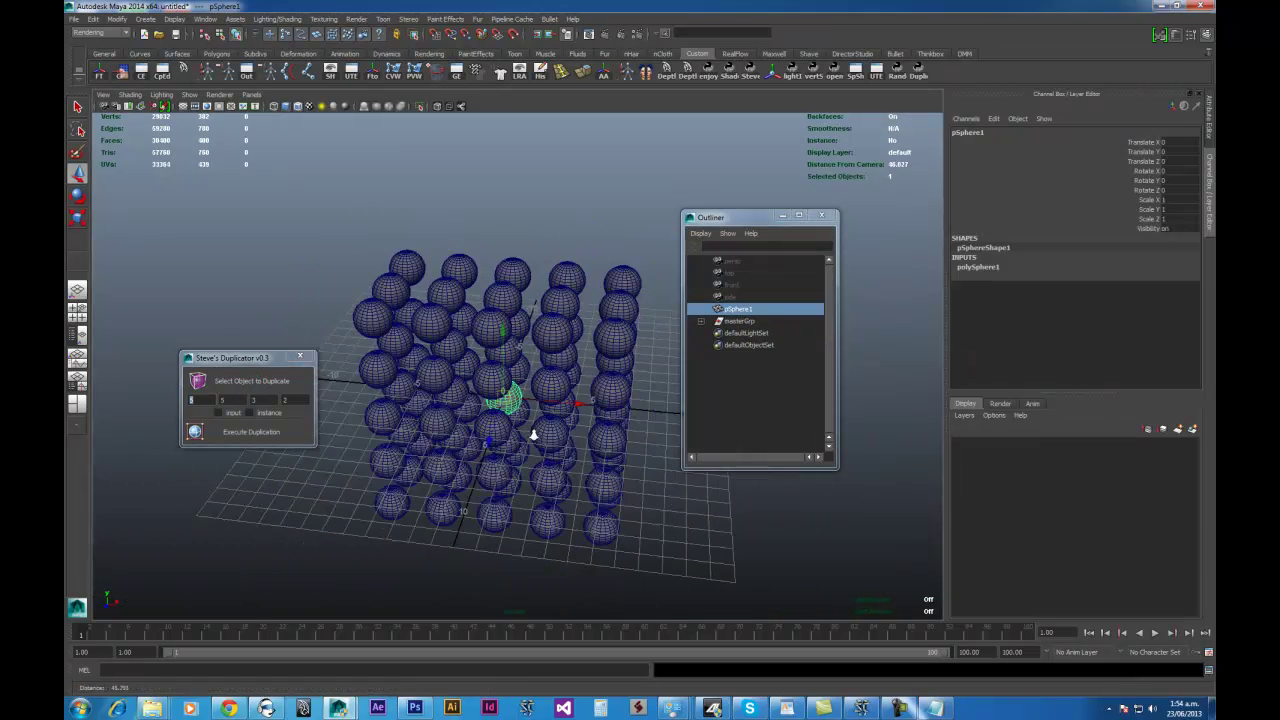
alt+drag(531, 434, 512, 418)
- Inspect several upper corner duplicates' attributes, and delete the whole group of duplicate spheres
click(607, 318)
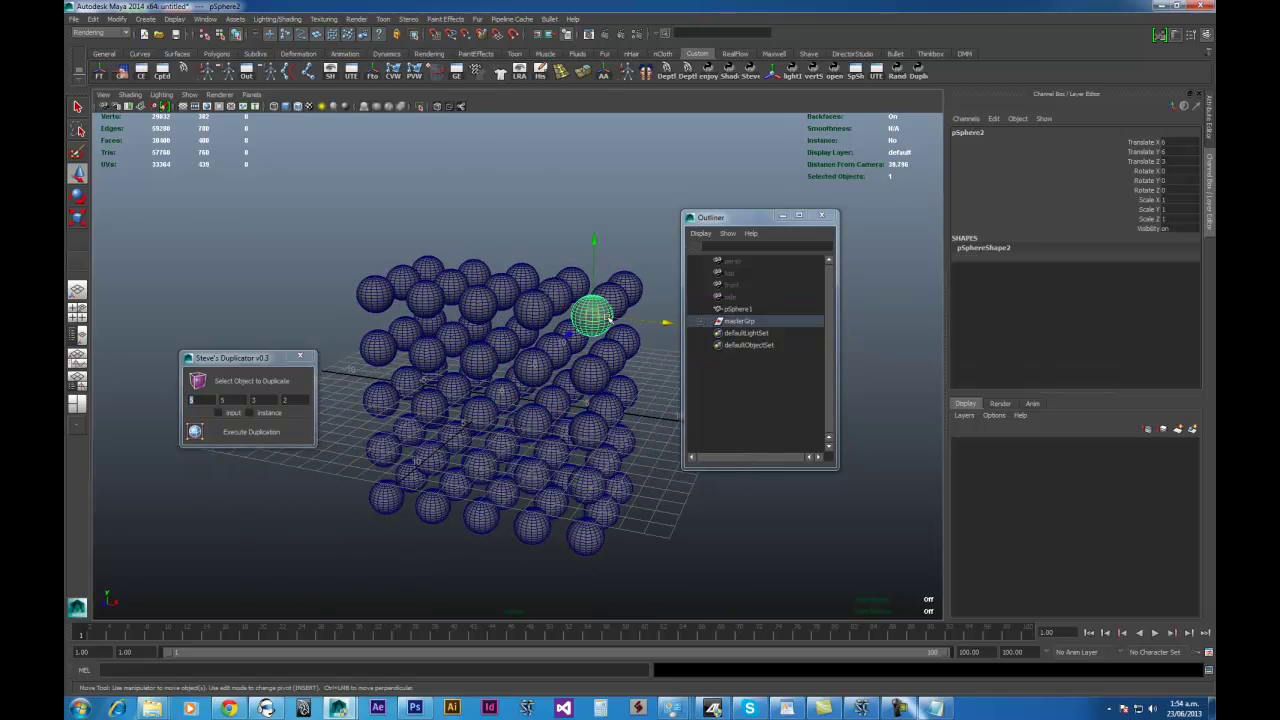
key(Up)
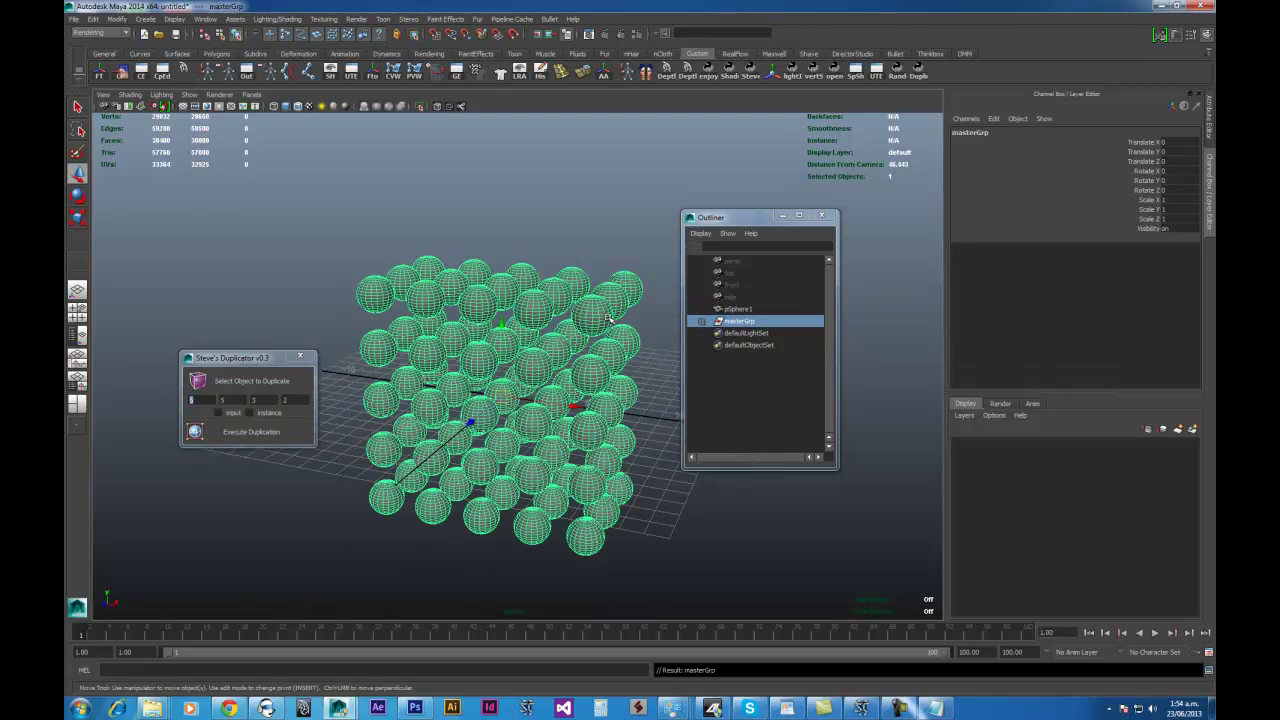
click(592, 312)
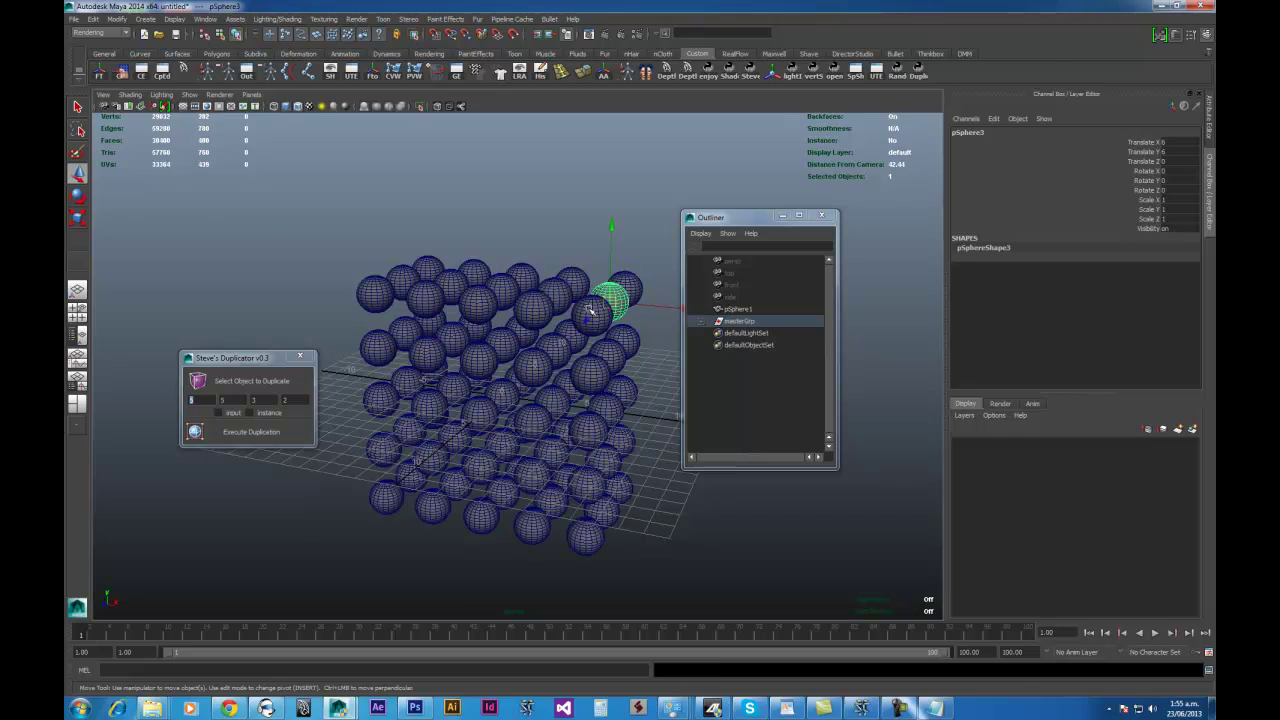
click(622, 272)
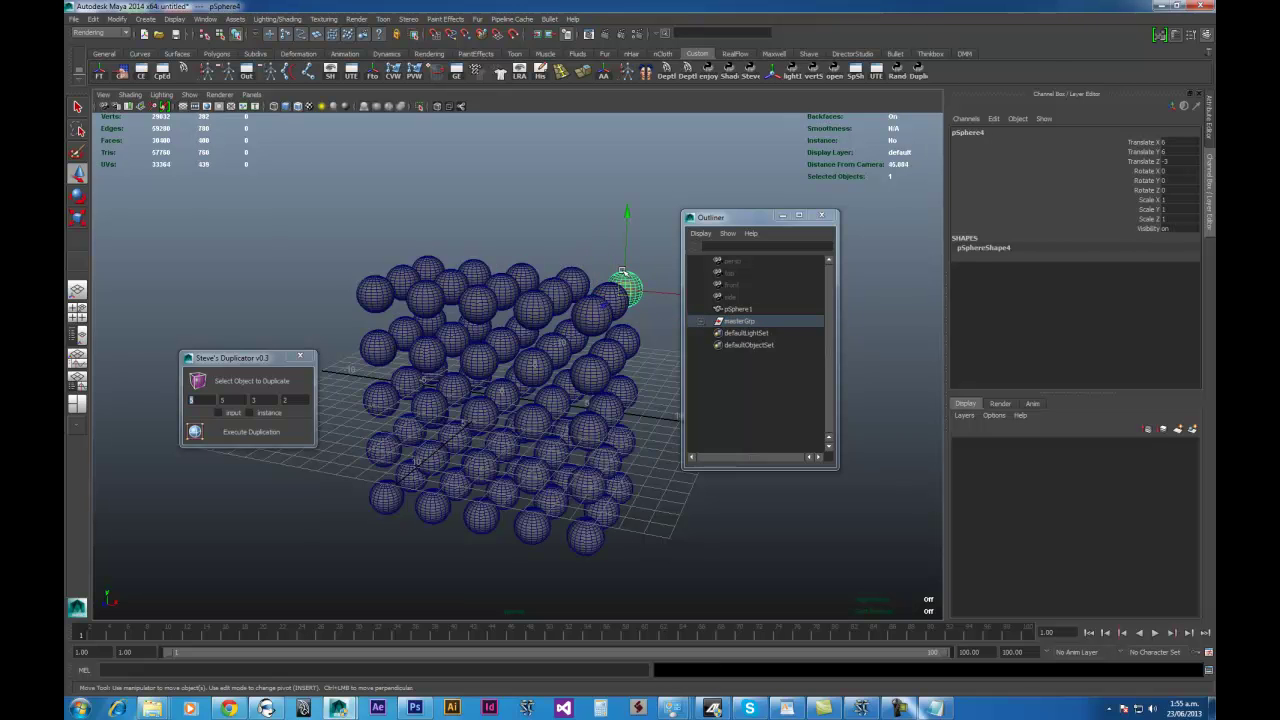
key(Up)
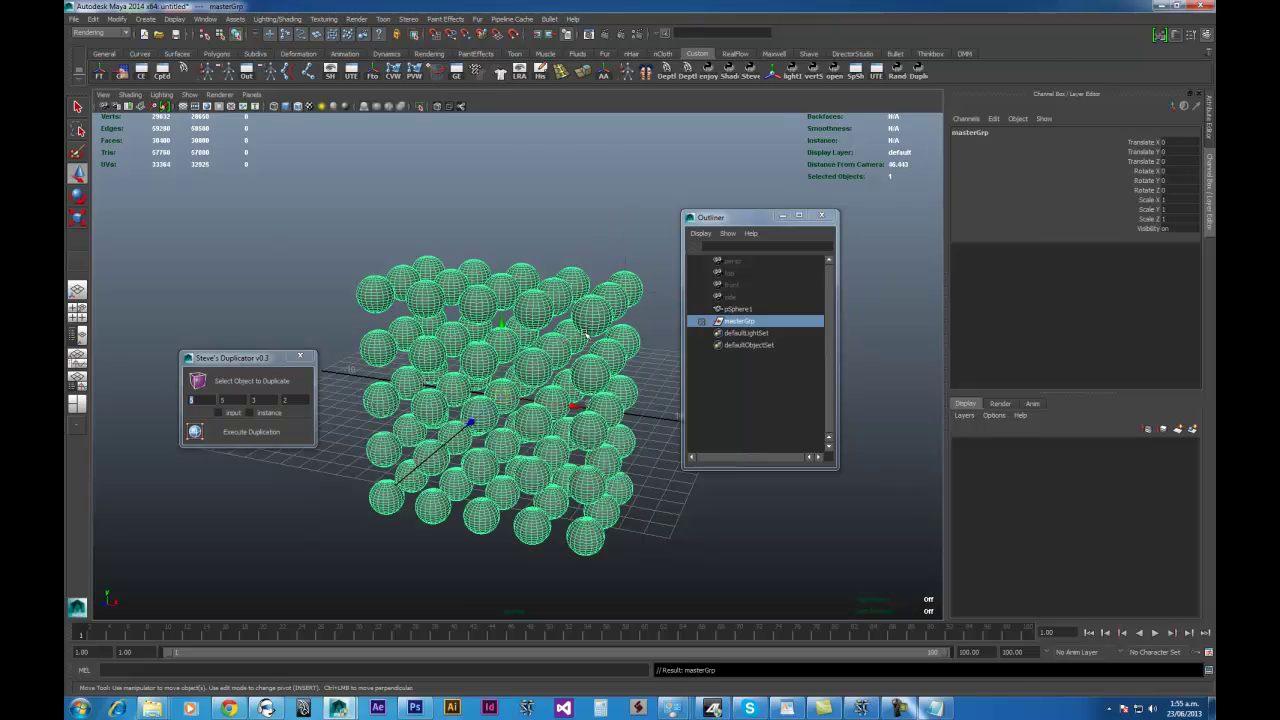
key(Delete)
- Make a standard duplicate of the original sphere, move it about 4.3 units along X, and delete that copy
click(505, 400)
key(ctrl+d)
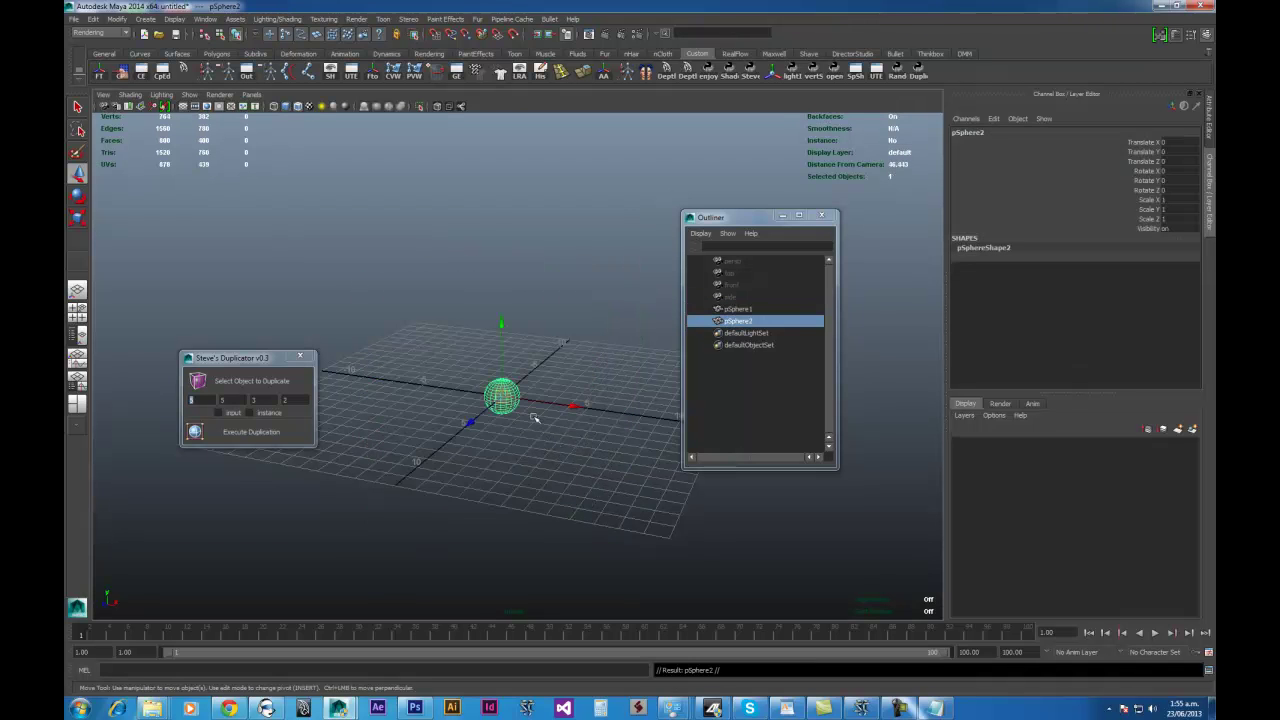
drag(548, 400, 621, 405)
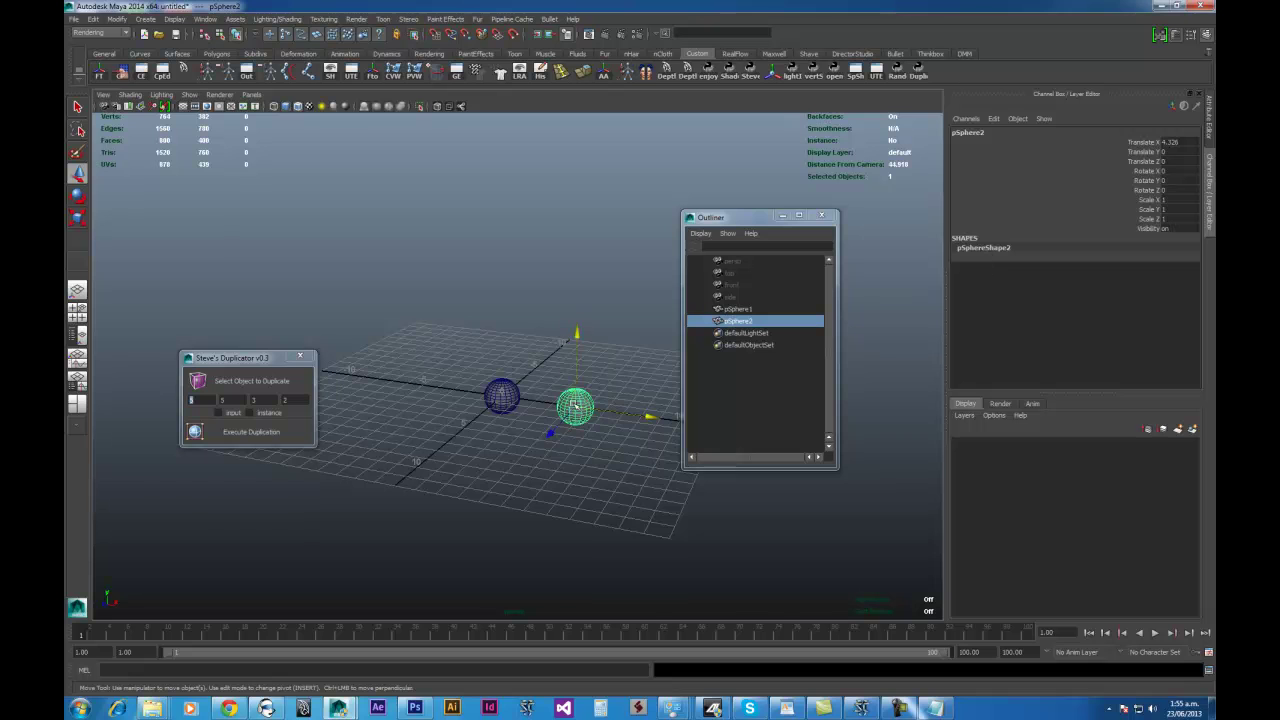
scroll(604, 456, up, 2)
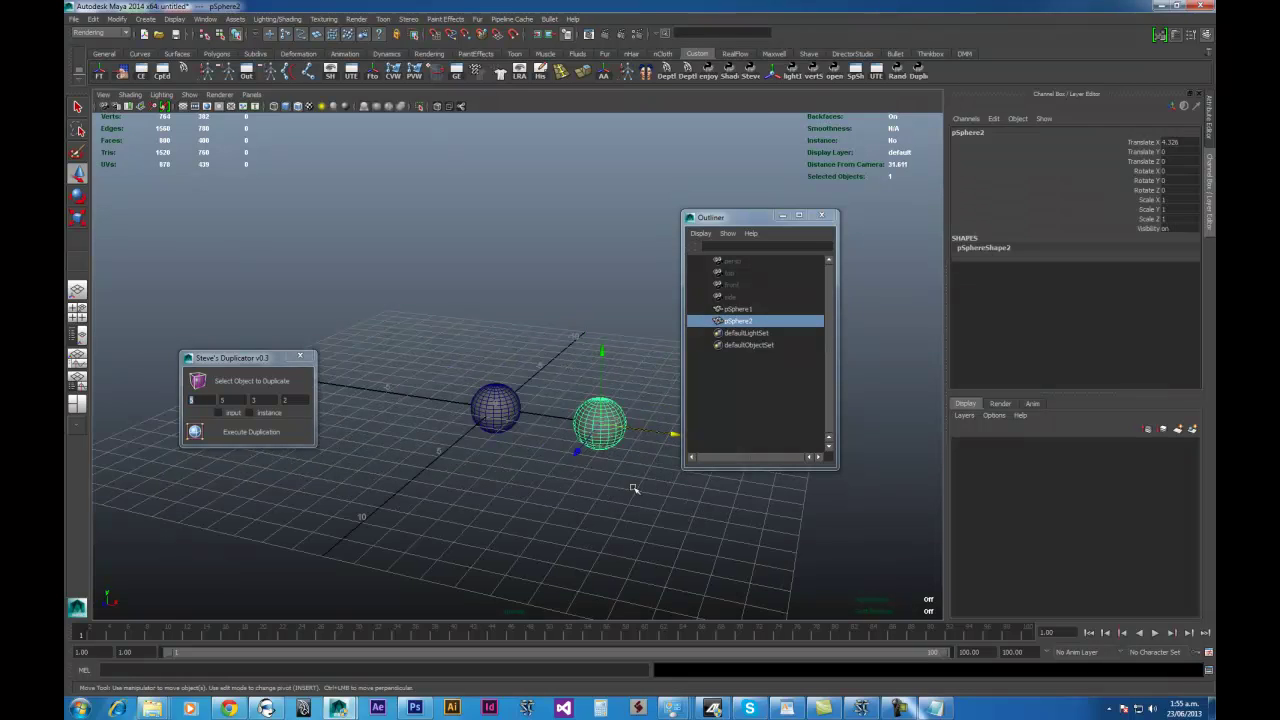
key(Delete)
- Select the remaining sphere and execute the duplication with the Duplicator's input option enabled
click(487, 399)
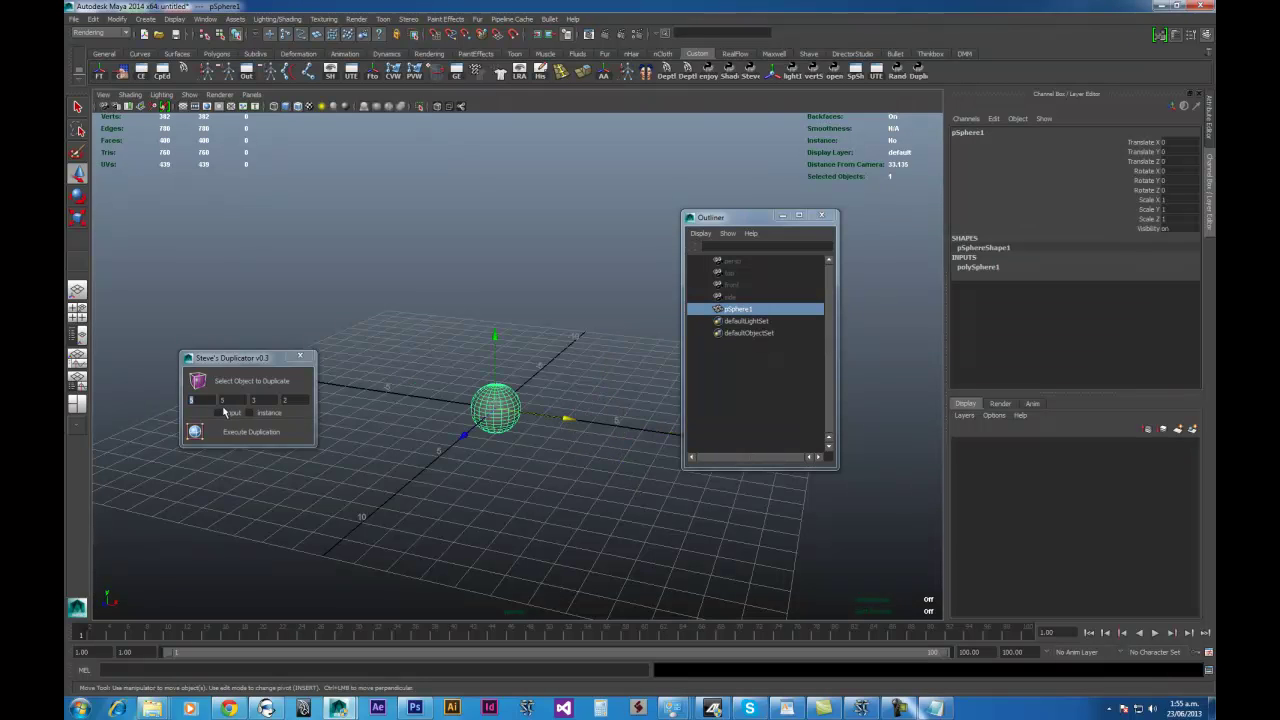
drag(225, 412, 267, 406)
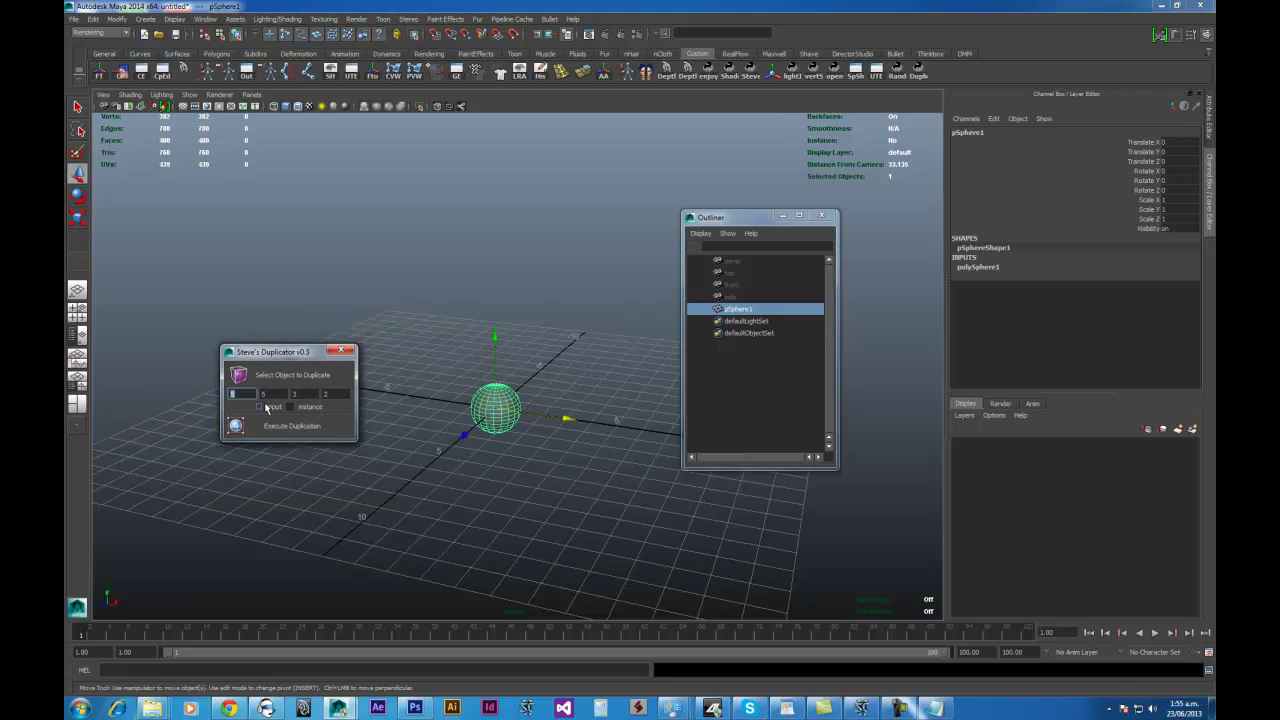
click(259, 408)
click(278, 427)
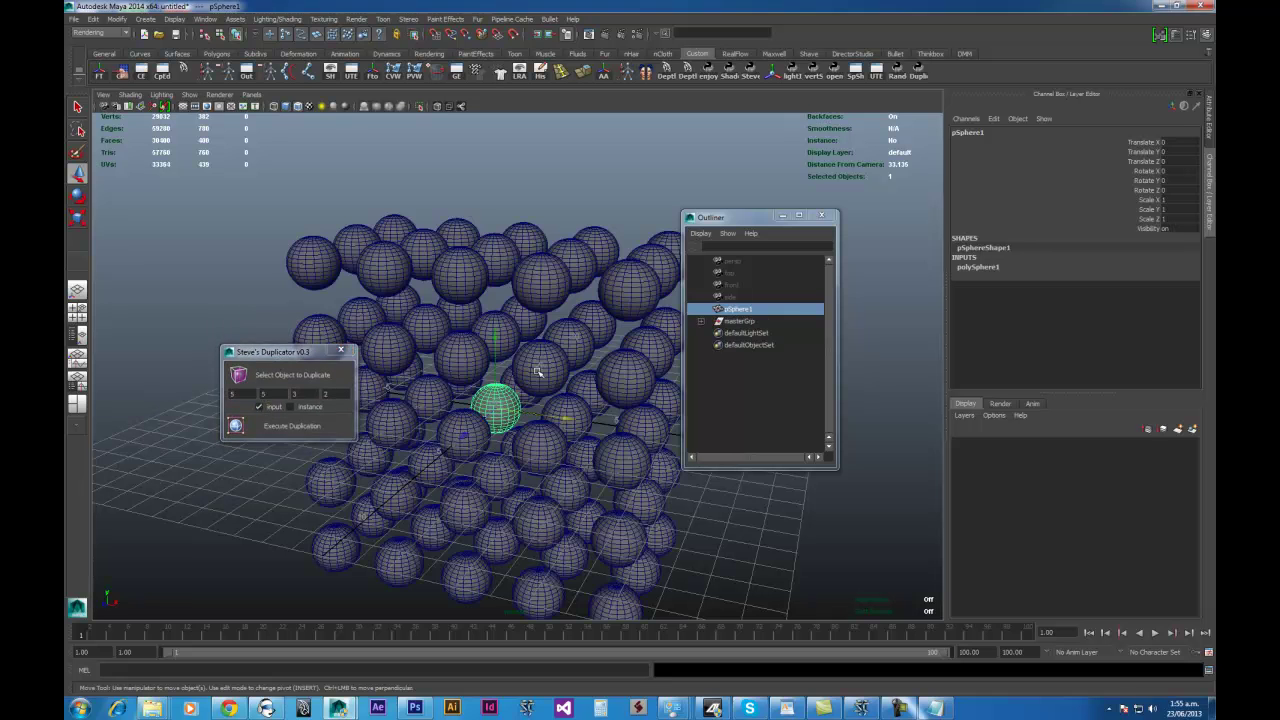
- On one front duplicate sphere, set Subdivisions Axis and Height to 10, to 5 and finally to 30, and deselect it
click(977, 276)
drag(1170, 287, 1191, 306)
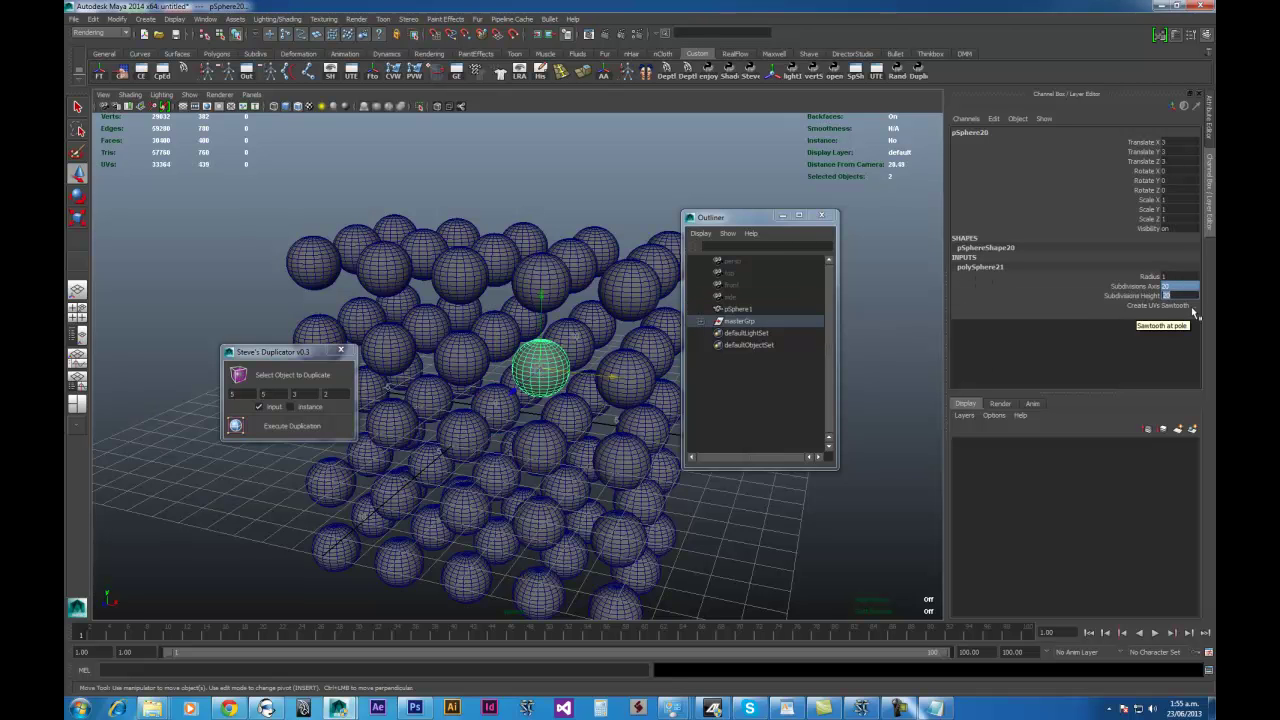
text(10)
key(Return)
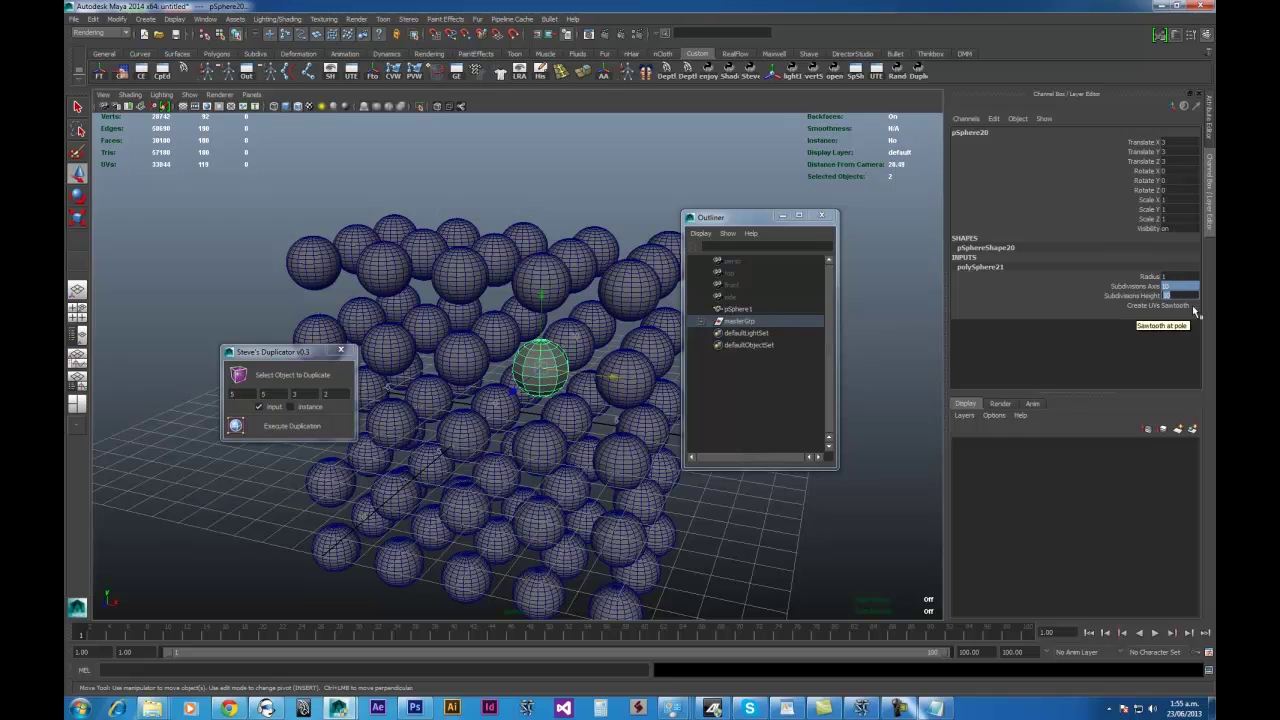
text(5)
key(Return)
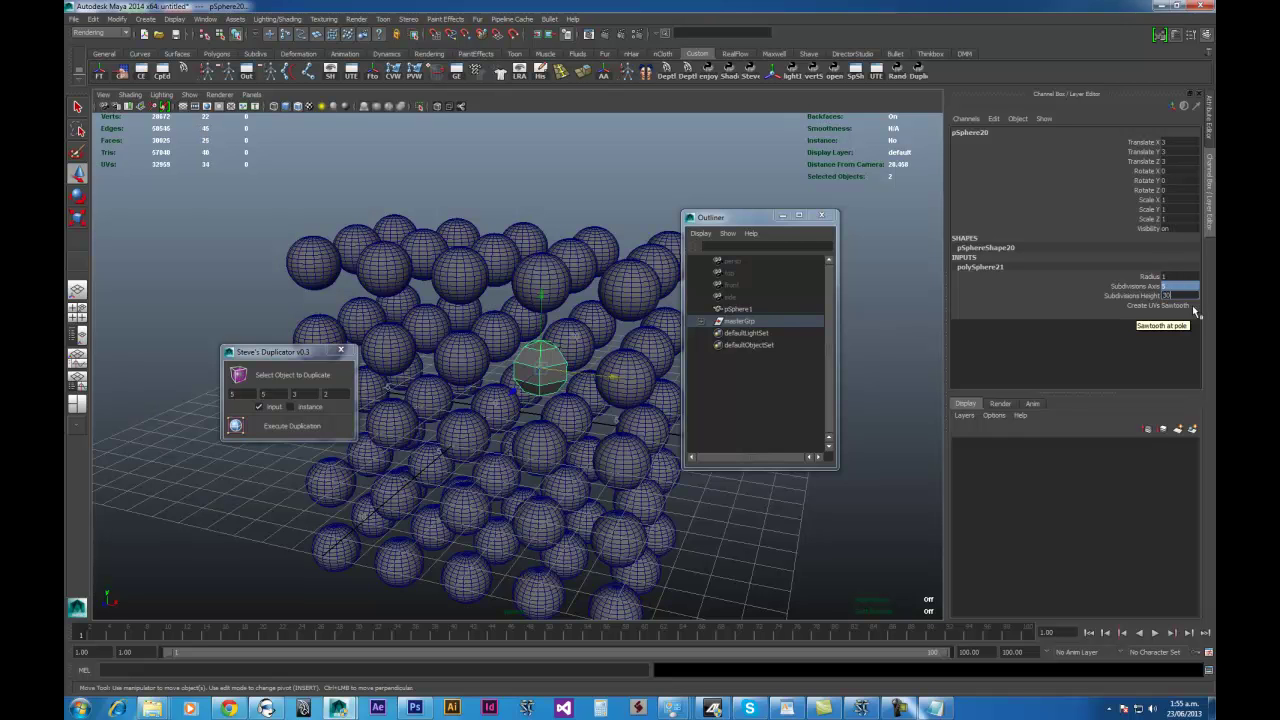
text(20)
key(Return)
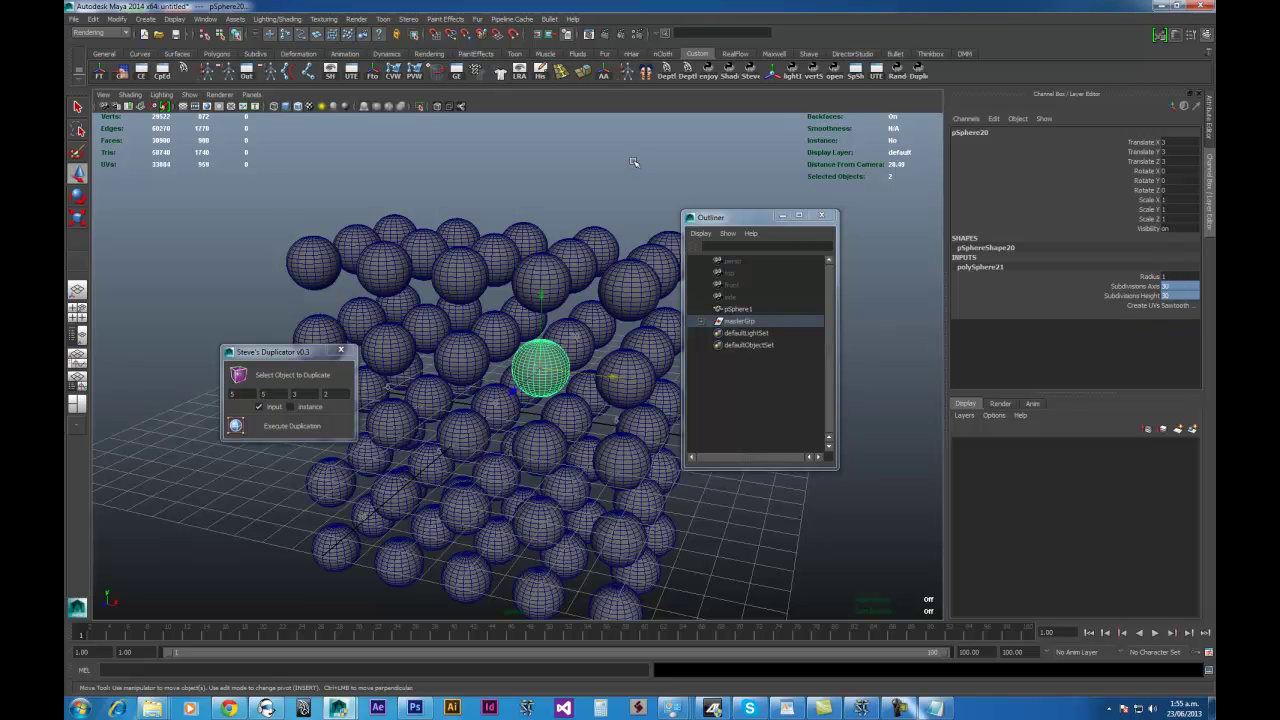
click(632, 162)
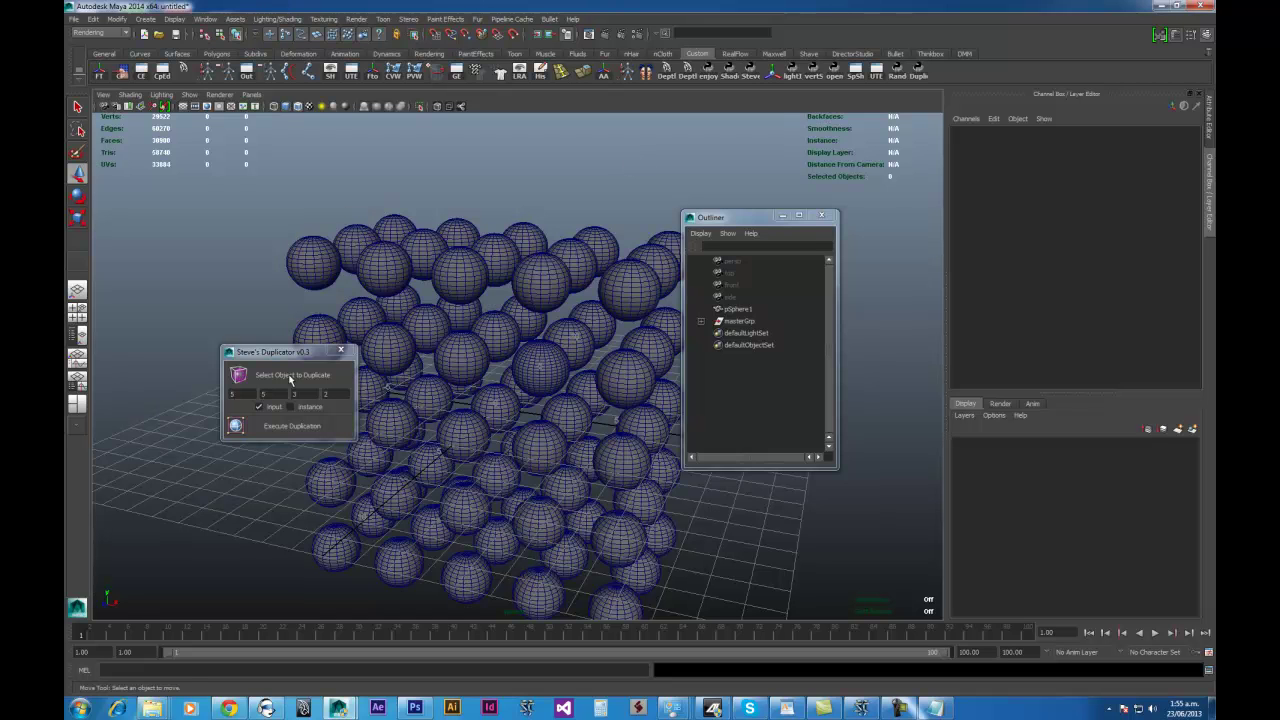
- Delete the group of duplicate spheres and the original sphere, emptying the scene
click(456, 285)
key(Up)
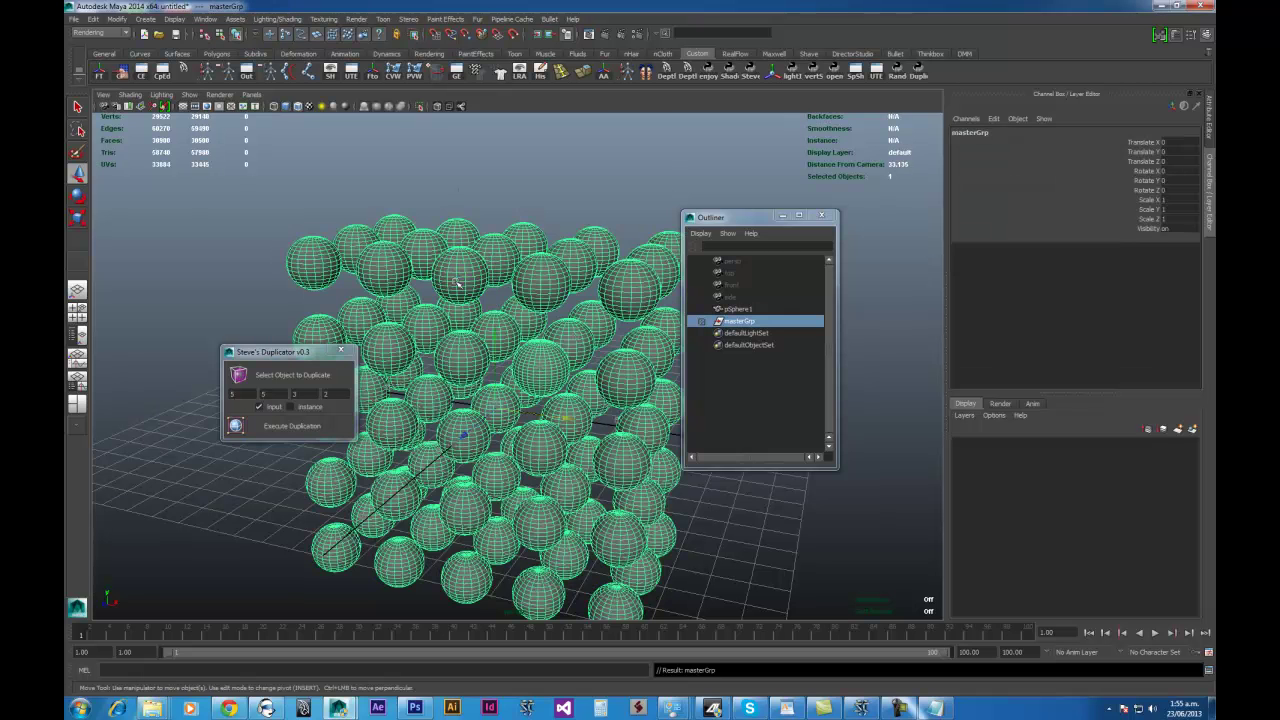
key(Delete)
drag(432, 332, 589, 478)
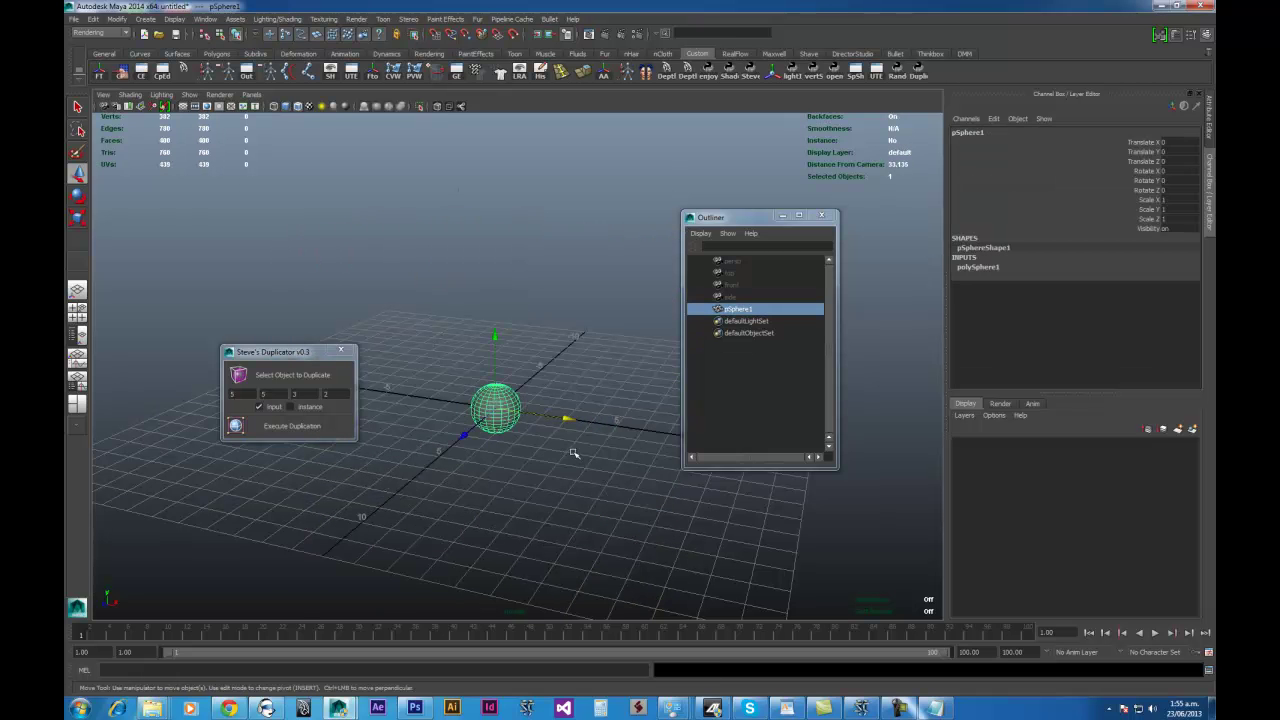
key(Delete)
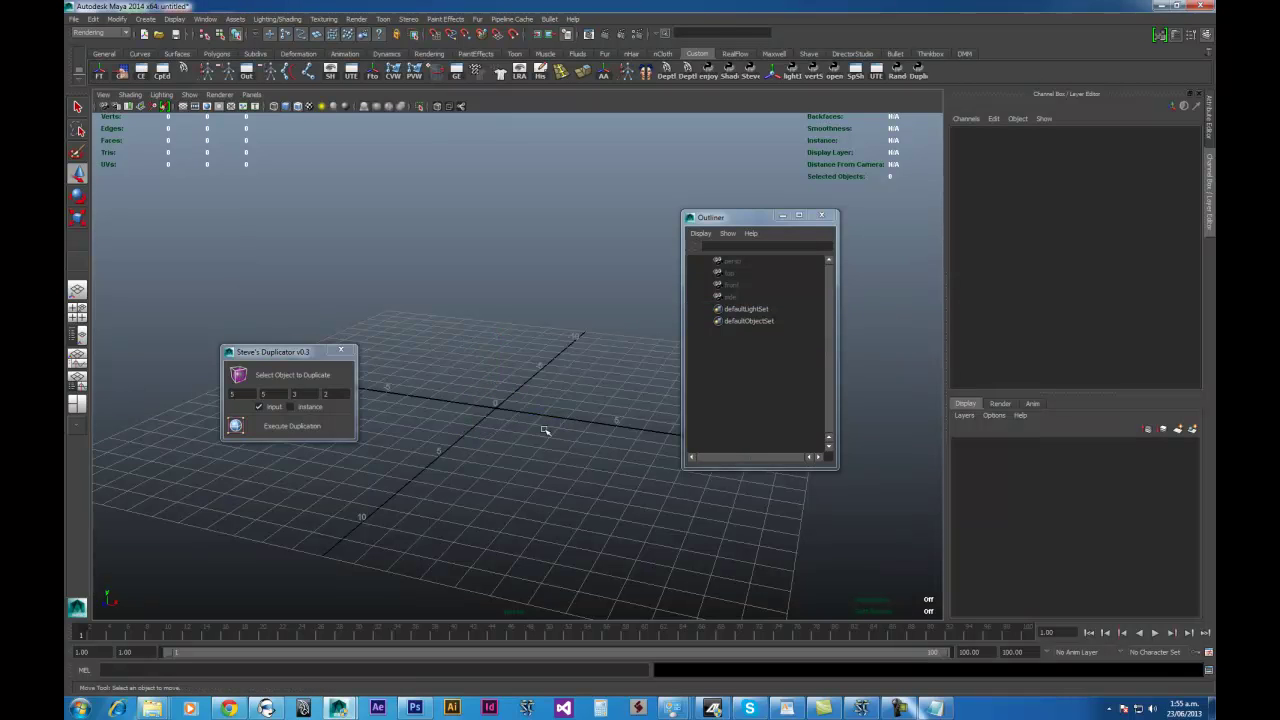
- Create a polygon cube at the grid's centre
shift+right_drag(543, 429, 543, 462)
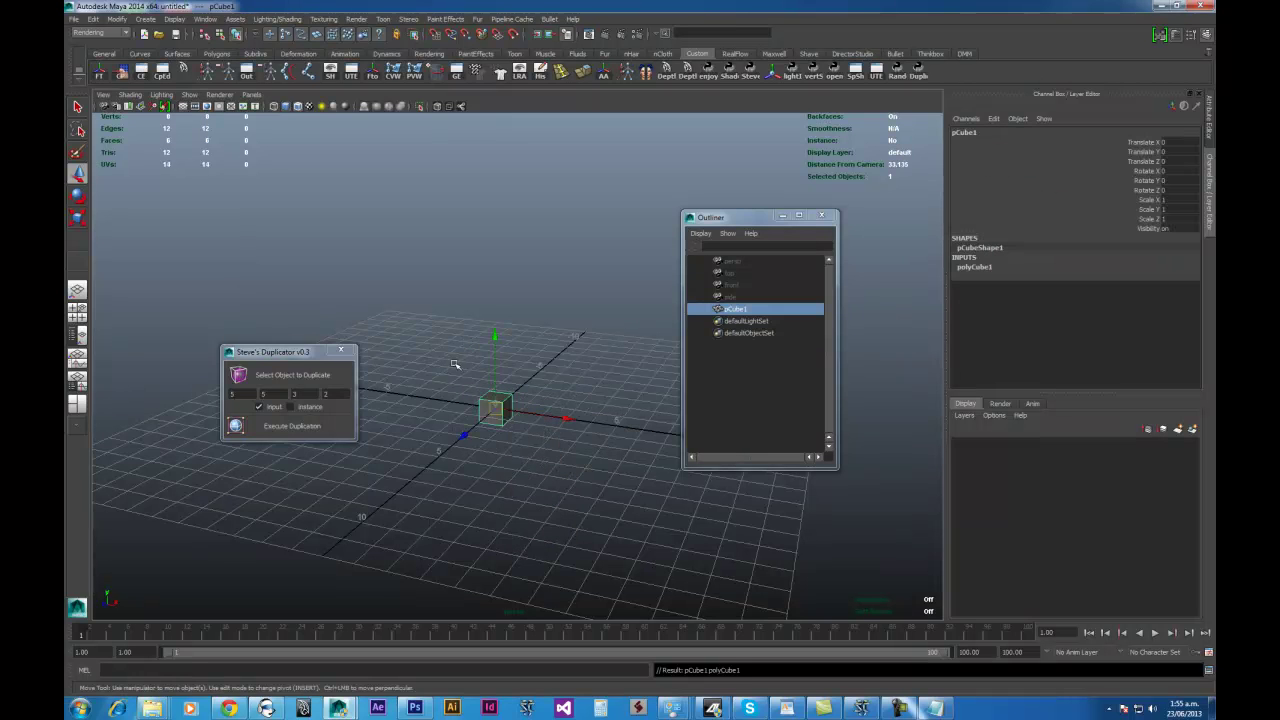
alt+right_drag(454, 365, 530, 491)
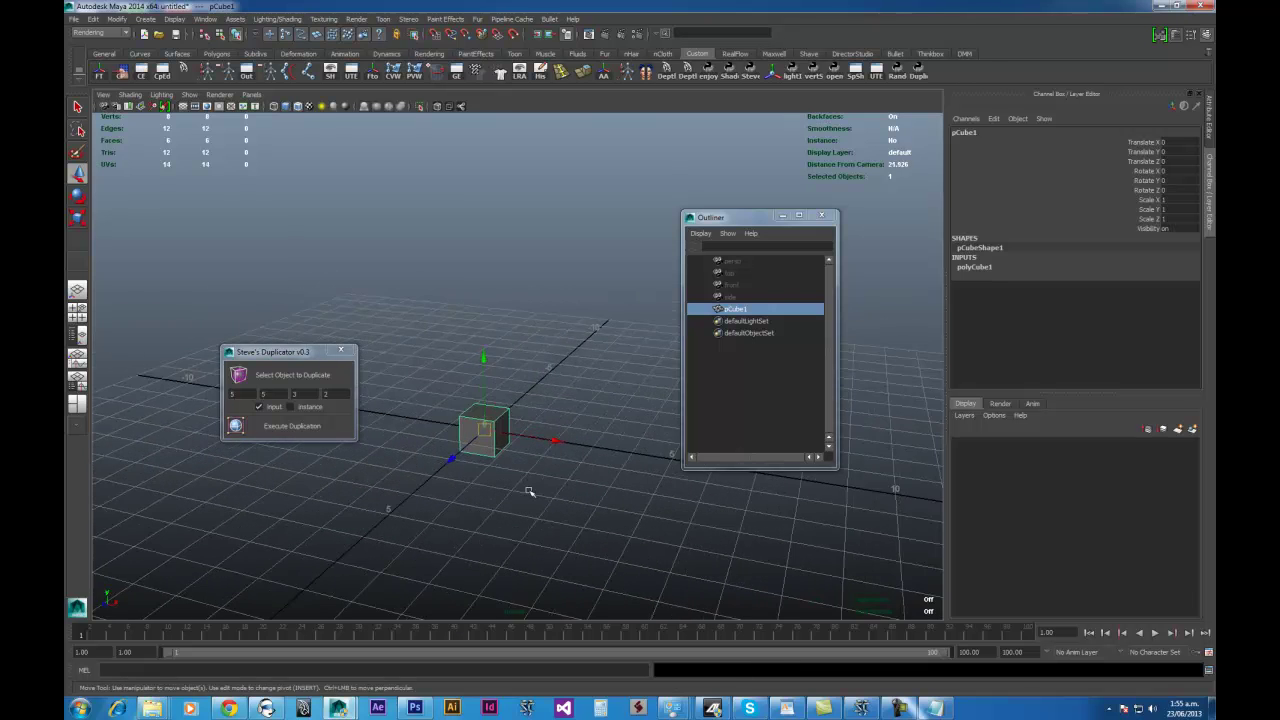
alt+drag(530, 492, 557, 471)
alt+right_drag(557, 471, 525, 449)
alt+drag(525, 449, 526, 451)
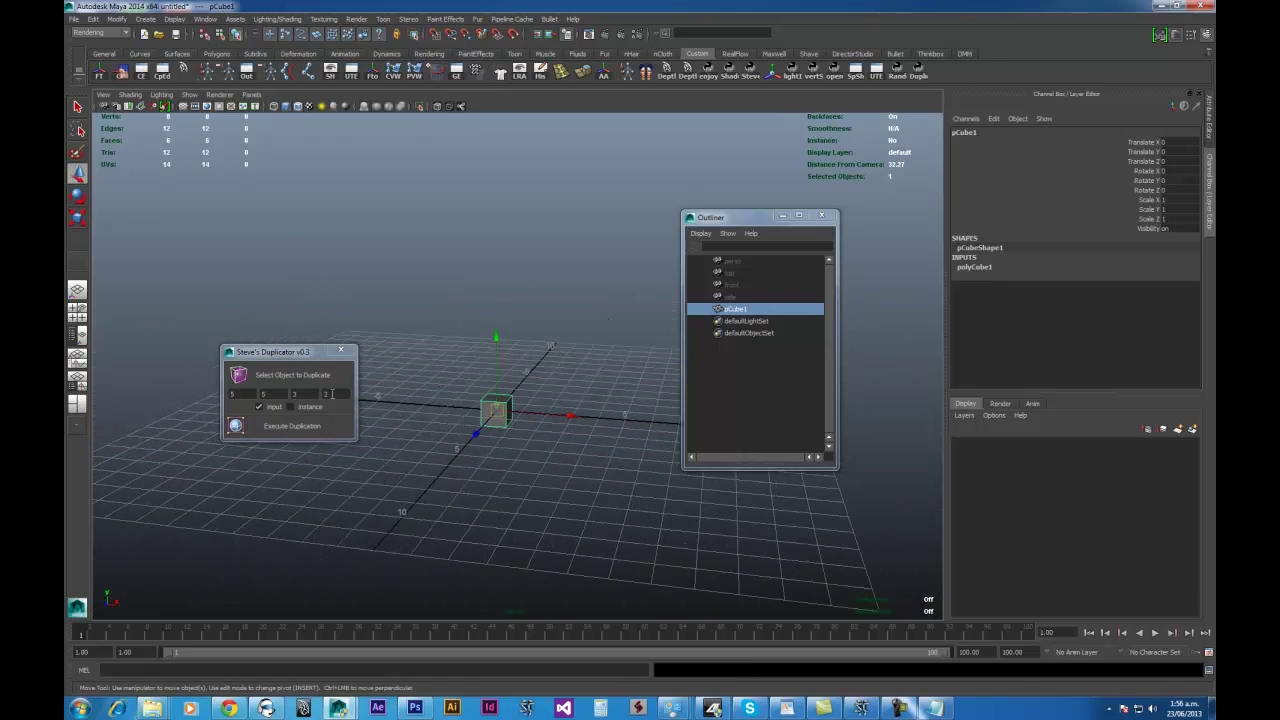
- Set the Duplicator's counts to 10, 1 and 15 and its spacing to 0.1, with input disabled and instance enabled
click(261, 407)
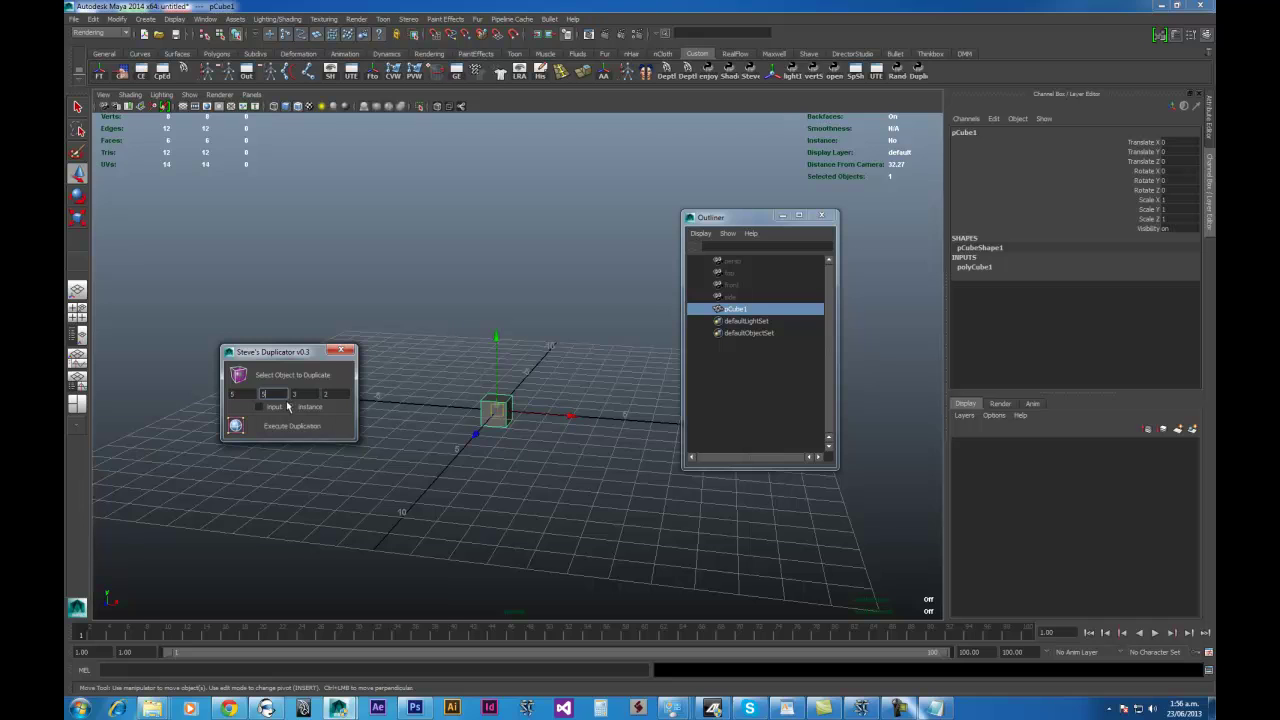
drag(243, 394, 163, 385)
key(Tab)
text(1)
key(Tab)
key(Tab)
key(Tab)
key(Tab)
key(Tab)
text(15)
key(Tab)
text(0.1)
key(Tab)
click(290, 407)
- Register the cube as the object to duplicate and execute the instanced duplication
click(293, 427)
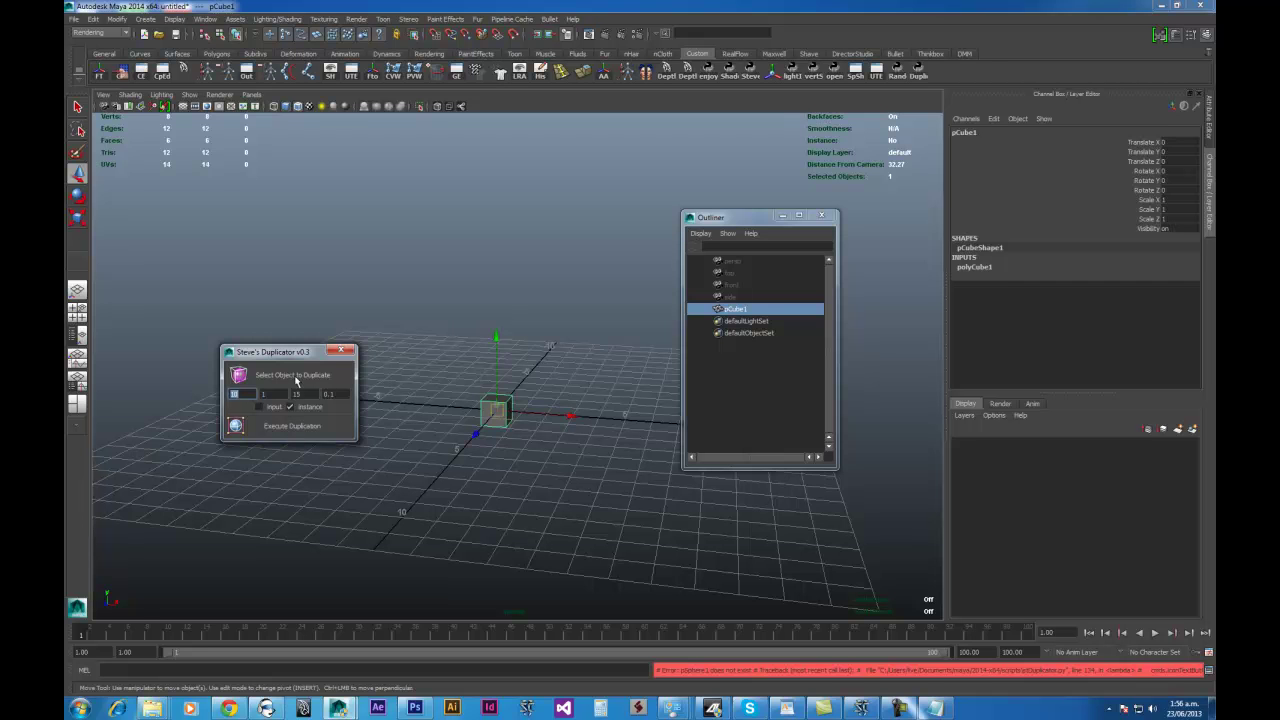
click(292, 426)
alt+drag(567, 488, 523, 385)
- Raise the original cube about 6.2 units above the instanced cubes and delete it
drag(501, 341, 541, 224)
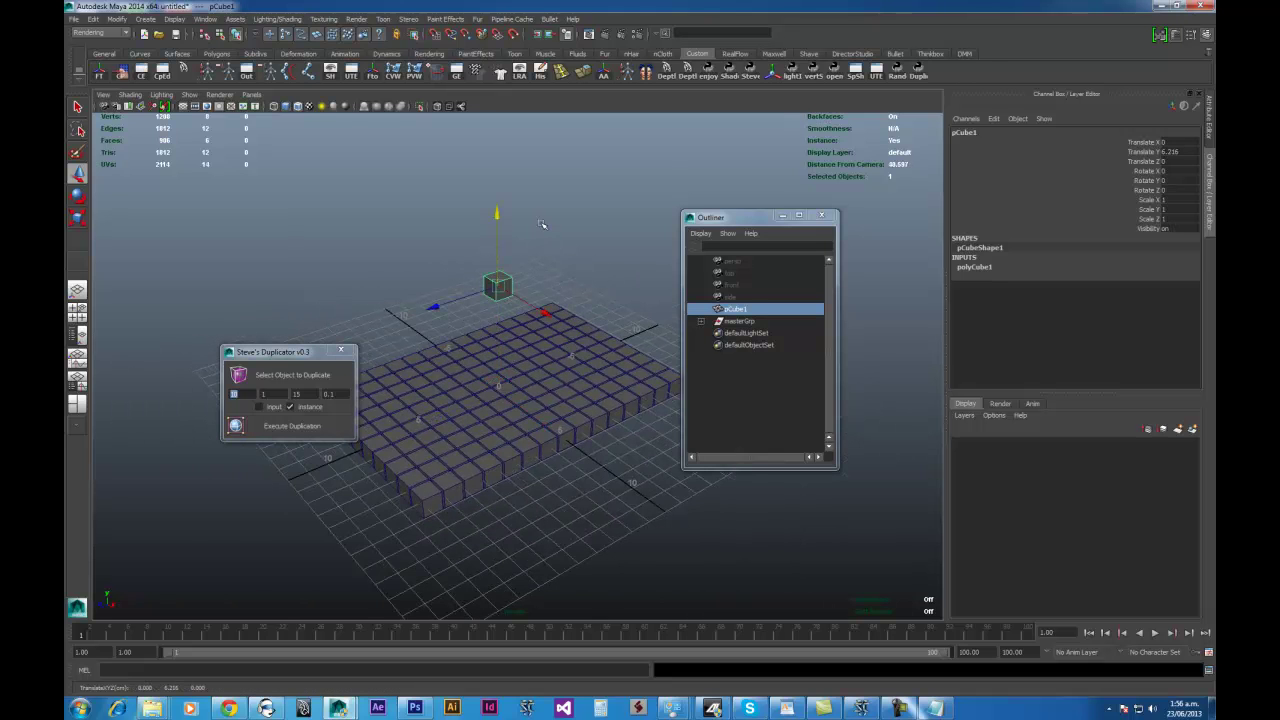
key(Delete)
alt+right_drag(452, 360, 506, 390)
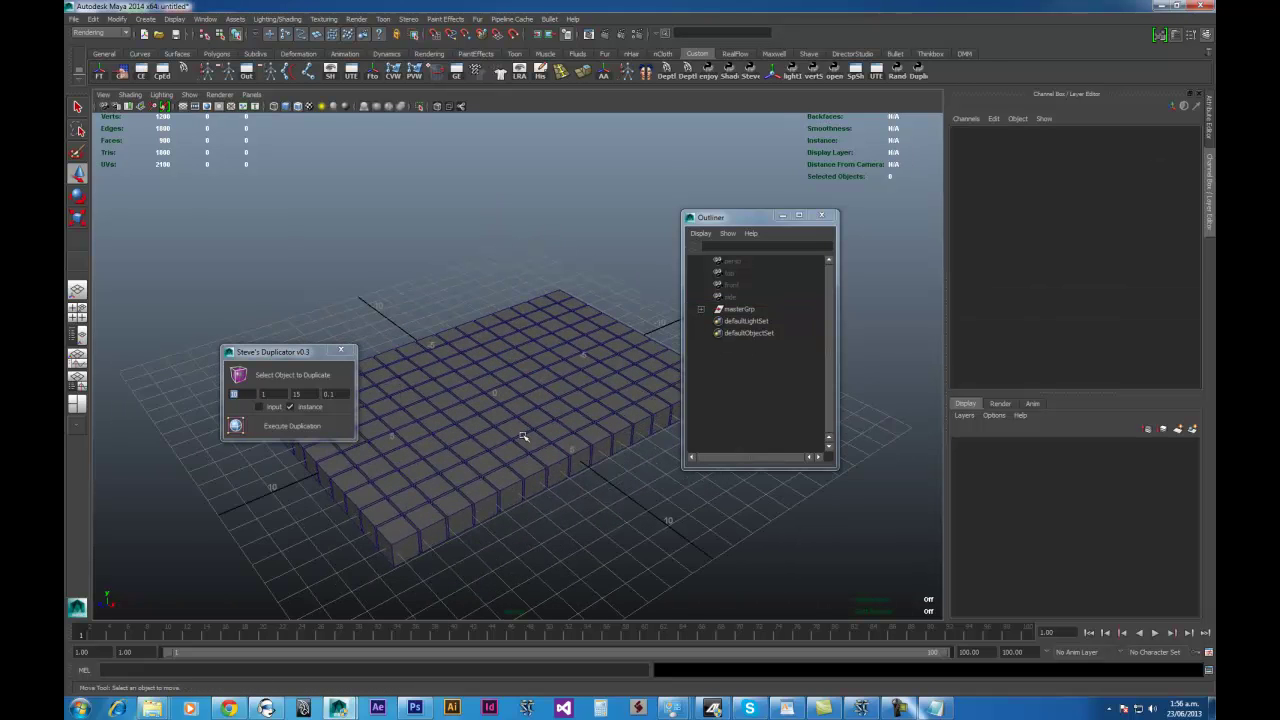
- Enter vertex editing on the cube at the far corner of the instanced slab and select its top corner vertex
alt+middle_drag(524, 436, 600, 400)
alt+right_drag(555, 402, 578, 420)
alt+middle_drag(578, 420, 549, 386)
click(547, 436)
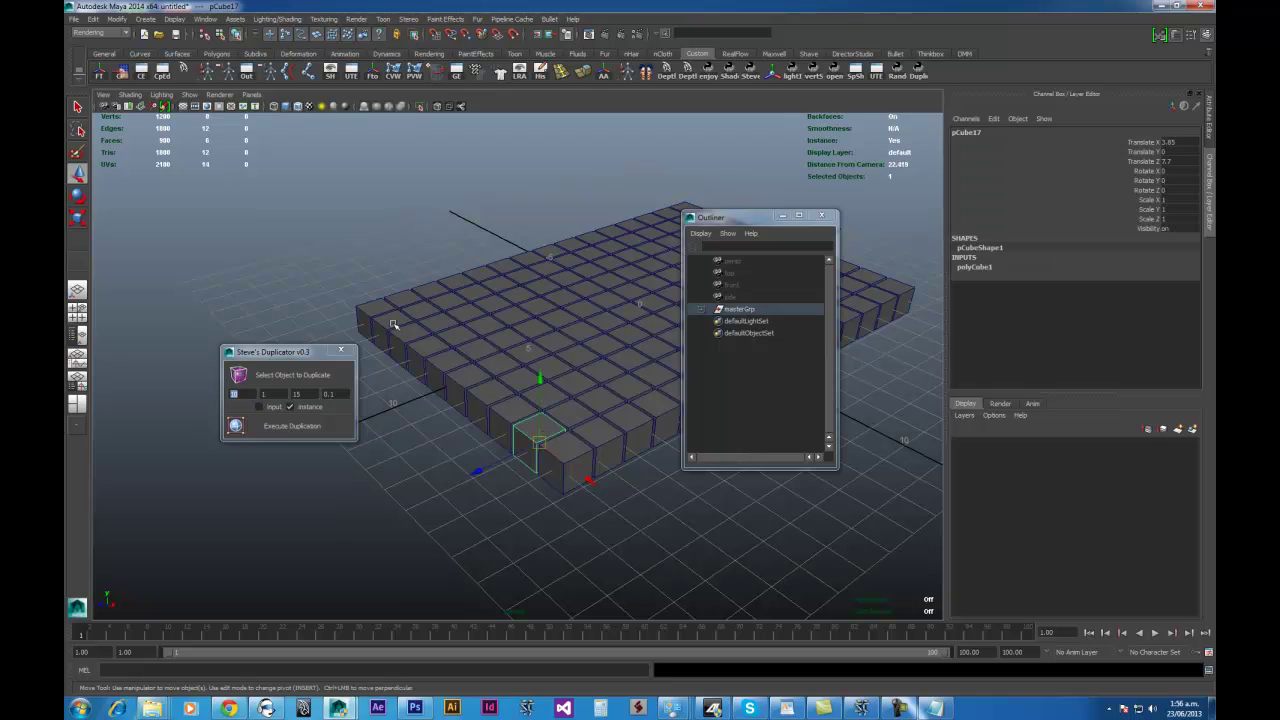
click(364, 306)
right_drag(364, 303, 329, 295)
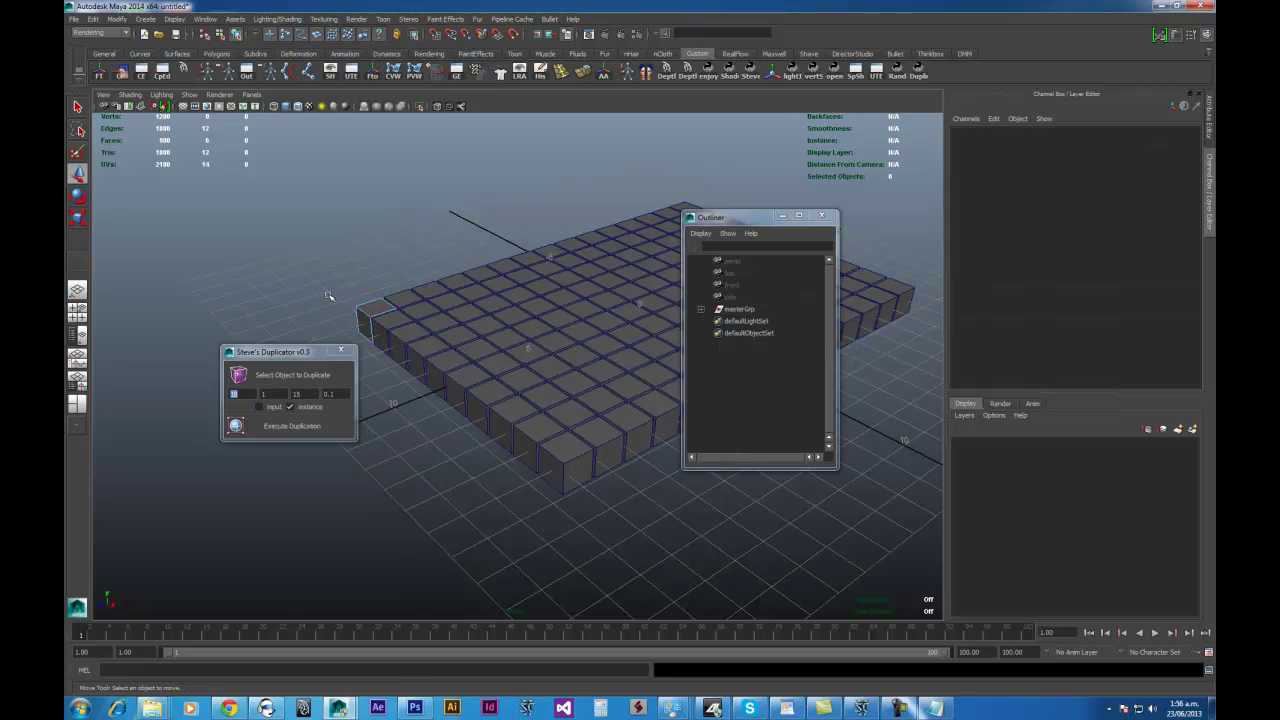
click(362, 307)
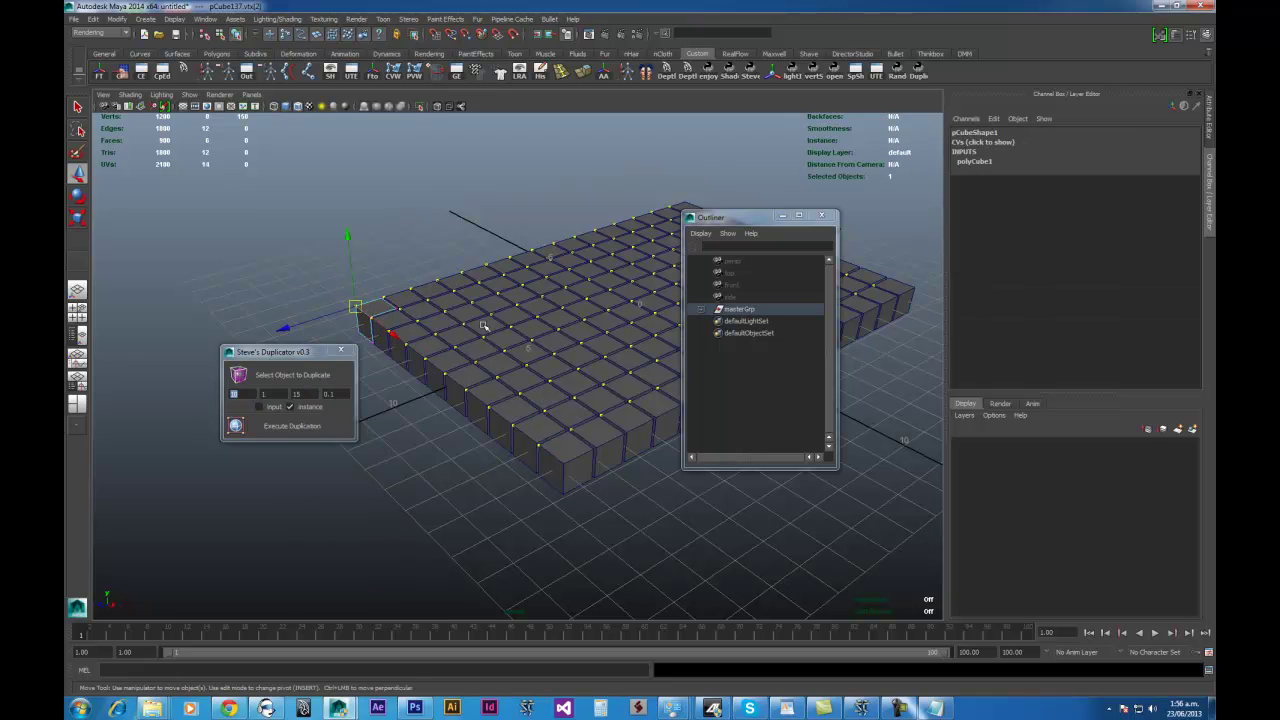
- Select the corner cube's two upper vertices on its outer edge and raise them to about 1.1 in Y
alt+drag(406, 328, 340, 358)
alt+drag(478, 402, 482, 311)
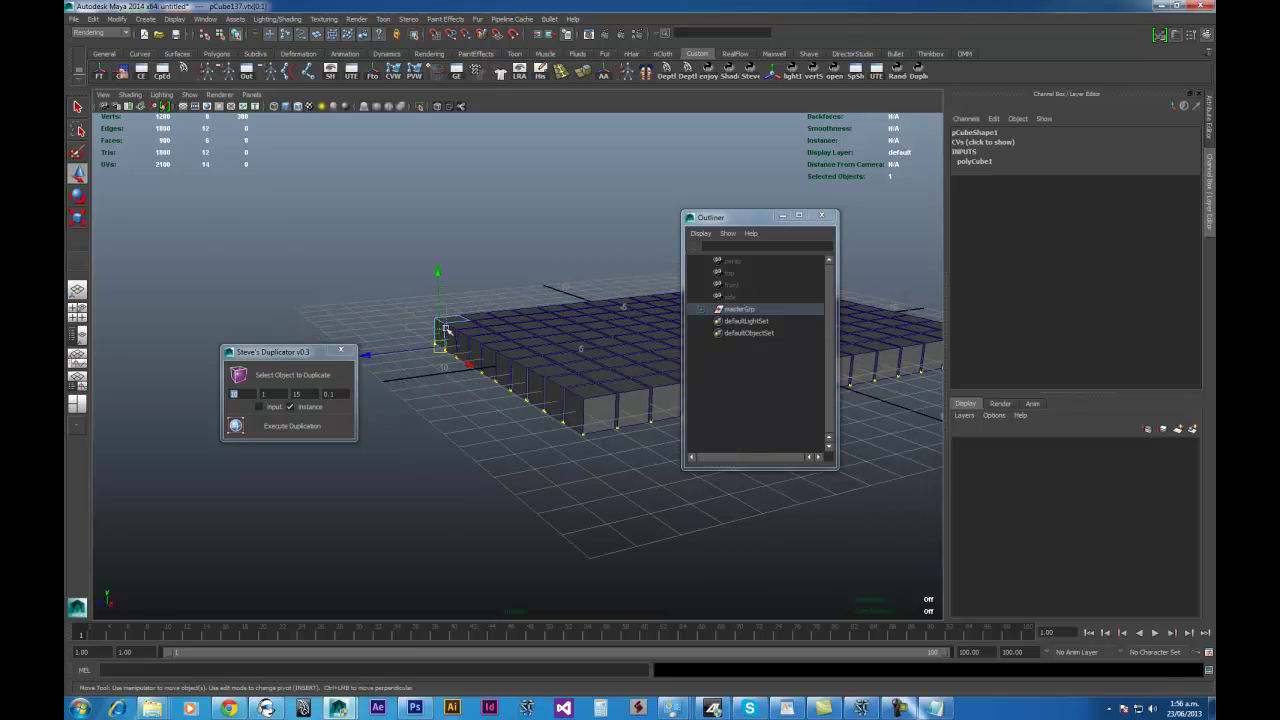
click(447, 330)
alt+drag(447, 330, 436, 243)
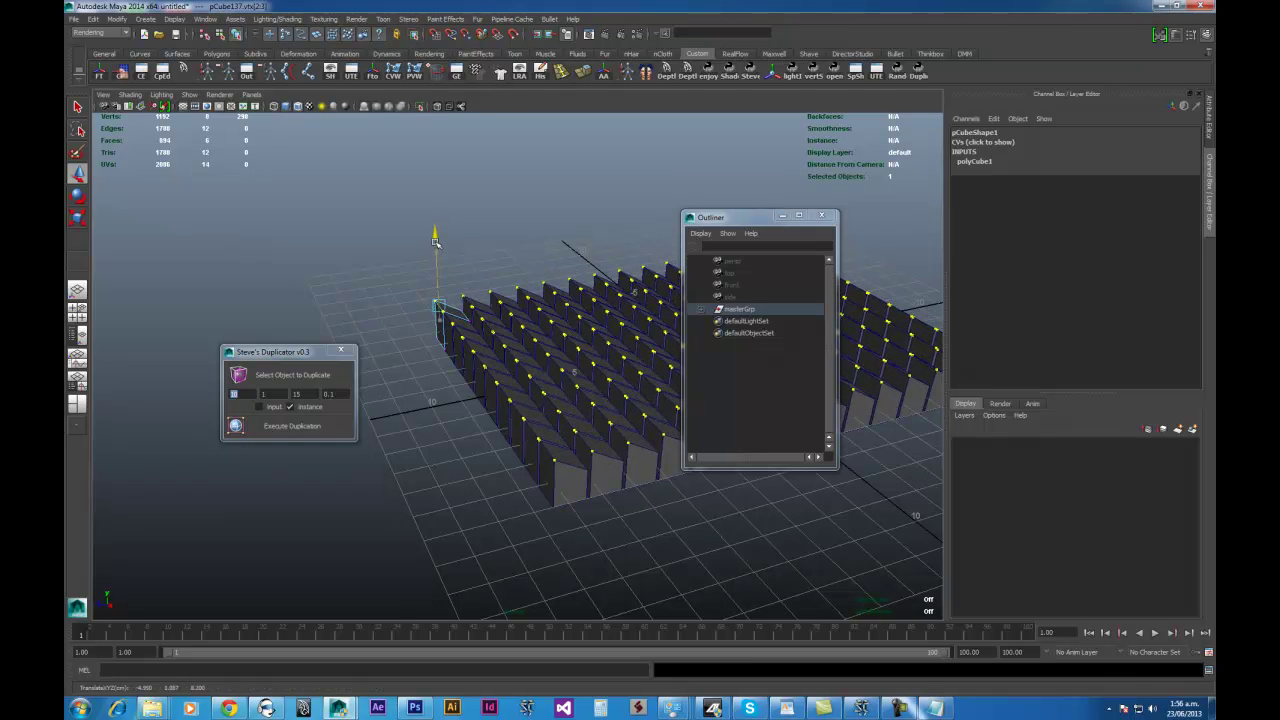
alt+drag(510, 315, 443, 277)
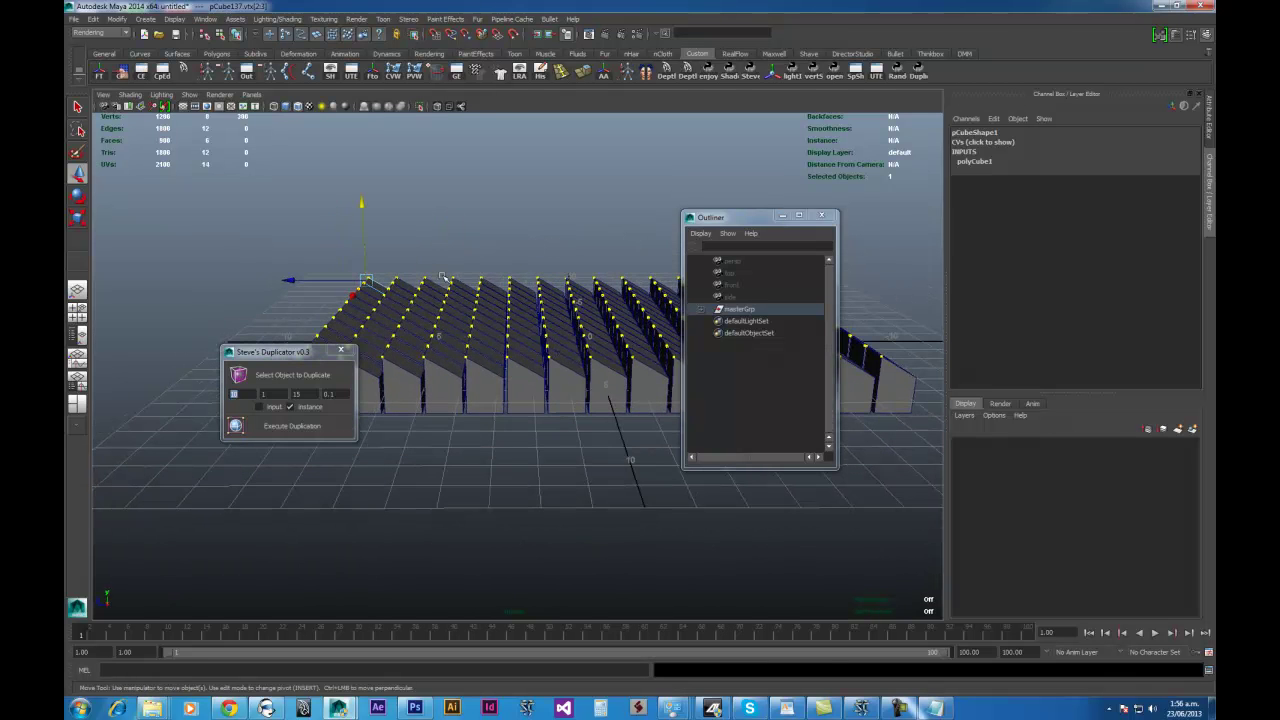
- Shift the raised vertices inward along Z and adjust their height to reshape all the instanced cubes
drag(302, 271, 317, 271)
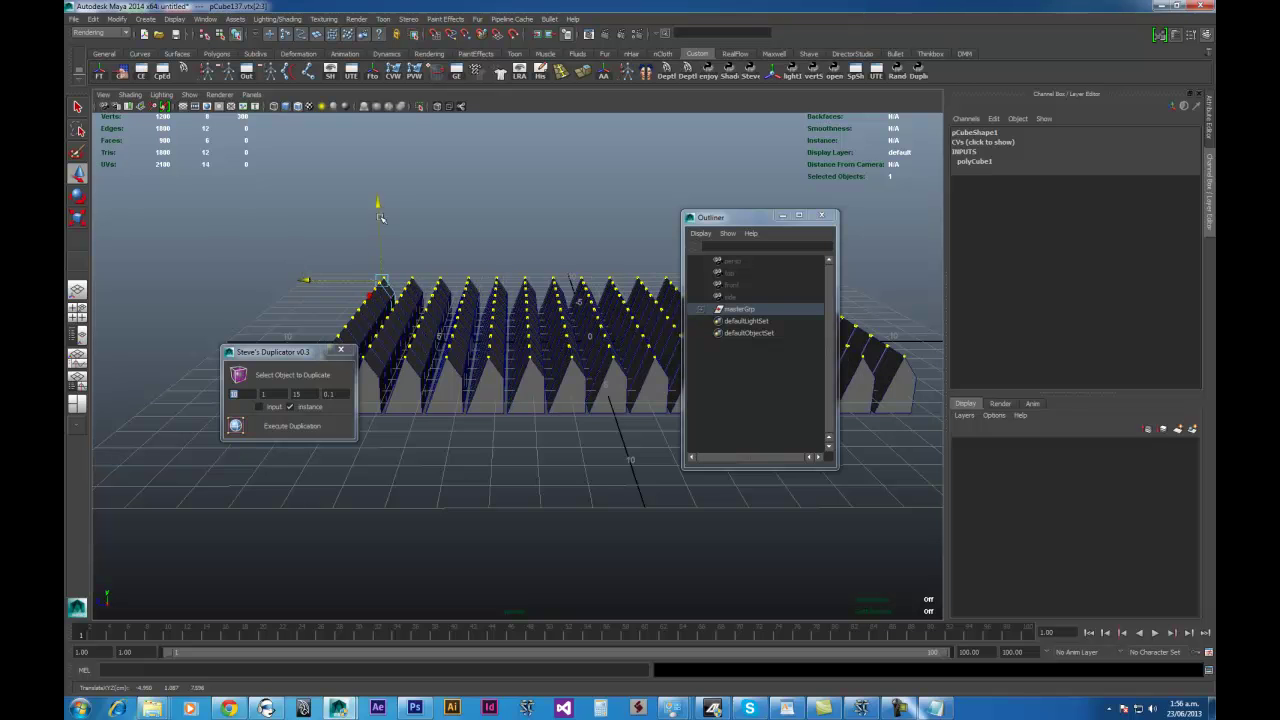
alt+drag(375, 205, 428, 235)
mouse_move(385, 290)
mouse_down()
mouse_move(325, 282)
mouse_move(382, 275)
mouse_up()
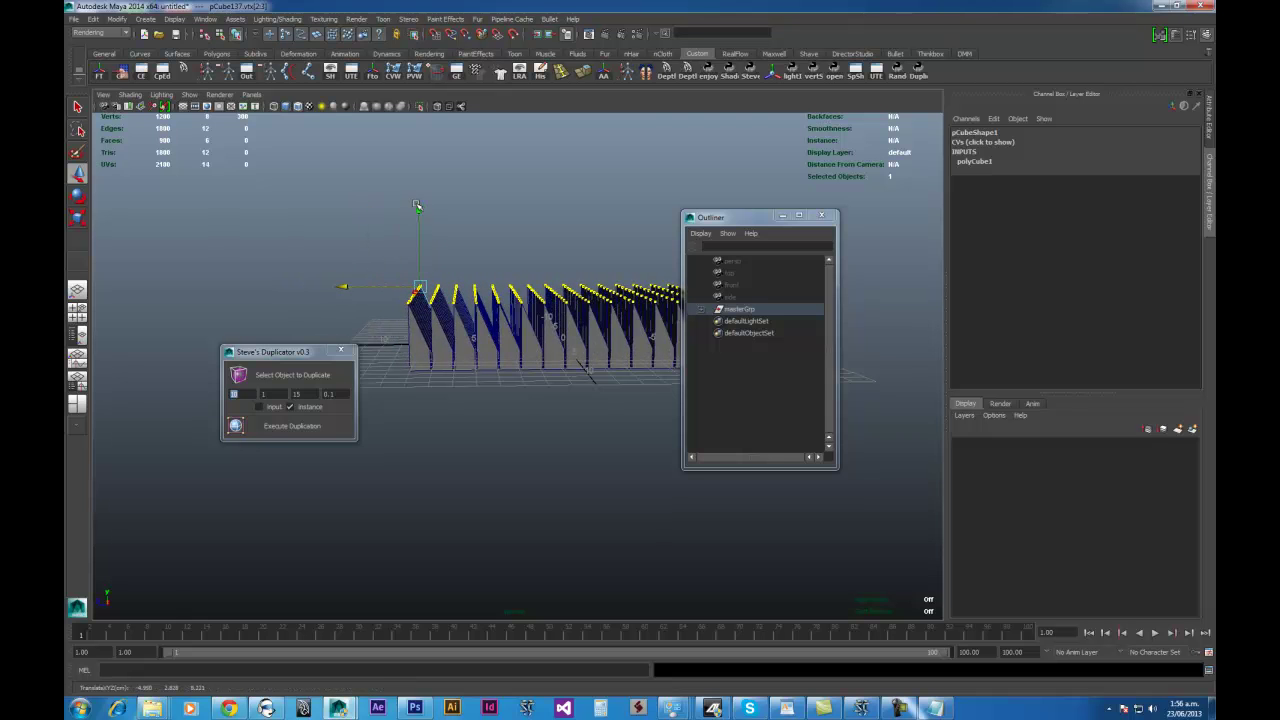
drag(418, 207, 421, 230)
alt+right_drag(412, 248, 483, 318)
alt+drag(484, 320, 595, 495)
alt+right_drag(595, 495, 493, 438)
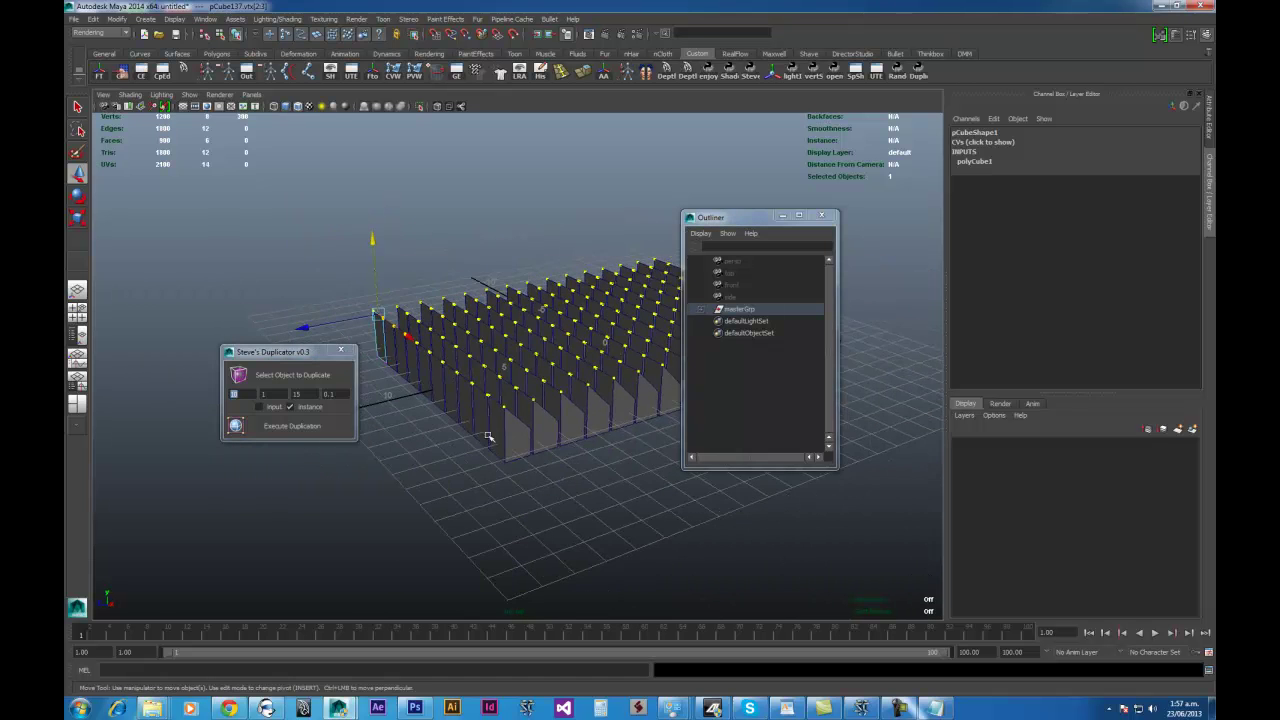
alt+drag(493, 438, 541, 444)
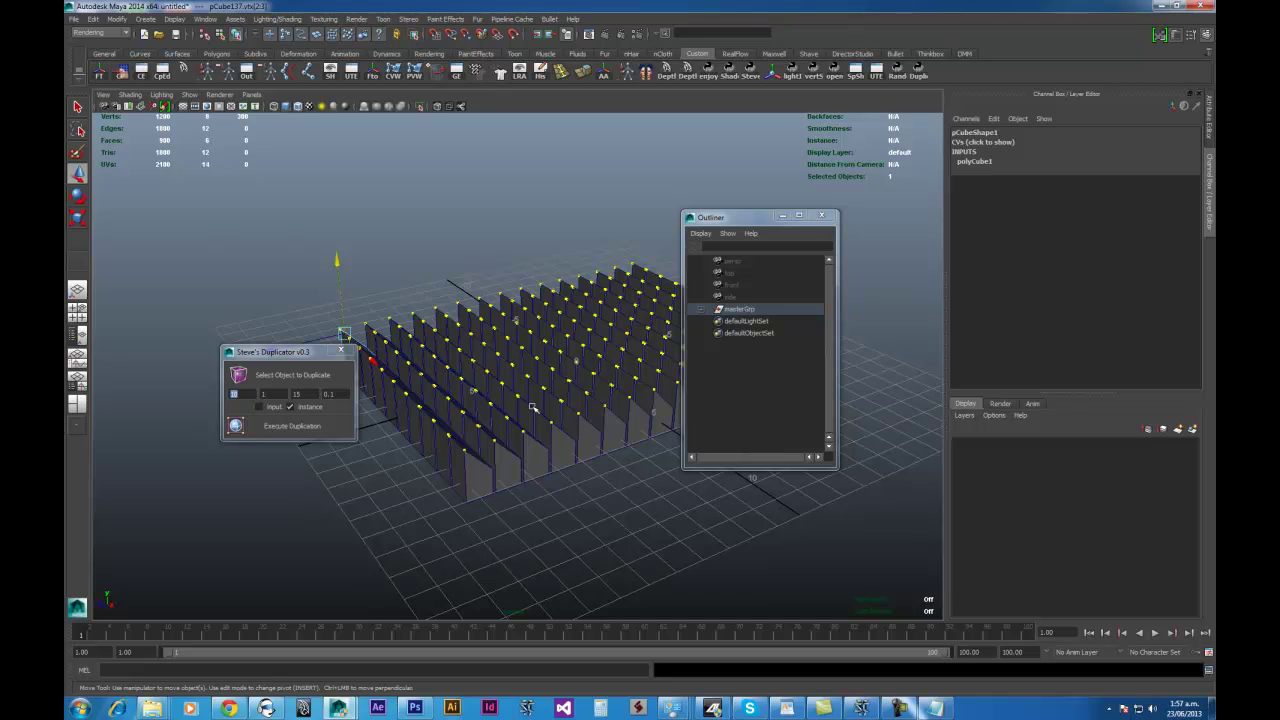
- Expand masterGrp and inspect the shape node used by pCube2, pCube3 and pCube4
click(704, 309)
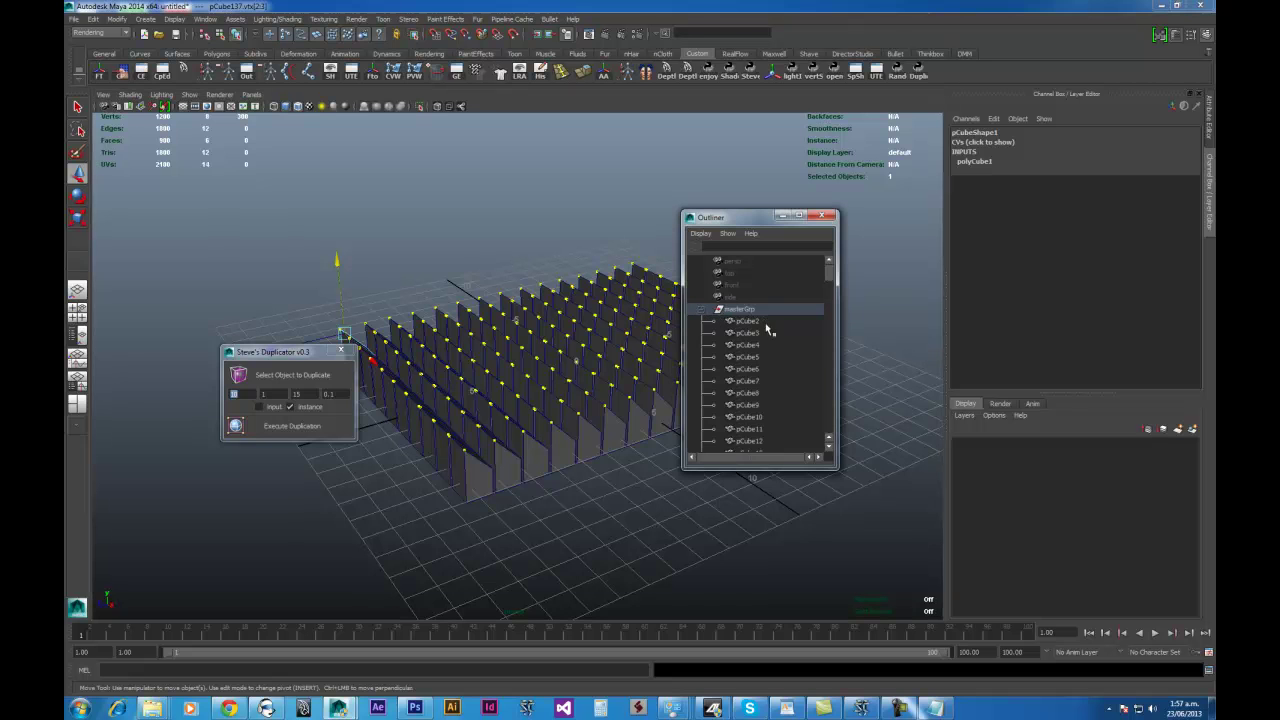
click(748, 322)
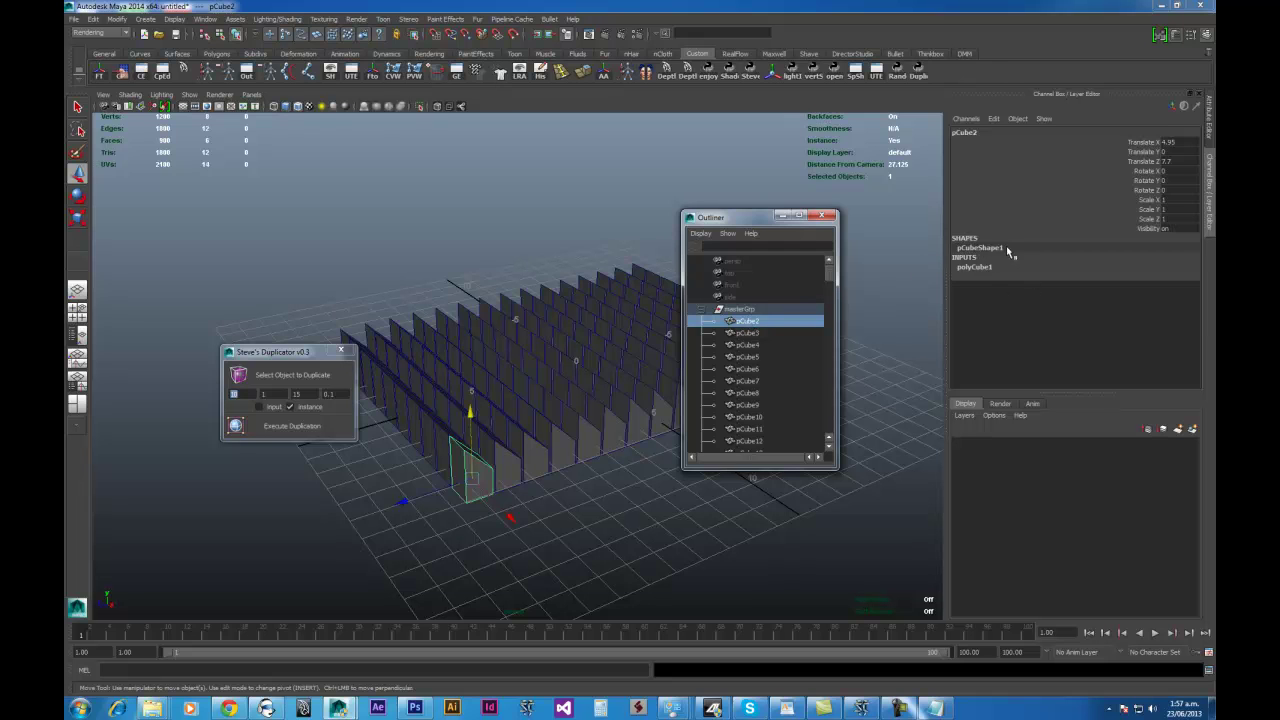
click(747, 334)
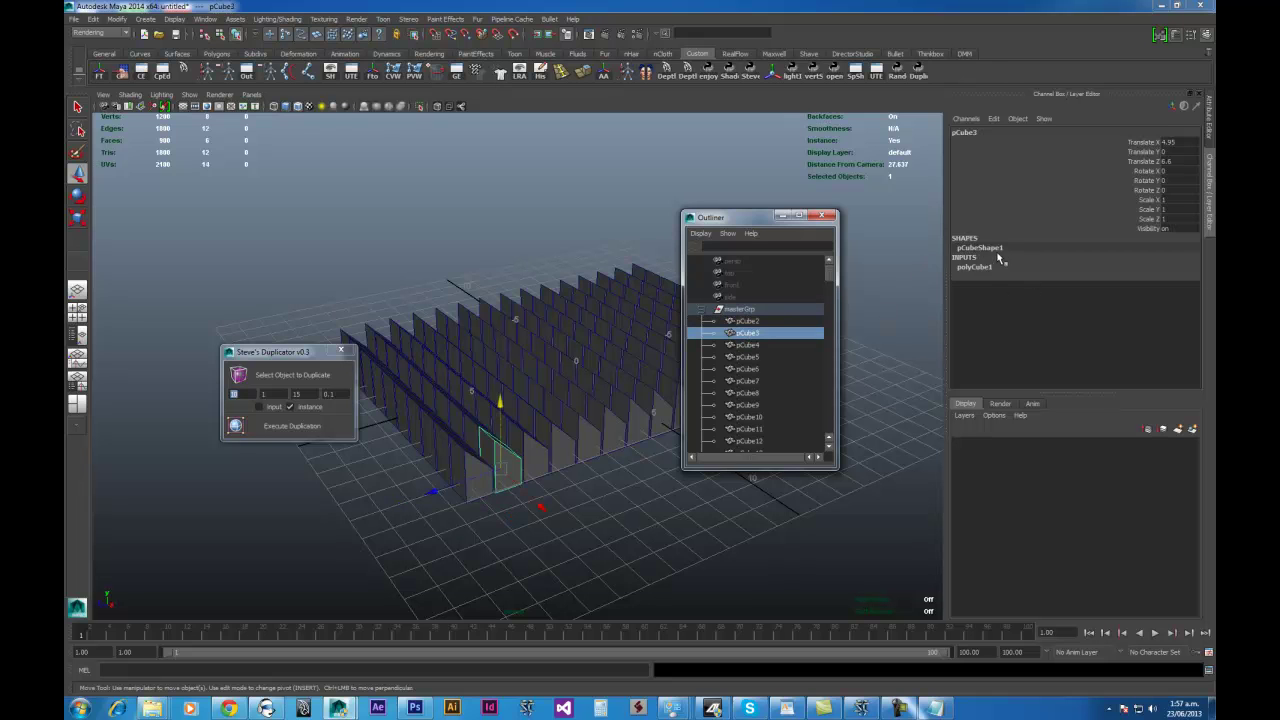
click(737, 345)
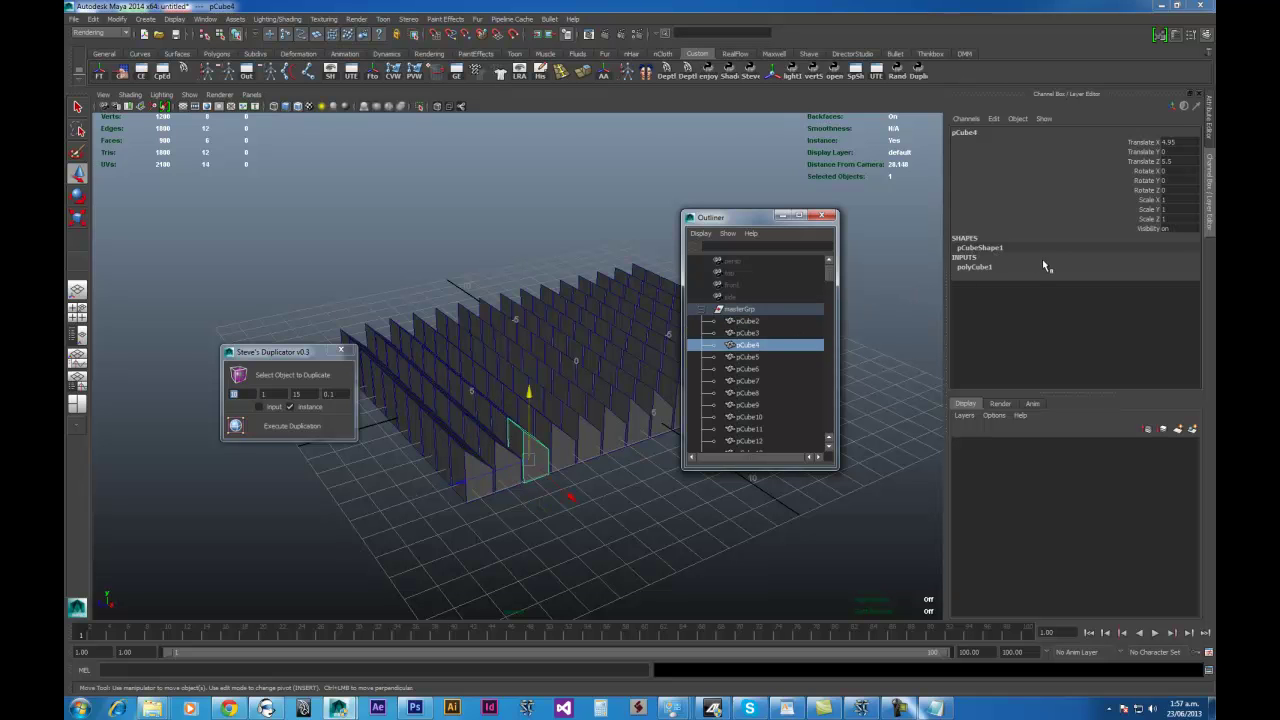
- Select the parent masterGrp and delete it together with all its cubes
key(Up)
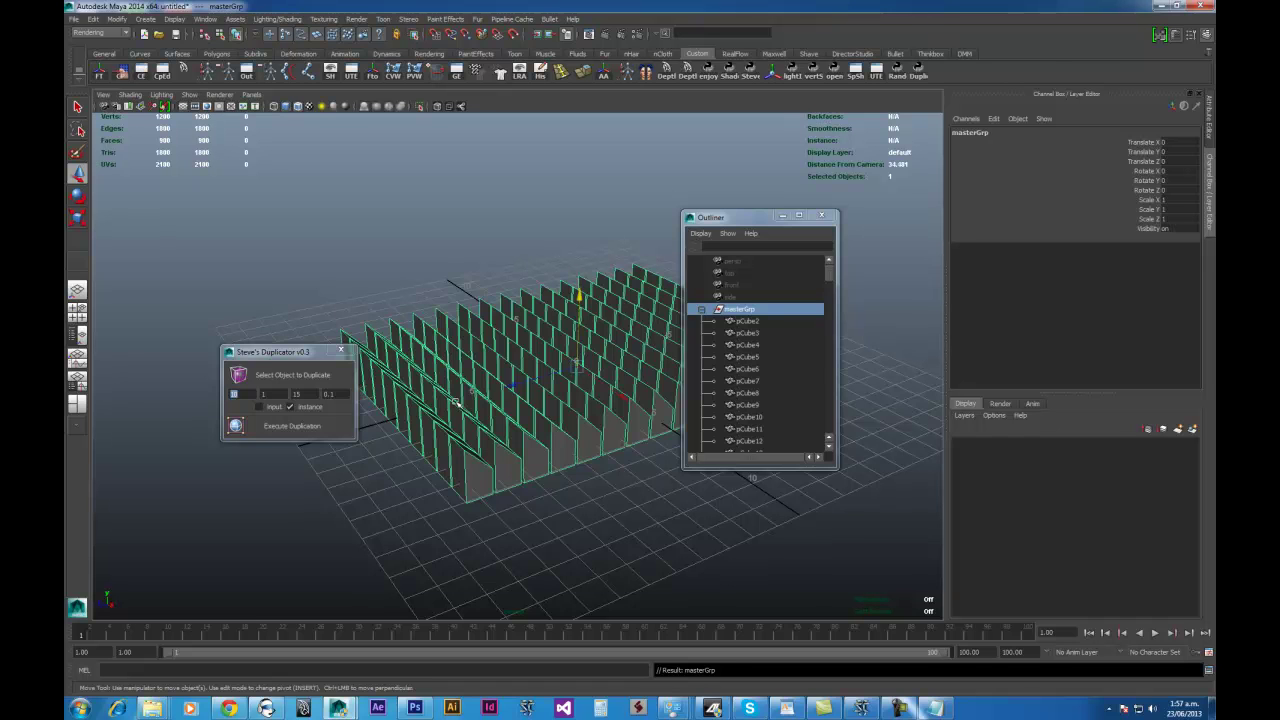
key(Delete)
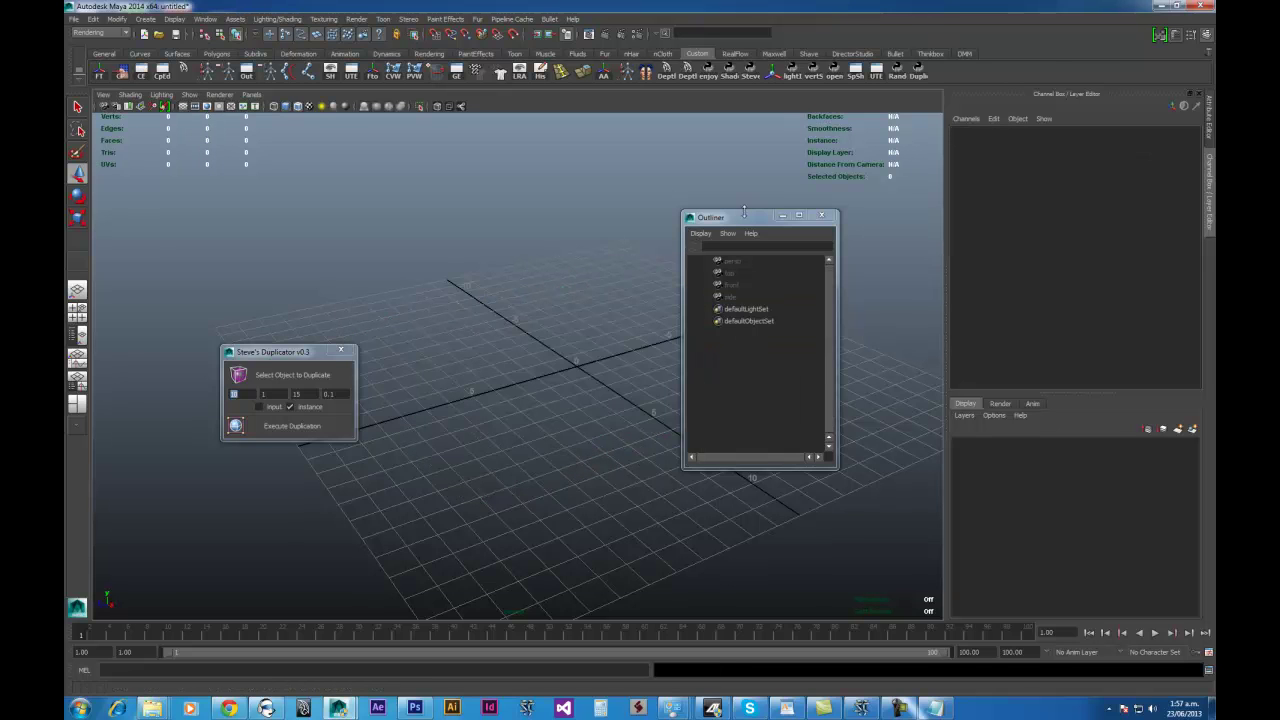
- Move the Outliner clear of the grid, then open Steve's Attribute Randomiser and place it above the Duplicator window
drag(745, 217, 979, 230)
click(604, 316)
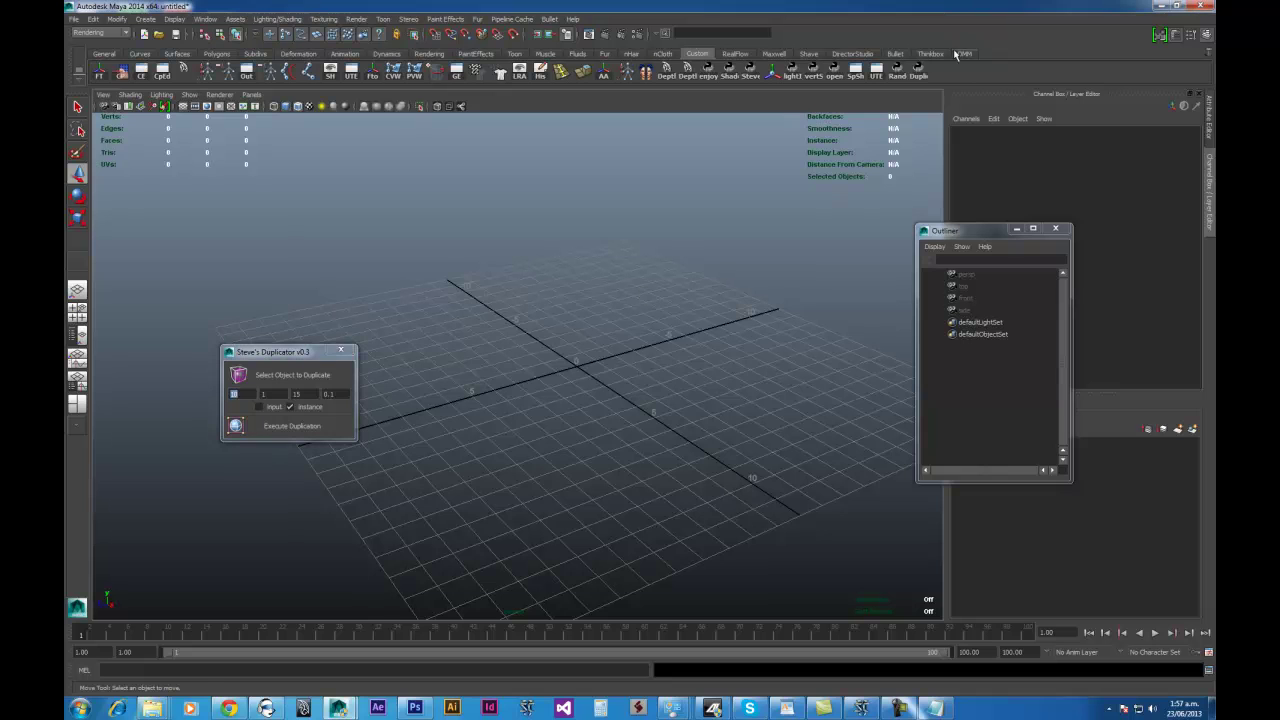
click(897, 69)
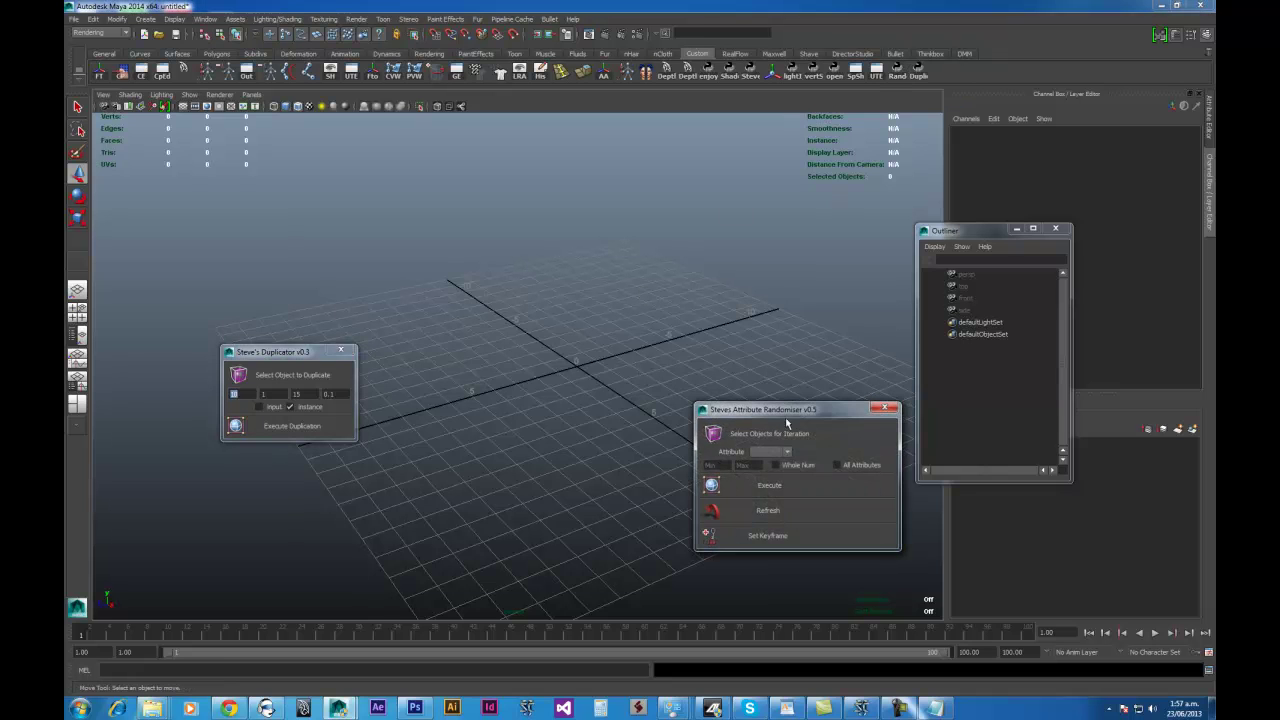
drag(797, 410, 200, 127)
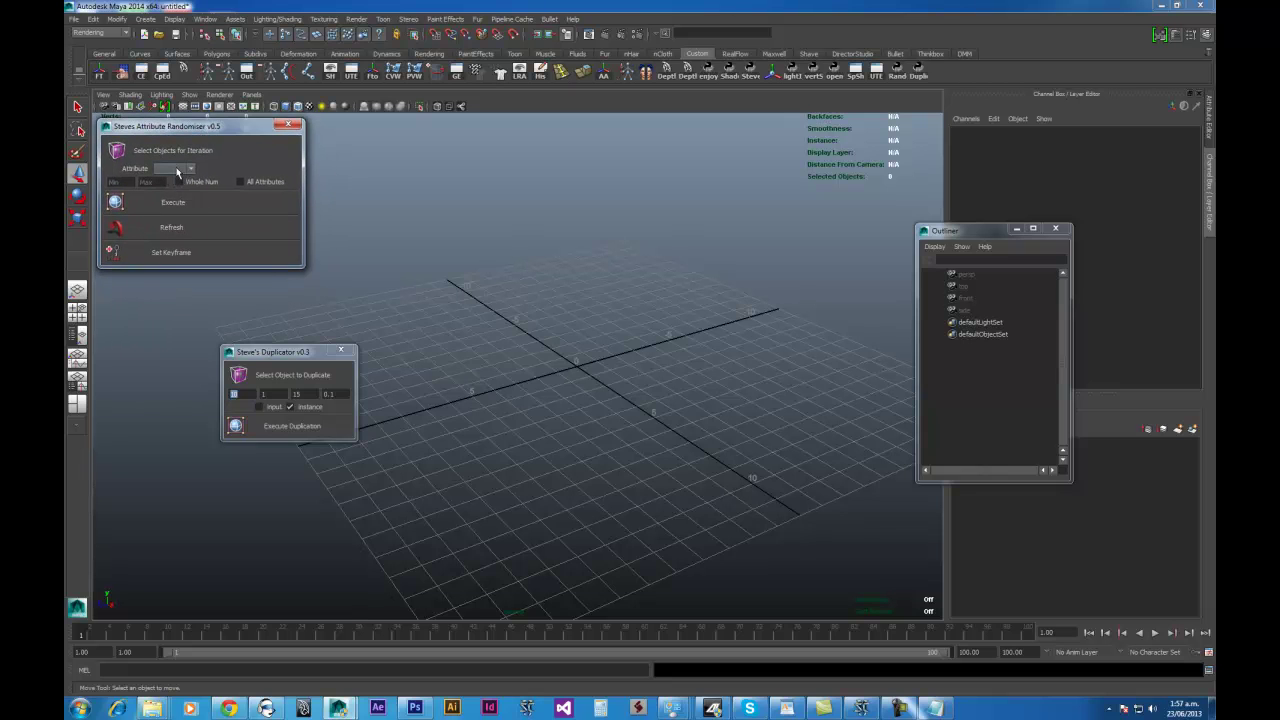
- Create a polygon cube at the grid's centre and duplicate it as instances with counts 10, 1, 15 and spacing 0.1
shift+right_drag(588, 360, 588, 393)
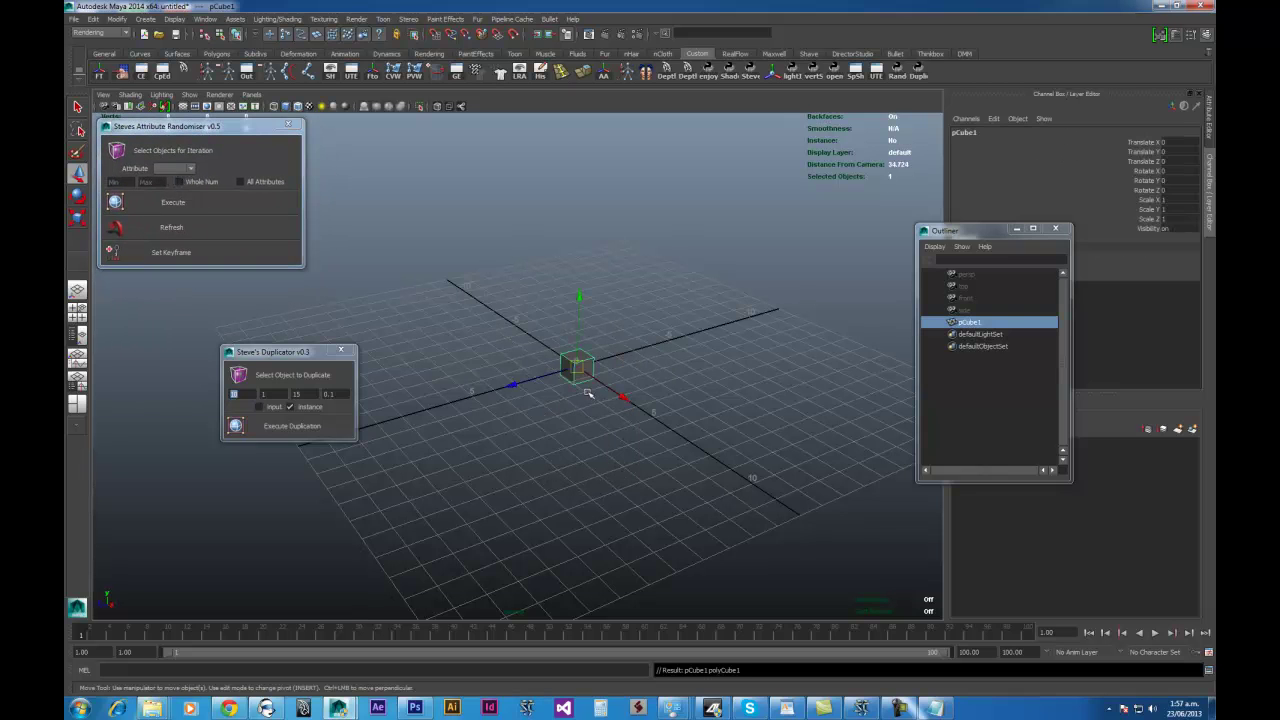
click(292, 428)
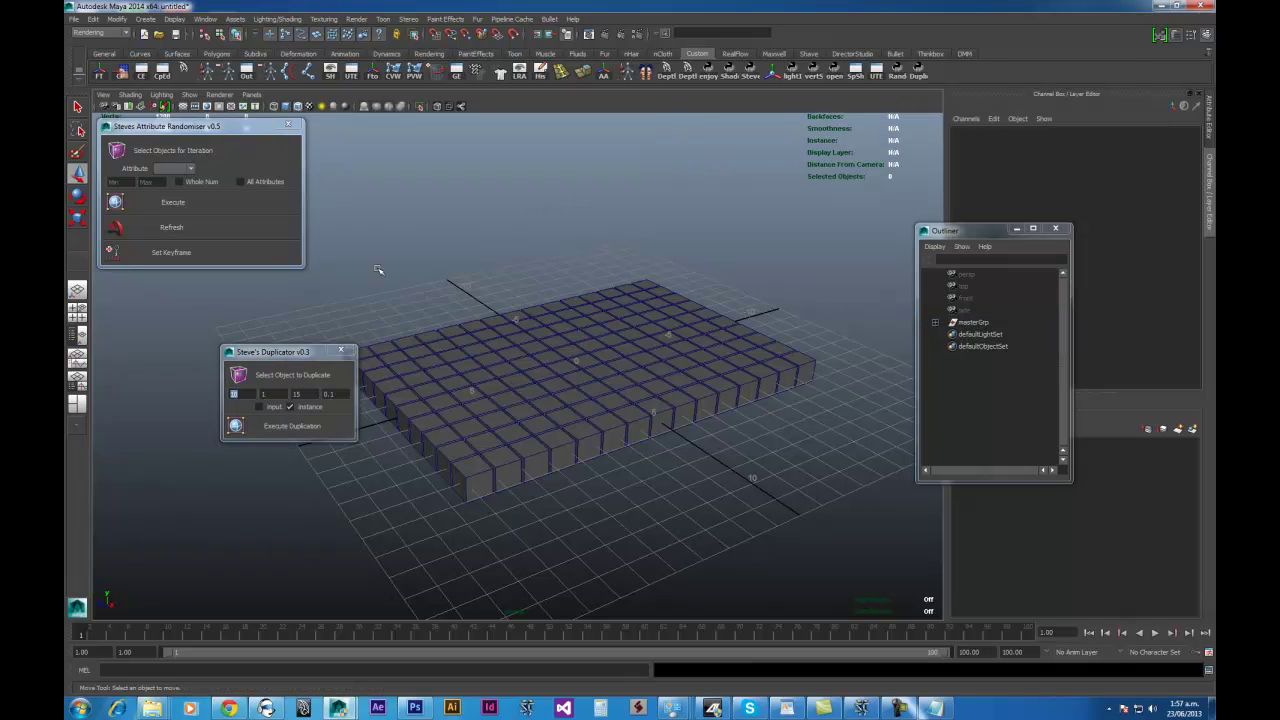
- Select all the duplicated cubes, refresh the Randomiser's attribute list and choose translateY
click(537, 364)
alt+right_drag(757, 423, 449, 289)
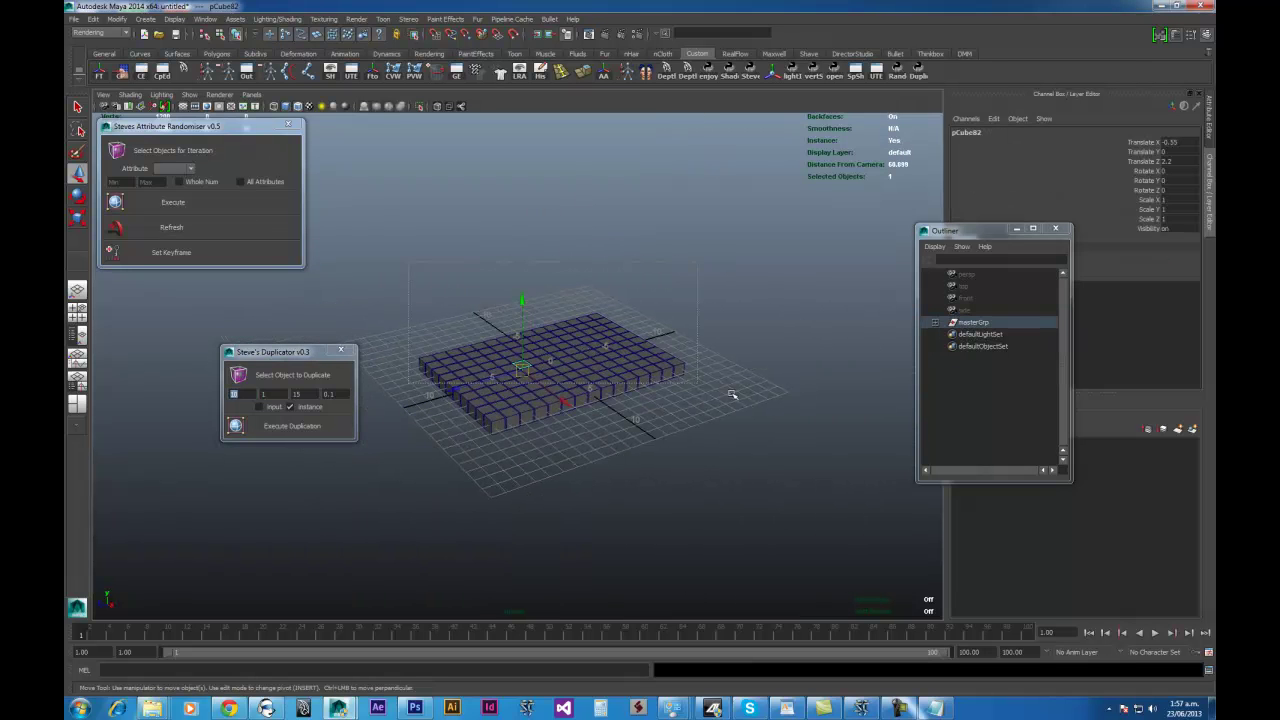
drag(731, 393, 763, 539)
click(183, 171)
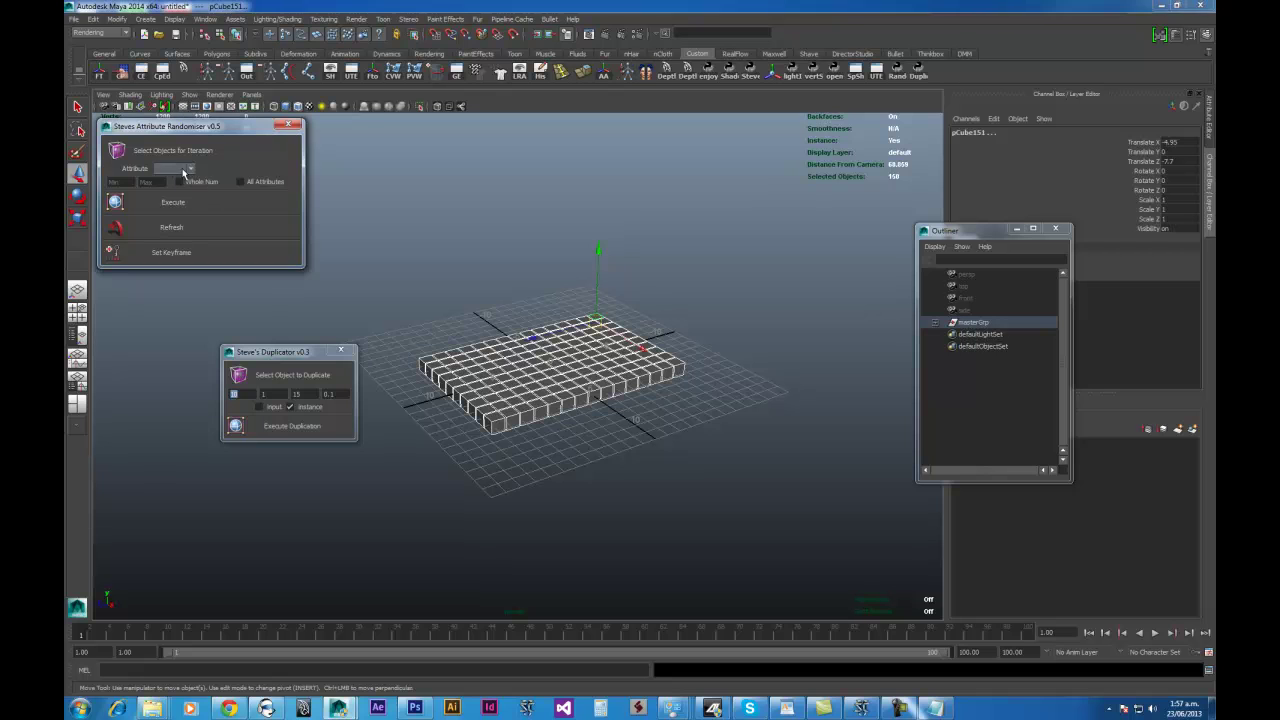
click(176, 228)
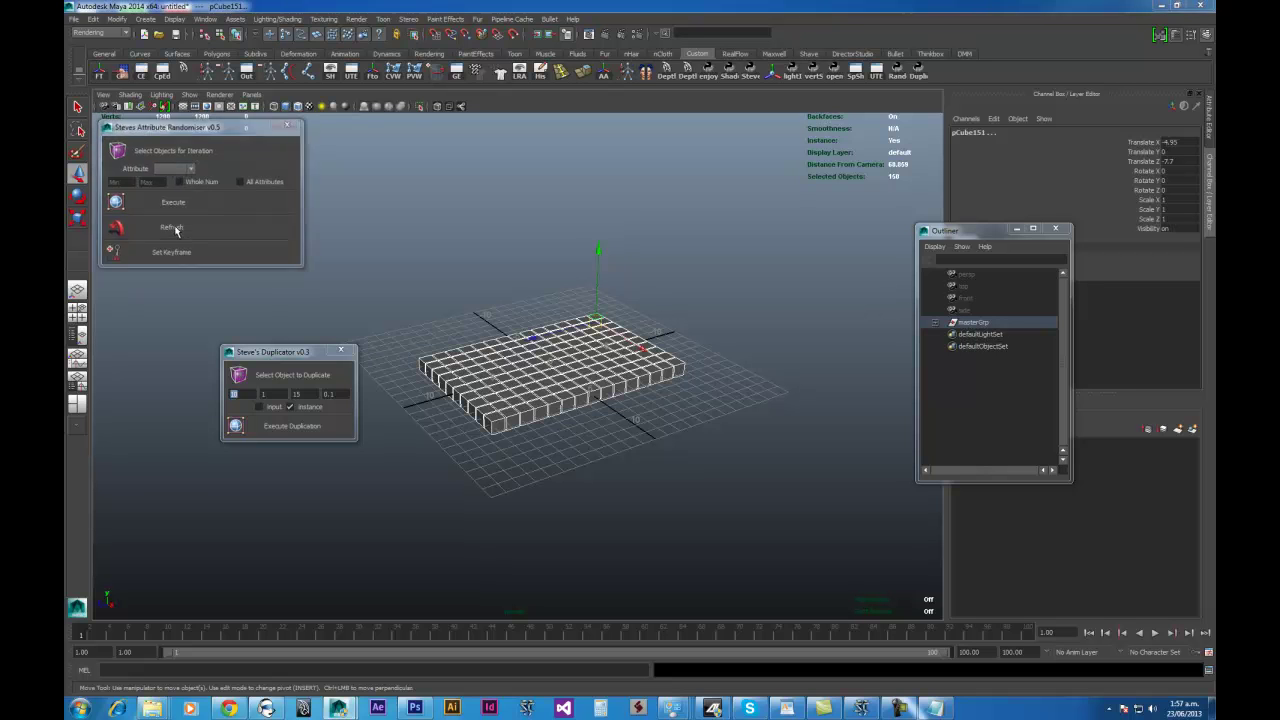
click(178, 168)
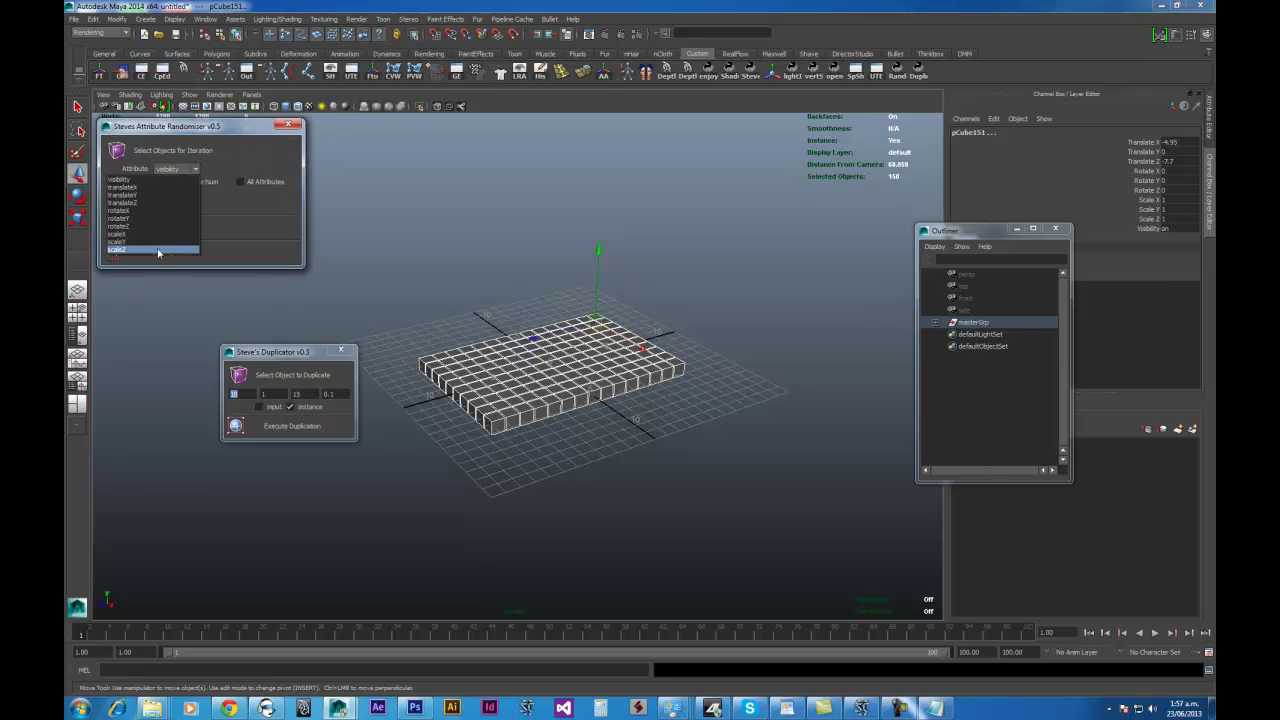
click(145, 195)
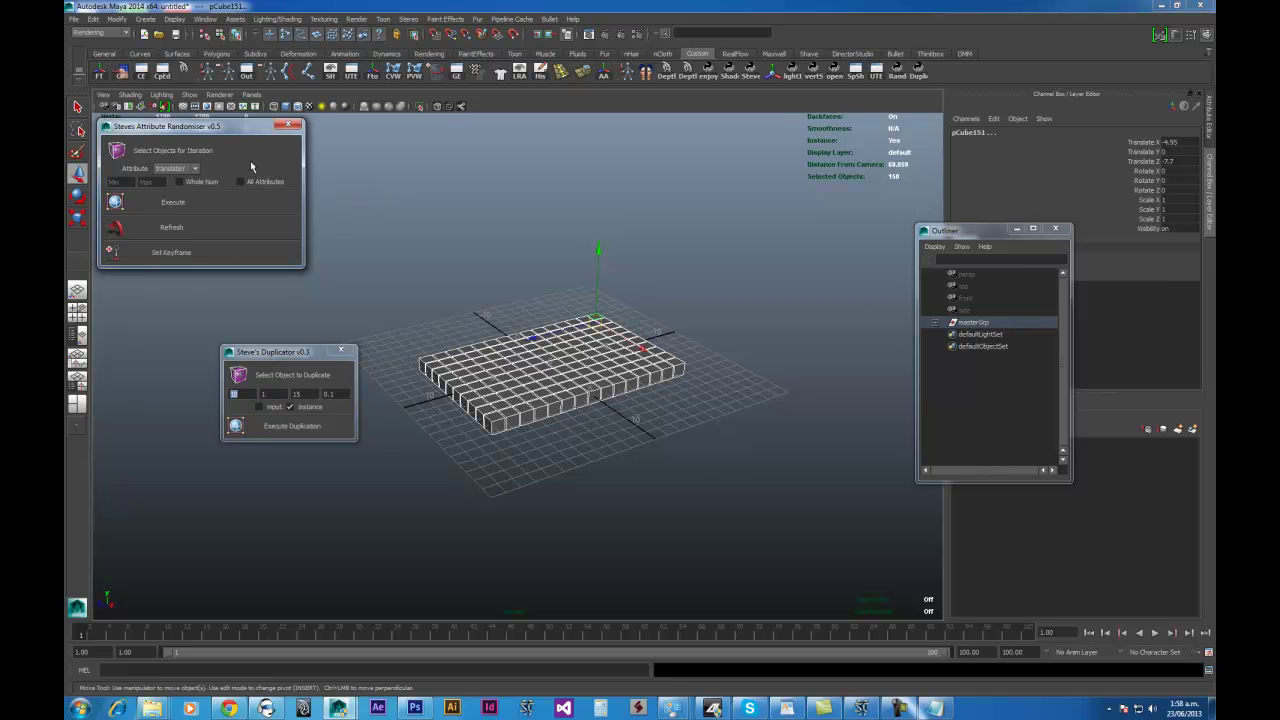
- Set the translateY range to a minimum of 5 and a maximum of 20 and execute the randomisation
click(121, 182)
text(5)
key(Tab)
key(Tab)
key(Tab)
key(Tab)
click(187, 205)
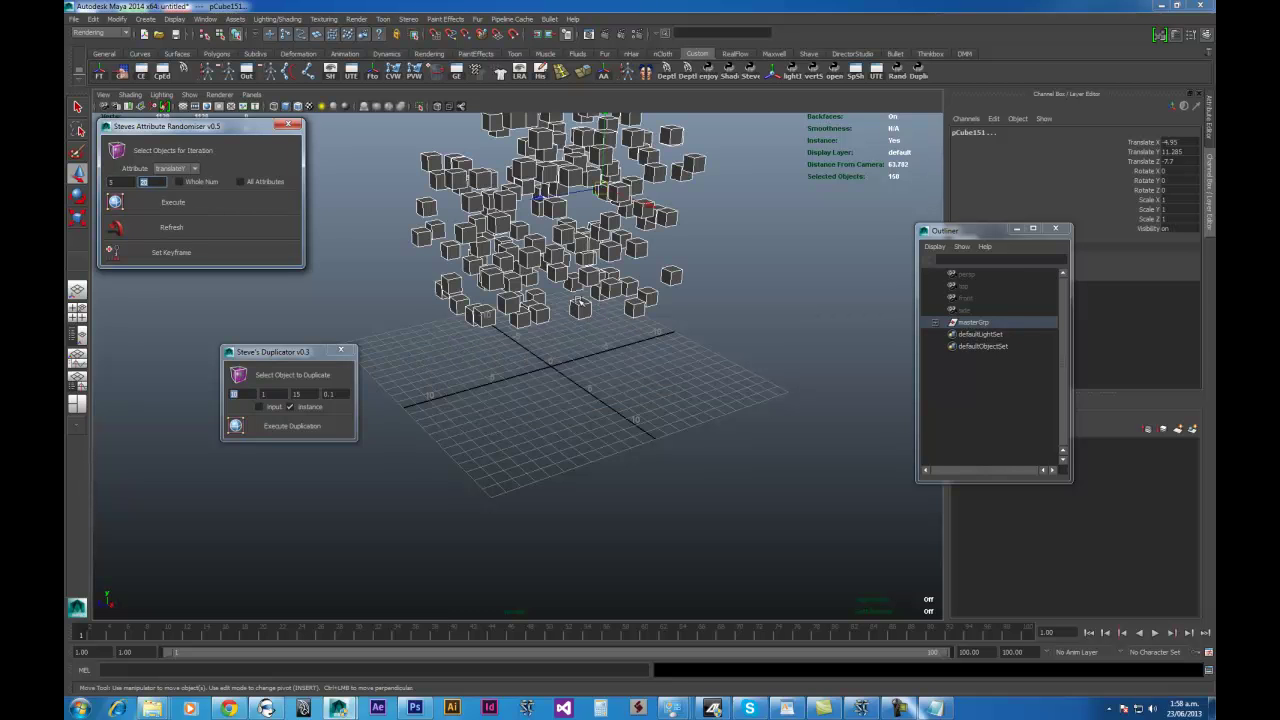
scroll(580, 302, down, 3)
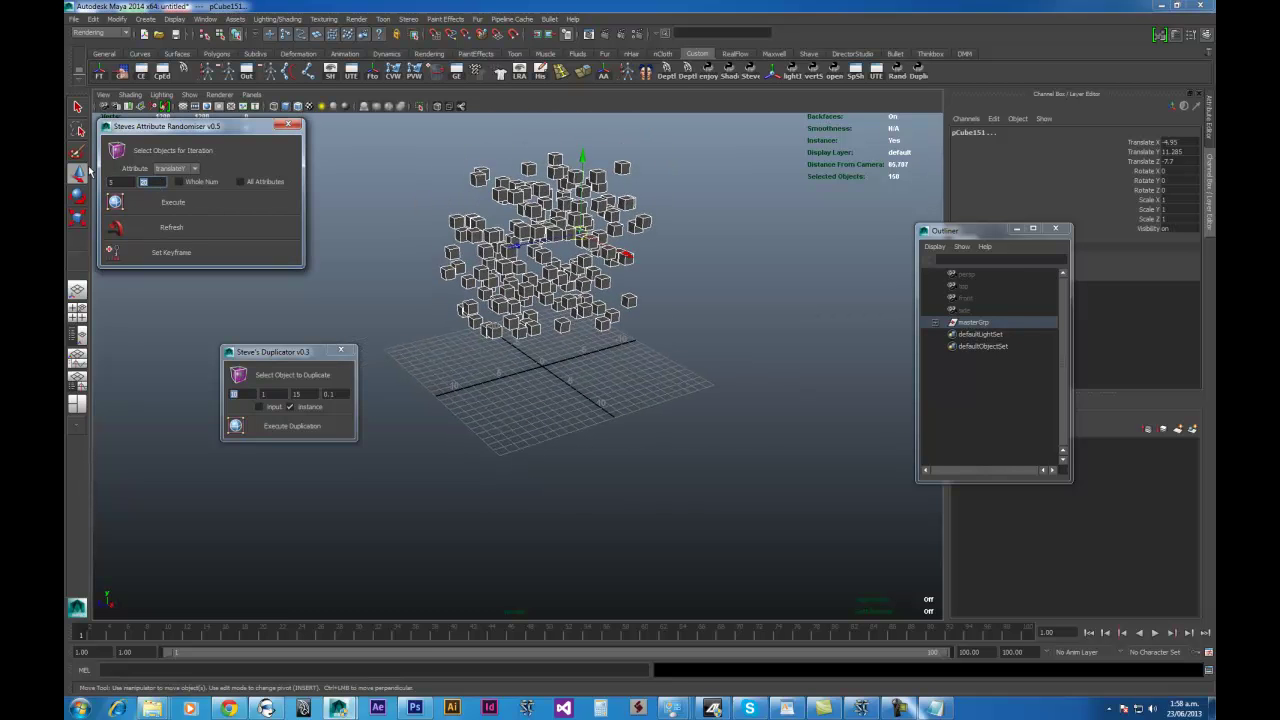
- Randomise the cubes' translateY between 0.1 and 0.5, executing it twice
drag(116, 182, 66, 149)
text(0.1)
key(Tab)
click(158, 199)
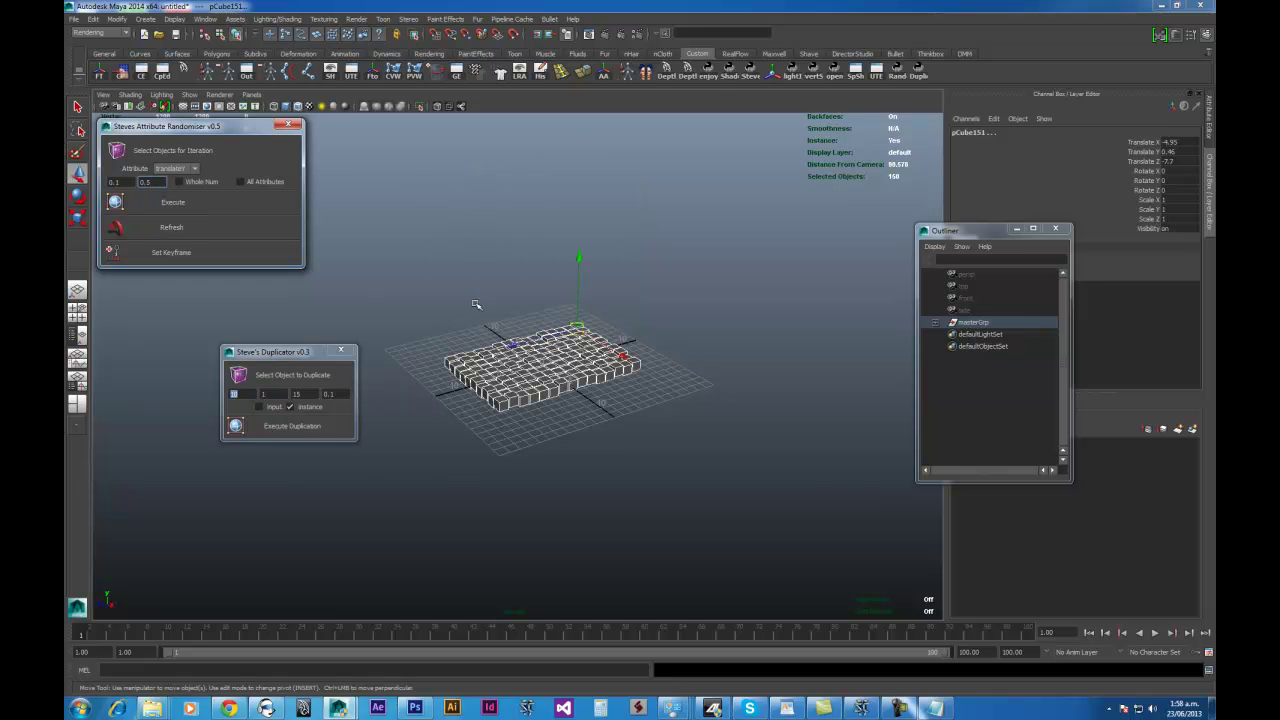
key(f)
click(209, 201)
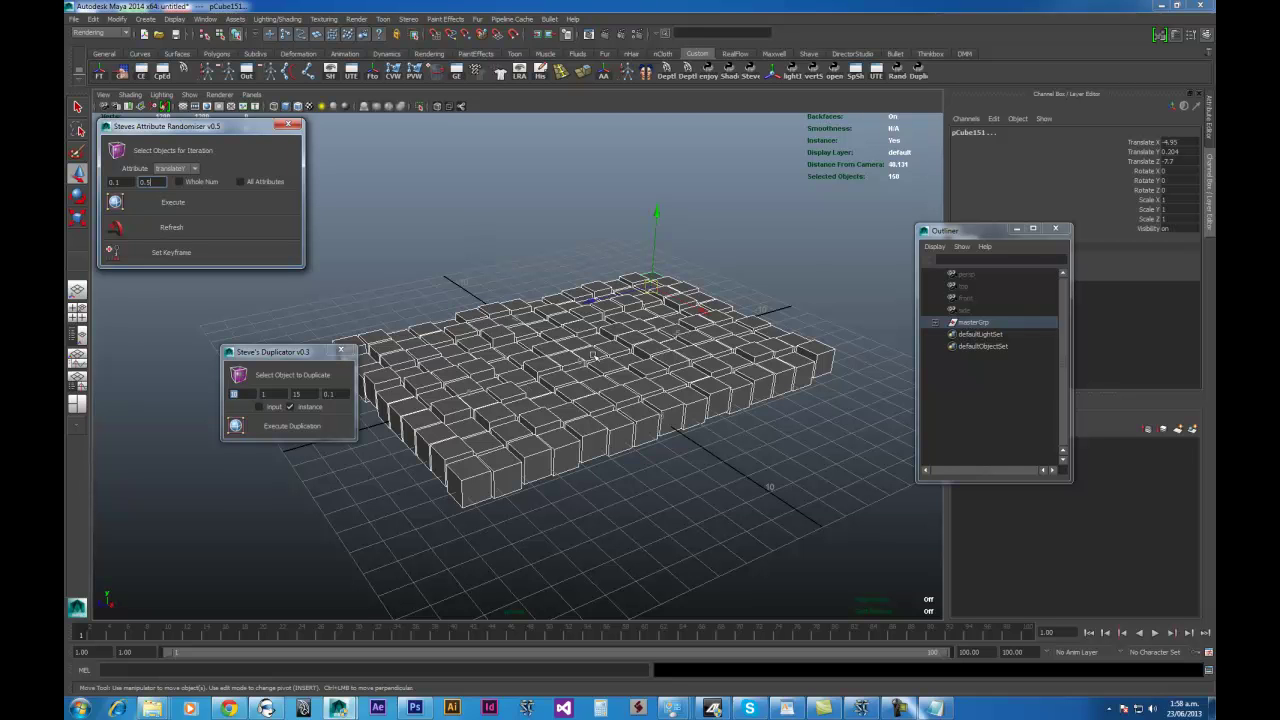
- Switch the Randomiser to the visibility attribute with minimum and maximum 0 and execute it on the cubes
click(175, 168)
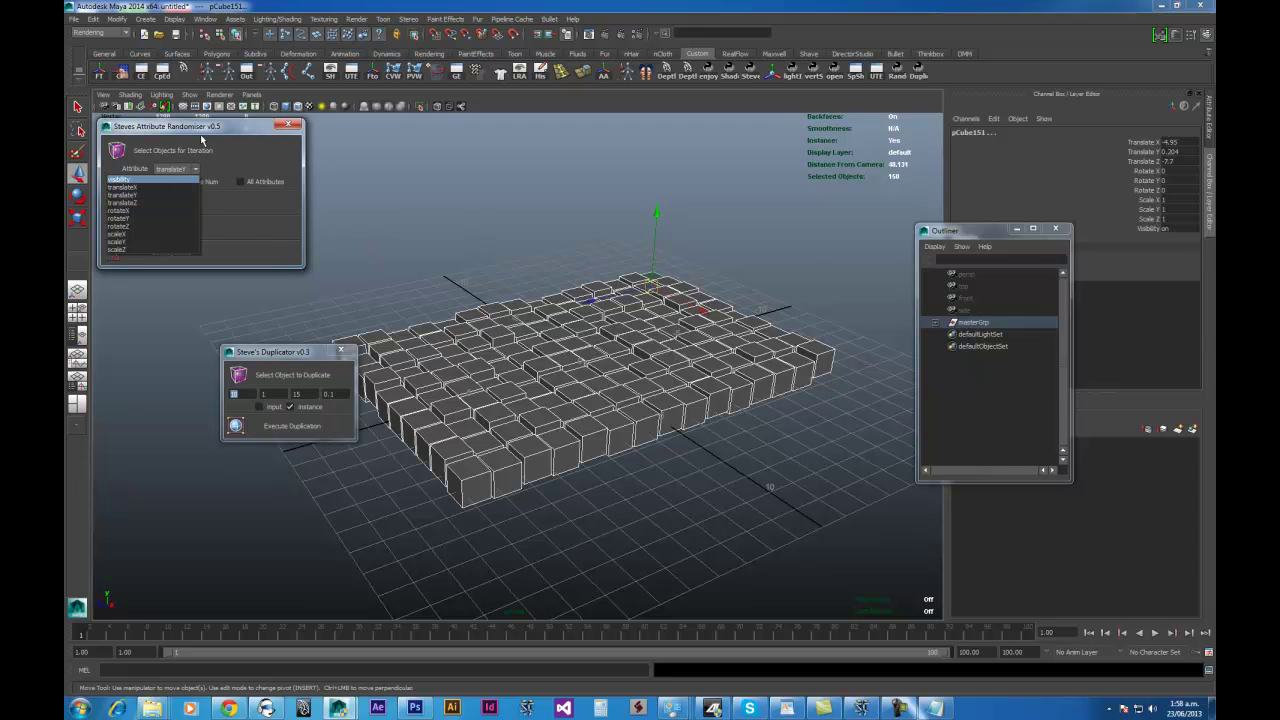
click(208, 131)
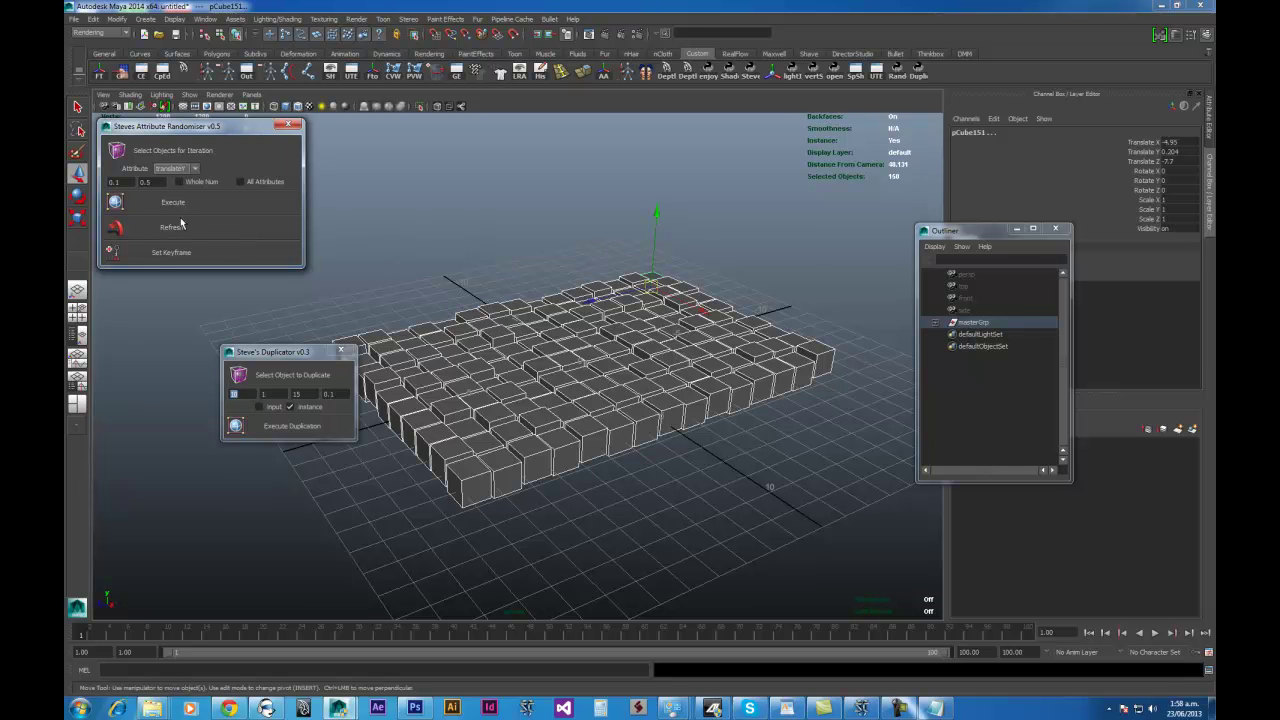
drag(124, 182, 73, 173)
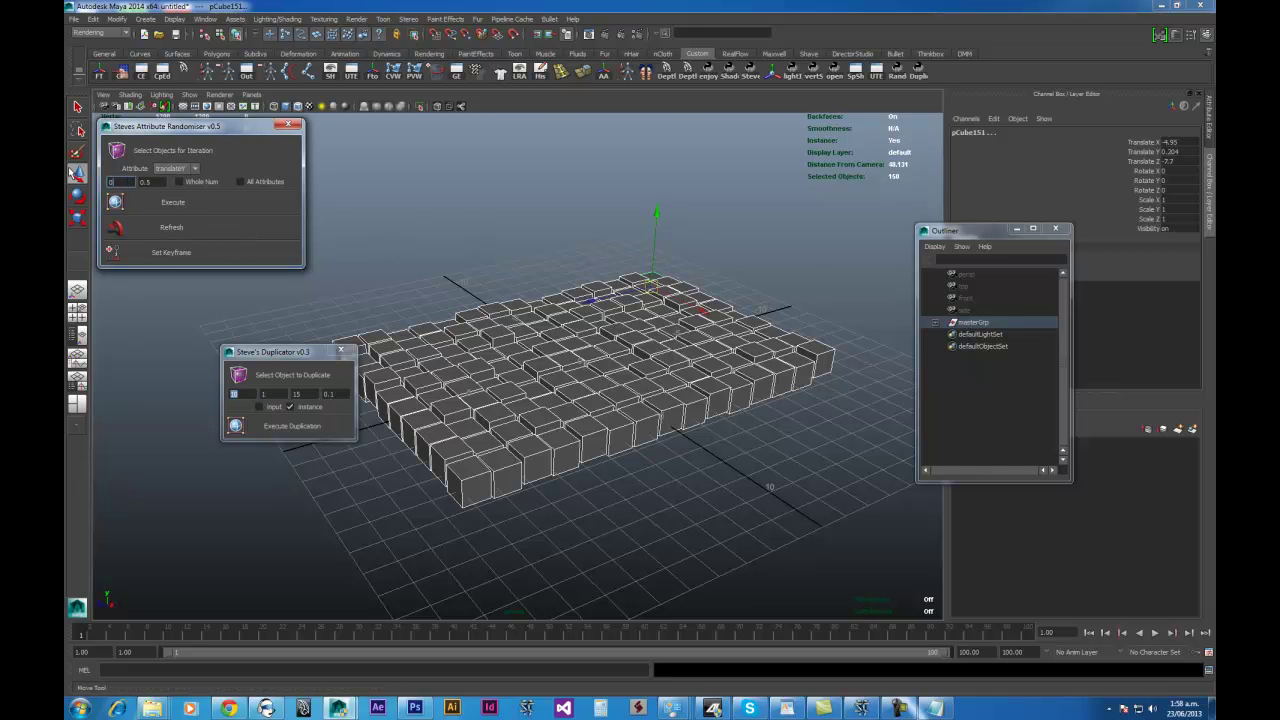
key(Tab)
text(0)
click(197, 236)
click(181, 211)
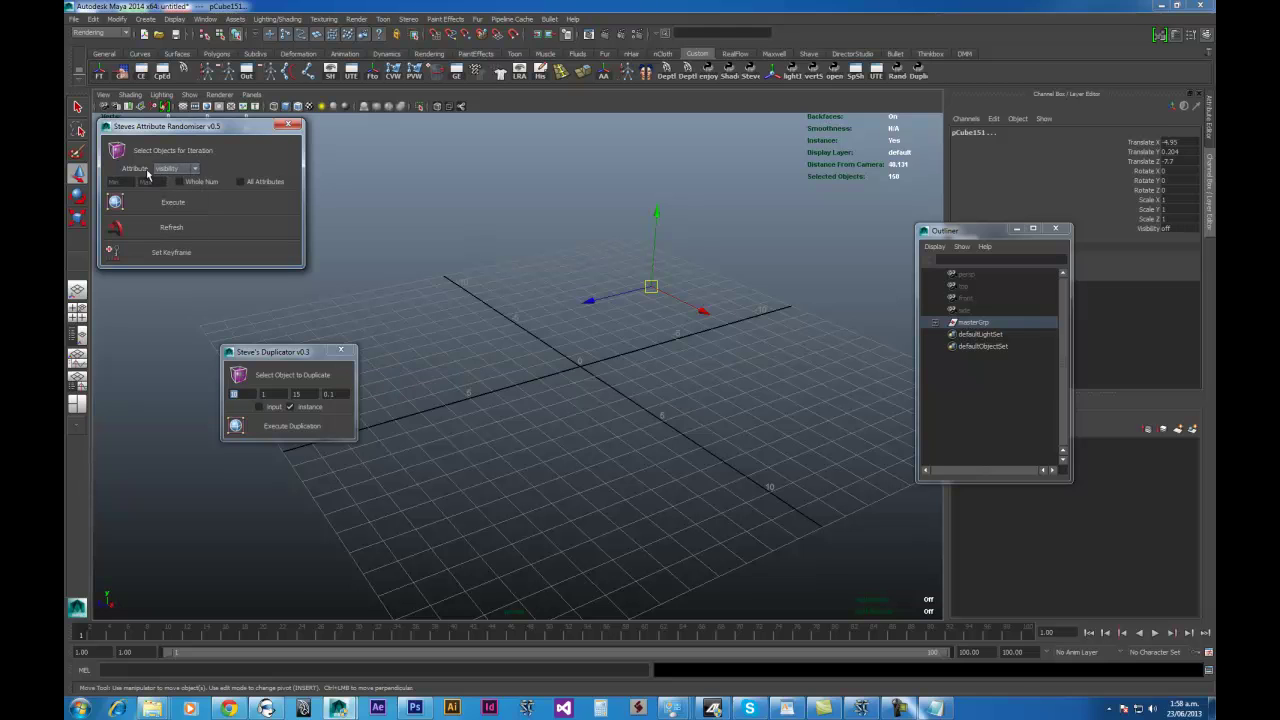
- Set the visibility minimum and maximum to 1 and execute the Randomiser on the cubes
click(118, 181)
text(1)
key(Tab)
click(147, 206)
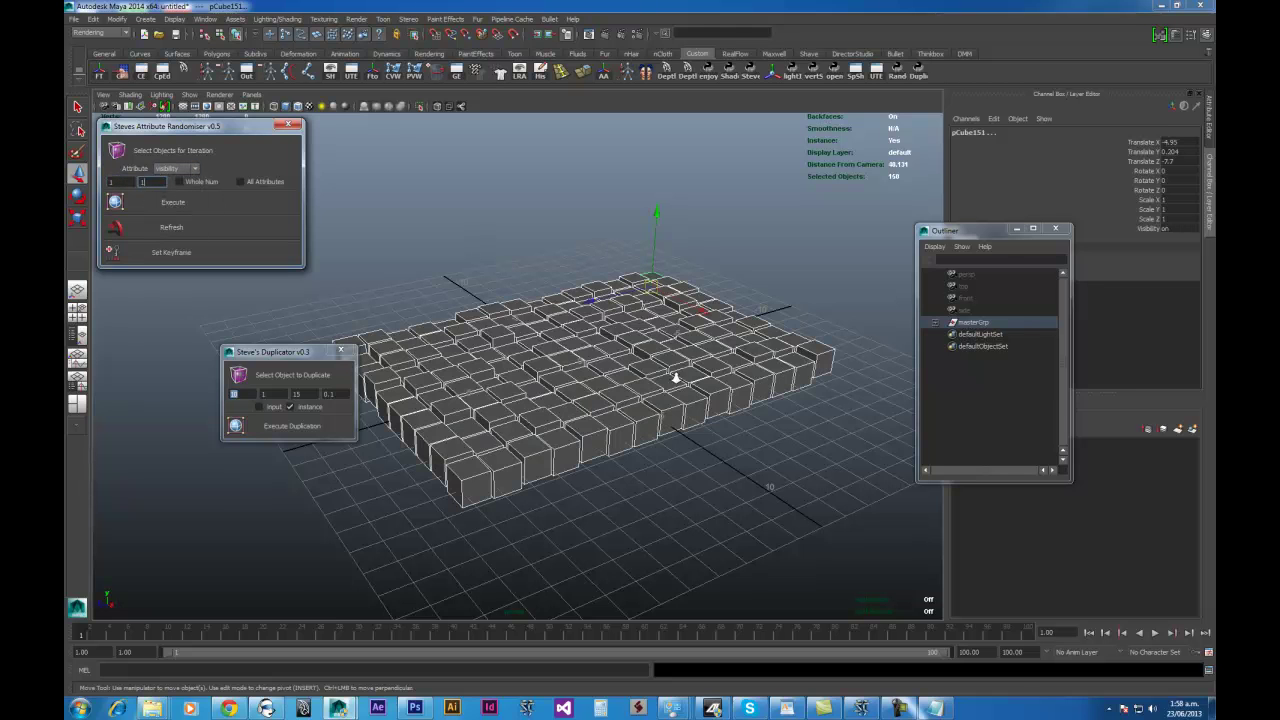
- Switch the Randomiser to translateY with minimum and maximum 0, execute it on the cubes and set a keyframe at frame 1
alt+right_drag(674, 373, 611, 346)
click(172, 168)
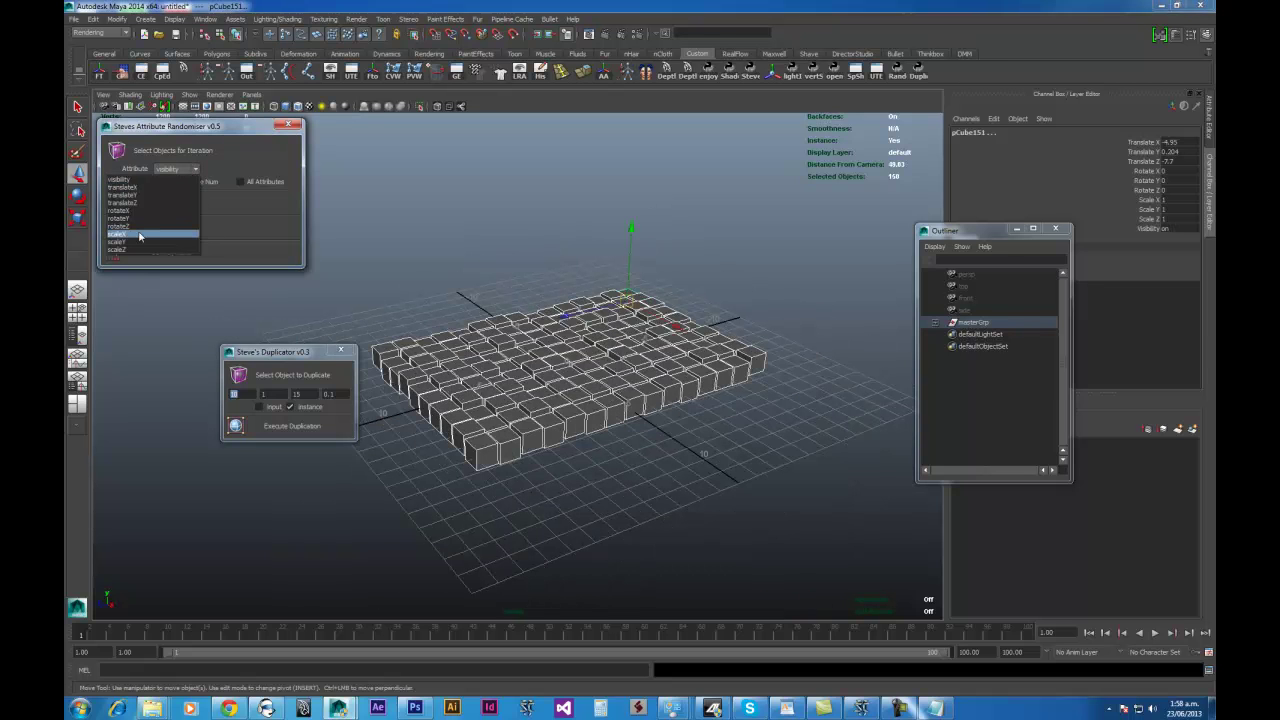
click(143, 204)
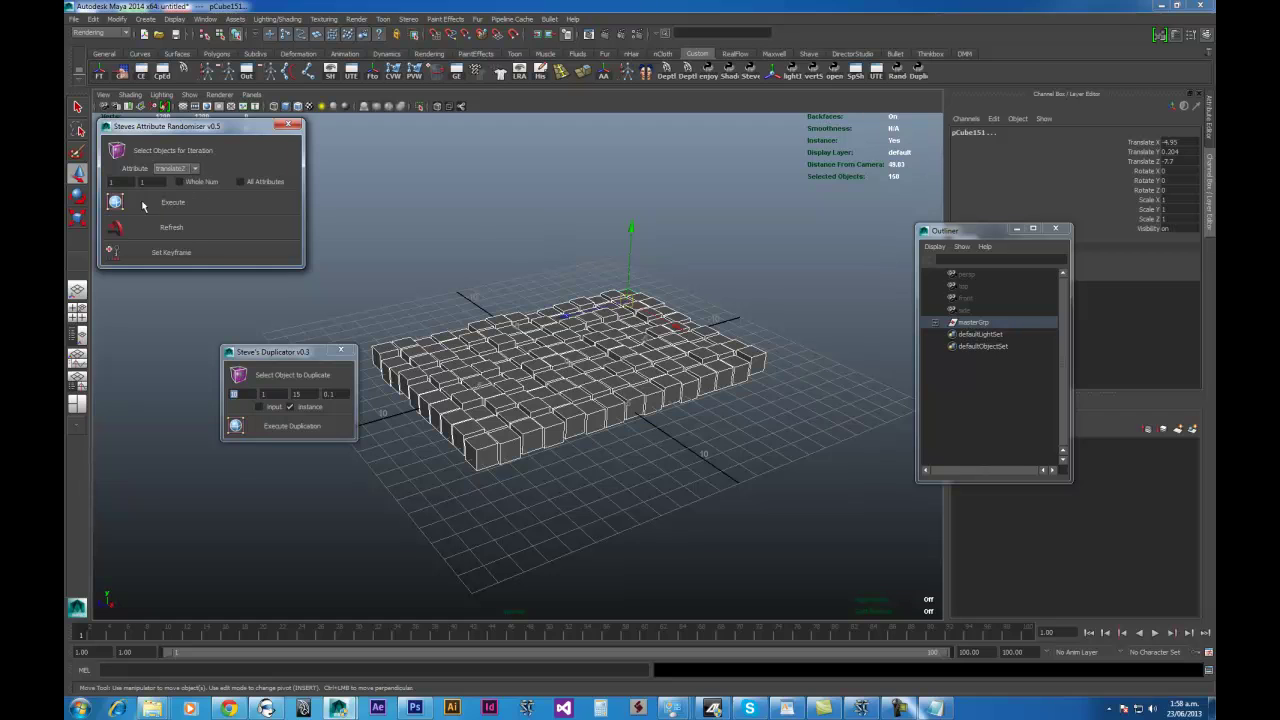
click(172, 168)
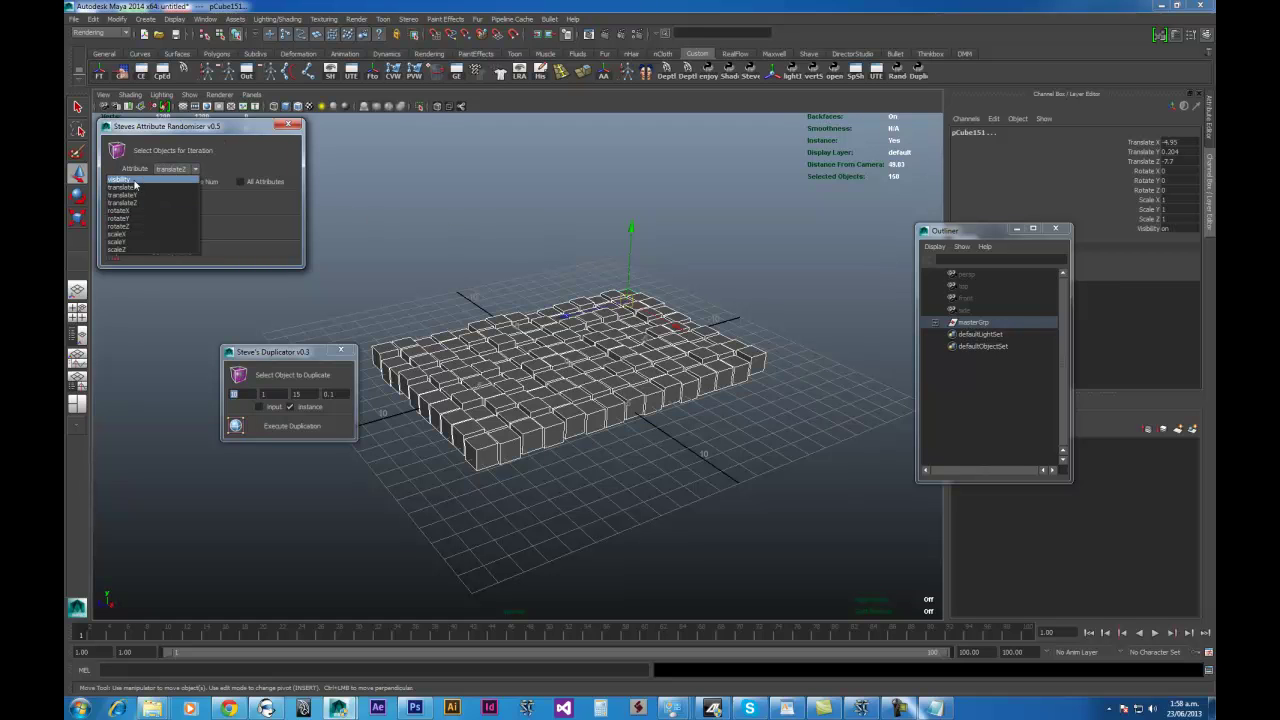
click(134, 195)
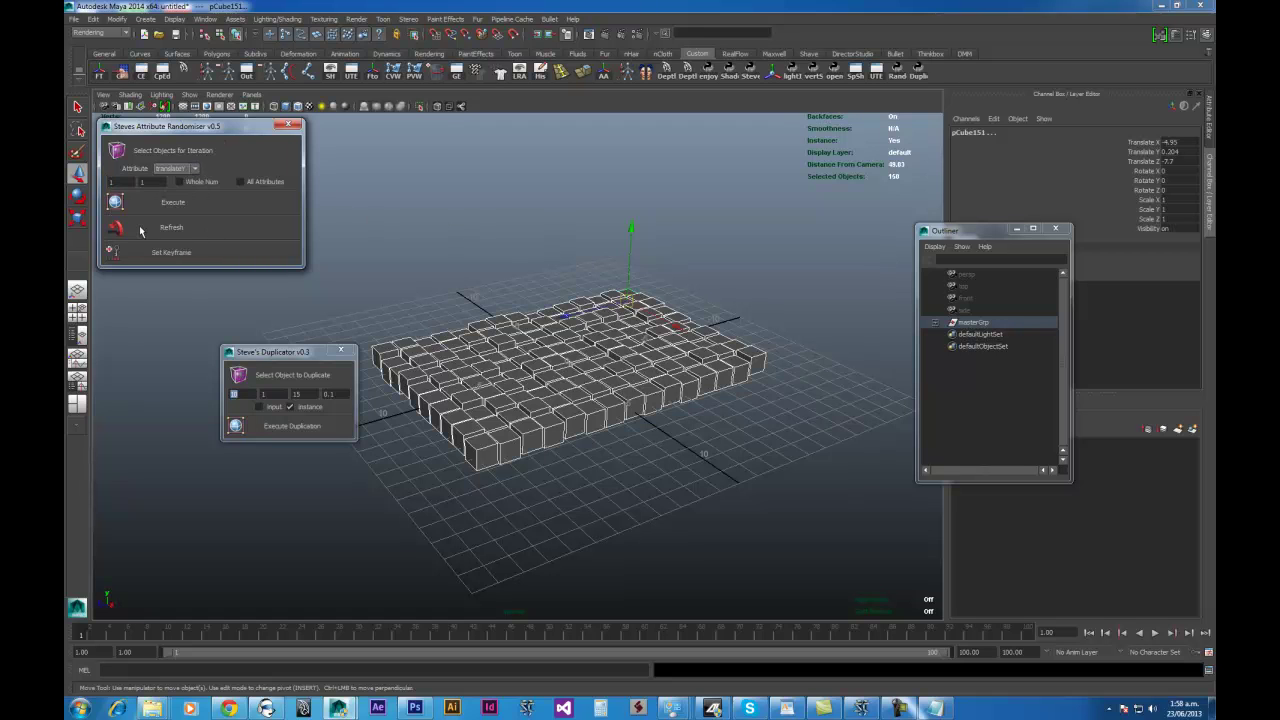
double_click(122, 182)
key(Tab)
text(0)
click(173, 203)
alt+right_drag(566, 286, 590, 335)
click(171, 252)
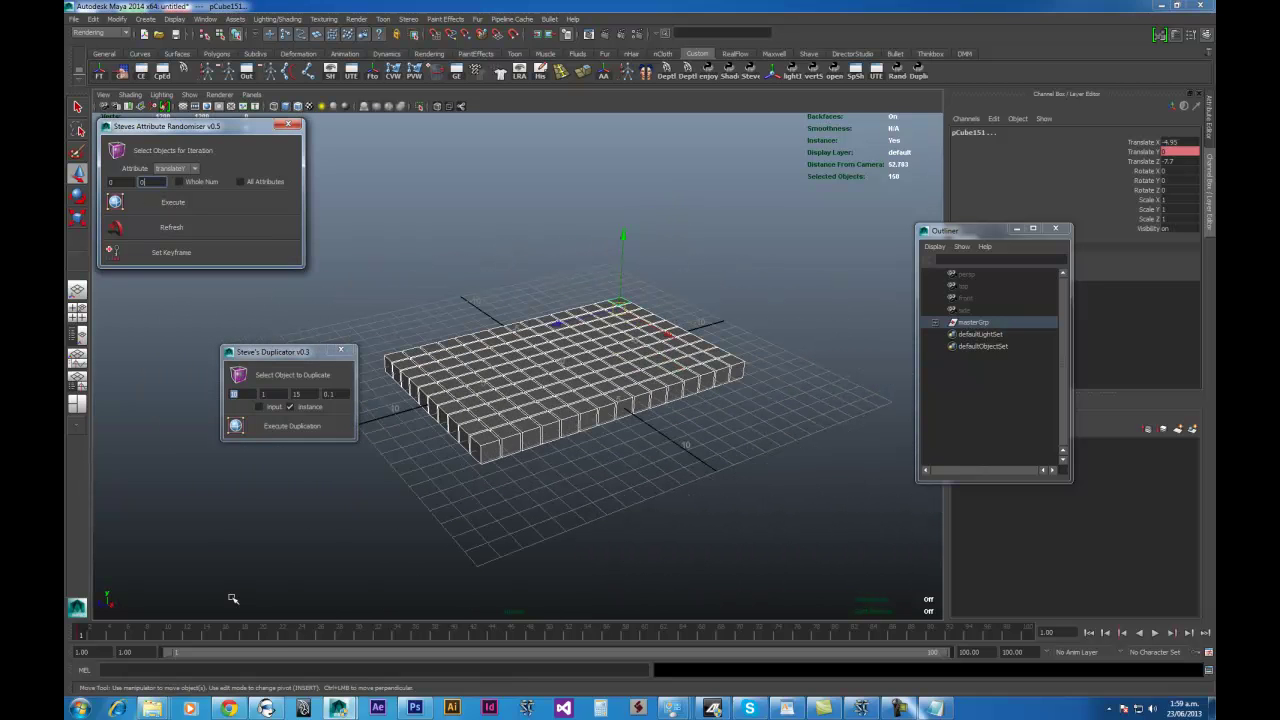
- At frame 20, randomise the cubes' translateY between 5 and 10 and keyframe the result
click(264, 634)
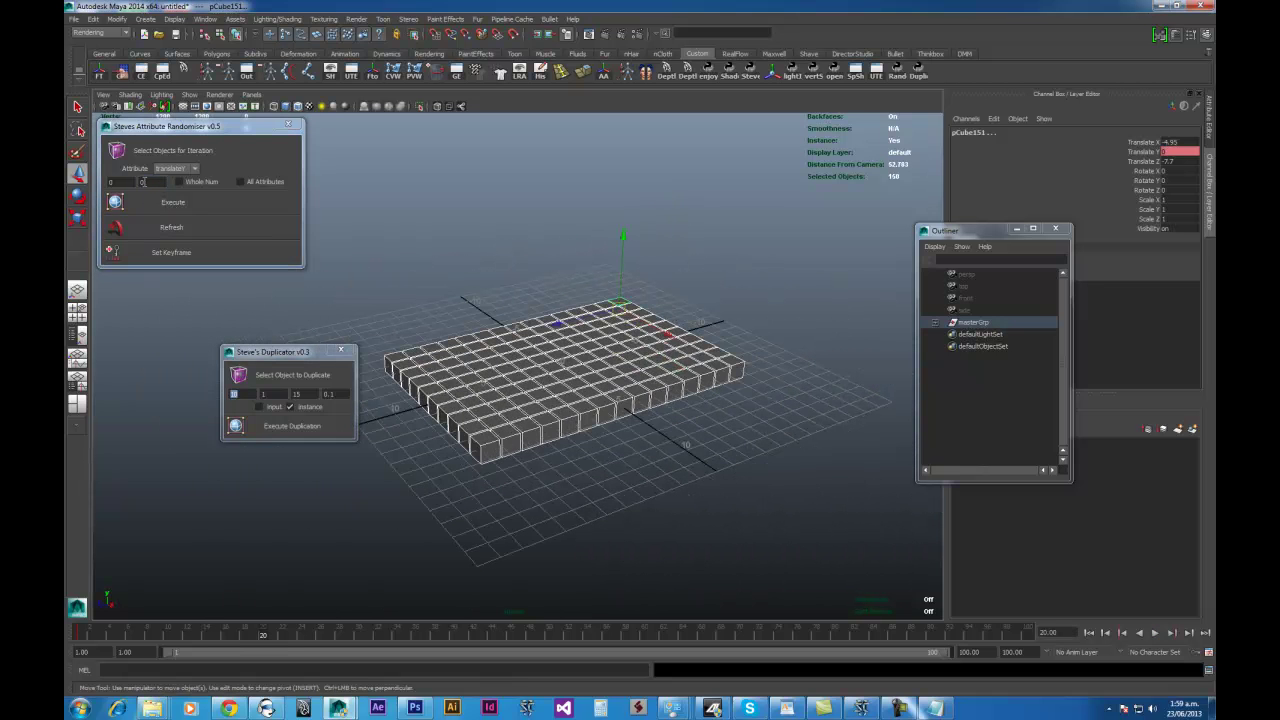
click(156, 181)
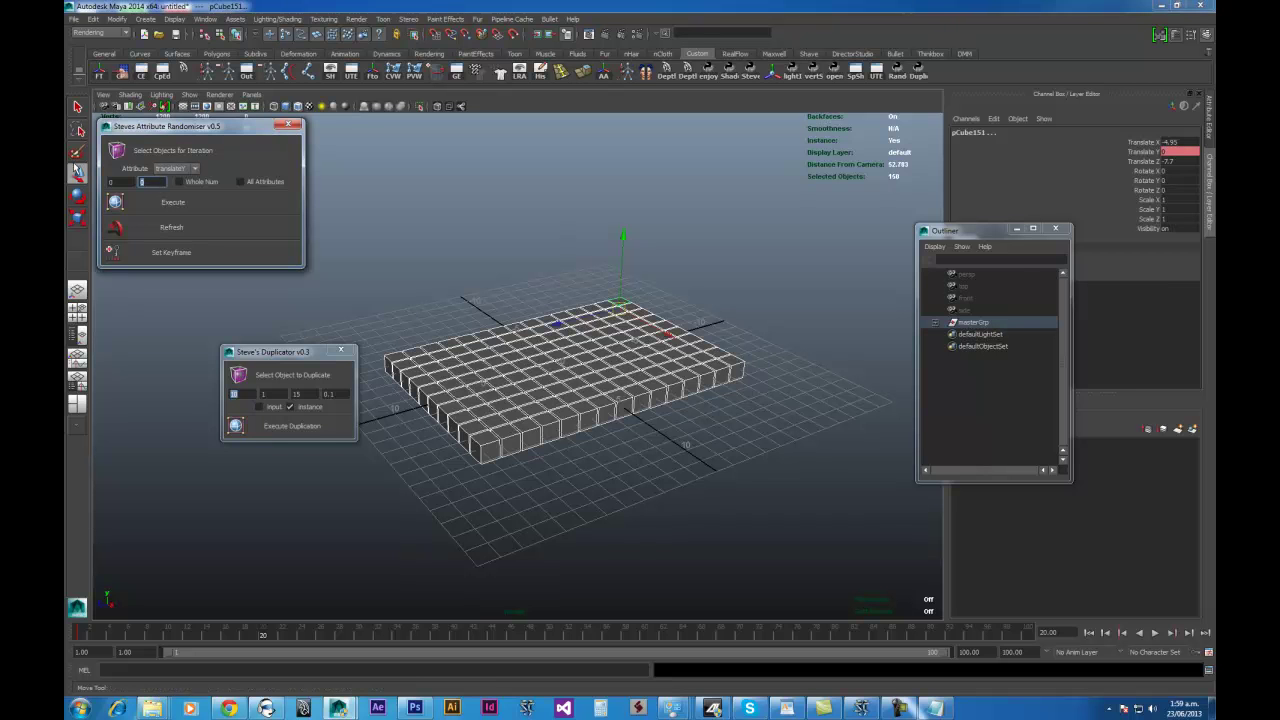
key(Tab)
click(170, 212)
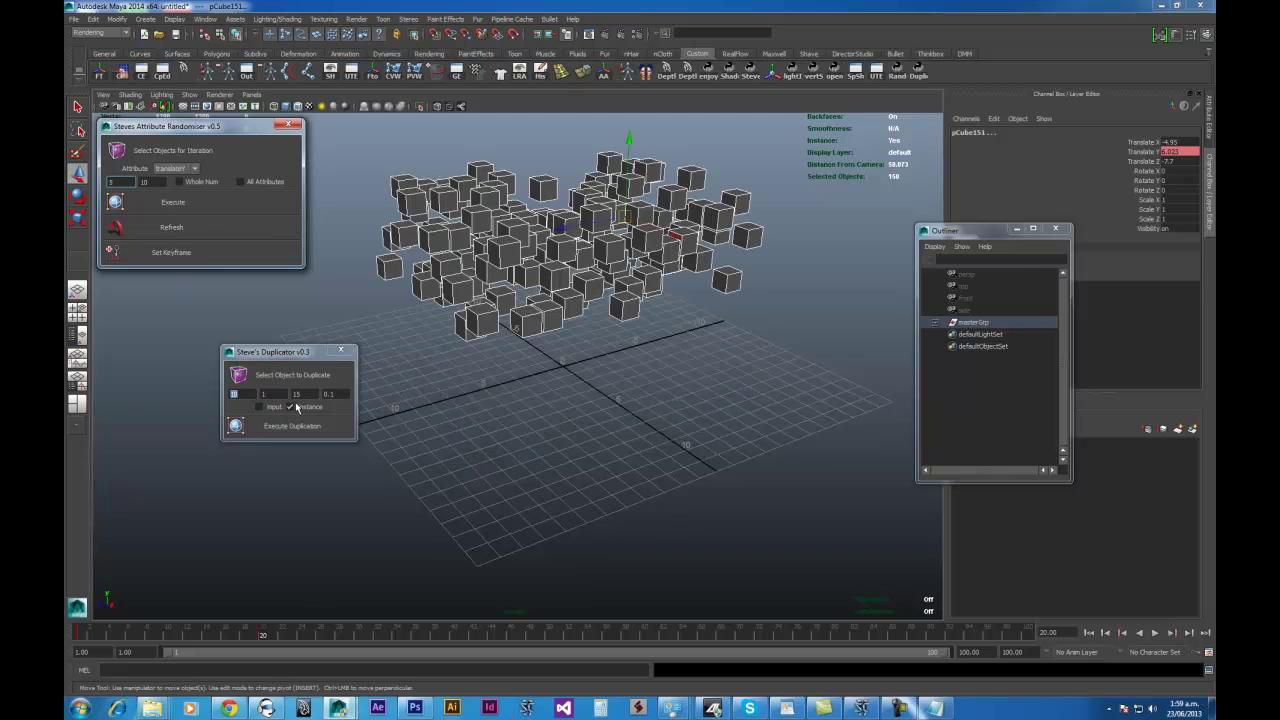
- Return to frame 1 and play the cubes' translateY animation
drag(260, 630, 80, 632)
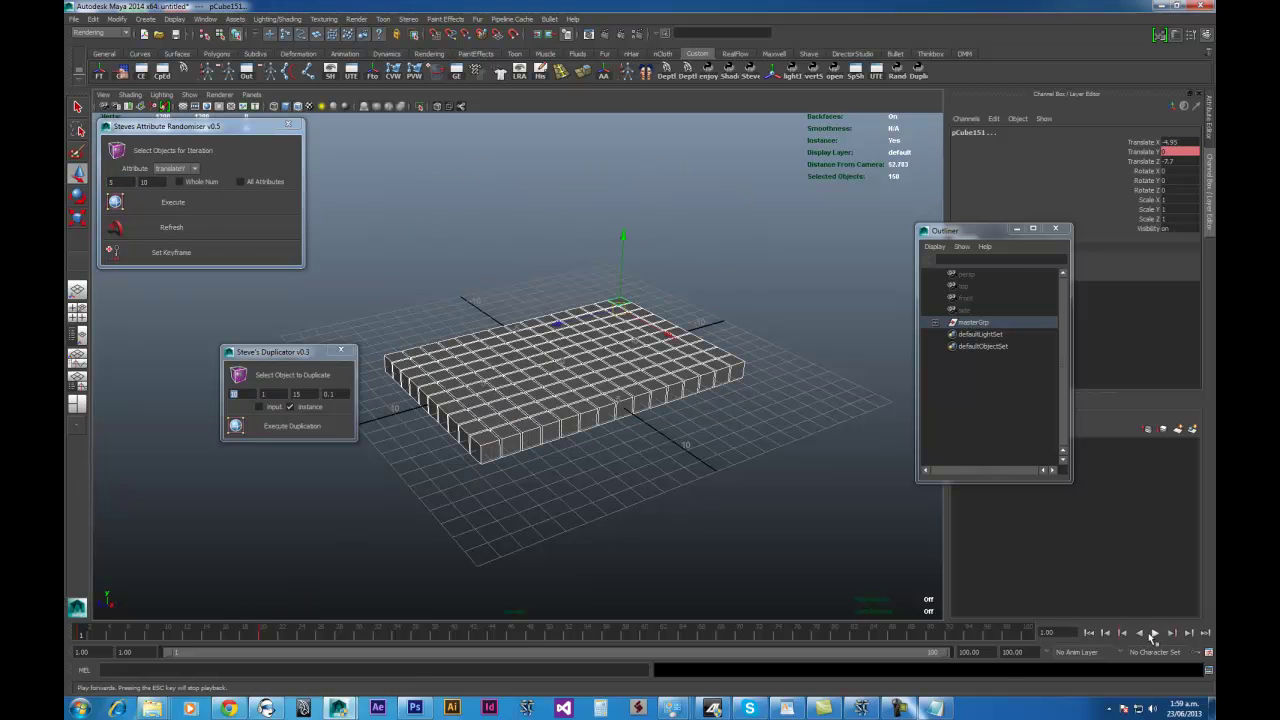
click(1153, 637)
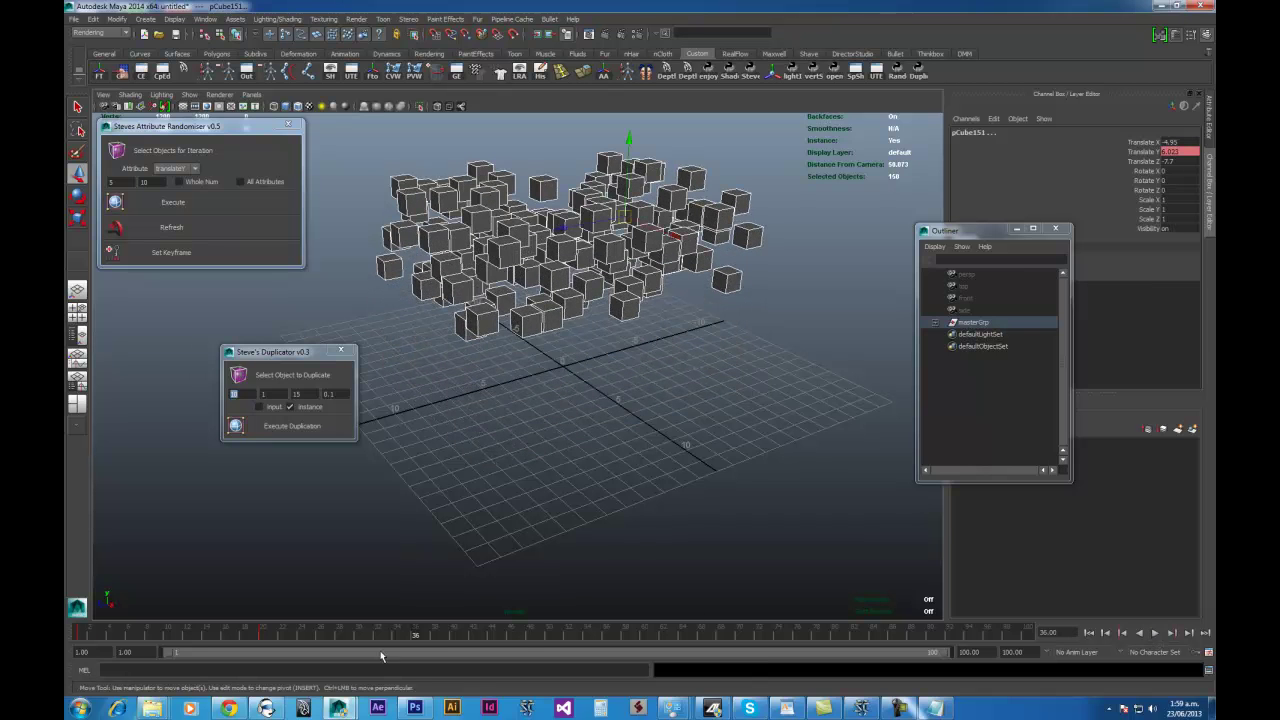
scroll(608, 437, down, 4)
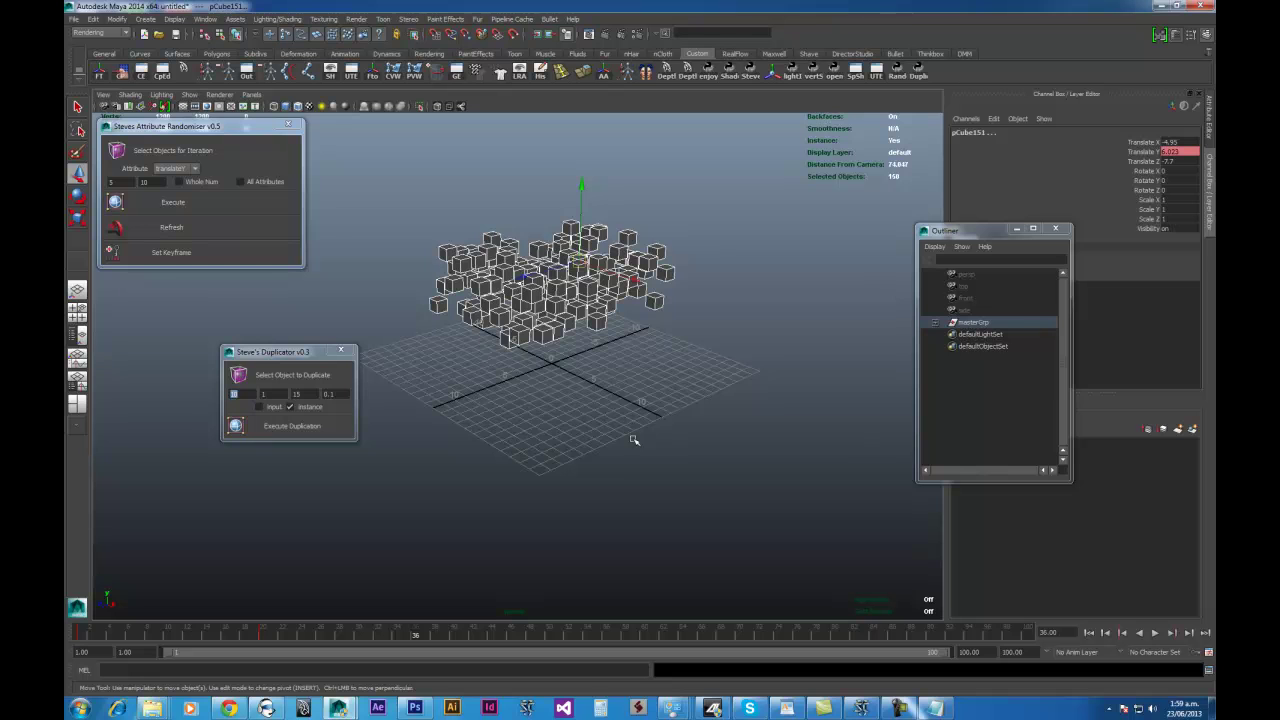
- Replace the animated cubes with a new polygon cube and duplicate it with the Instance option turned off
key(Delete)
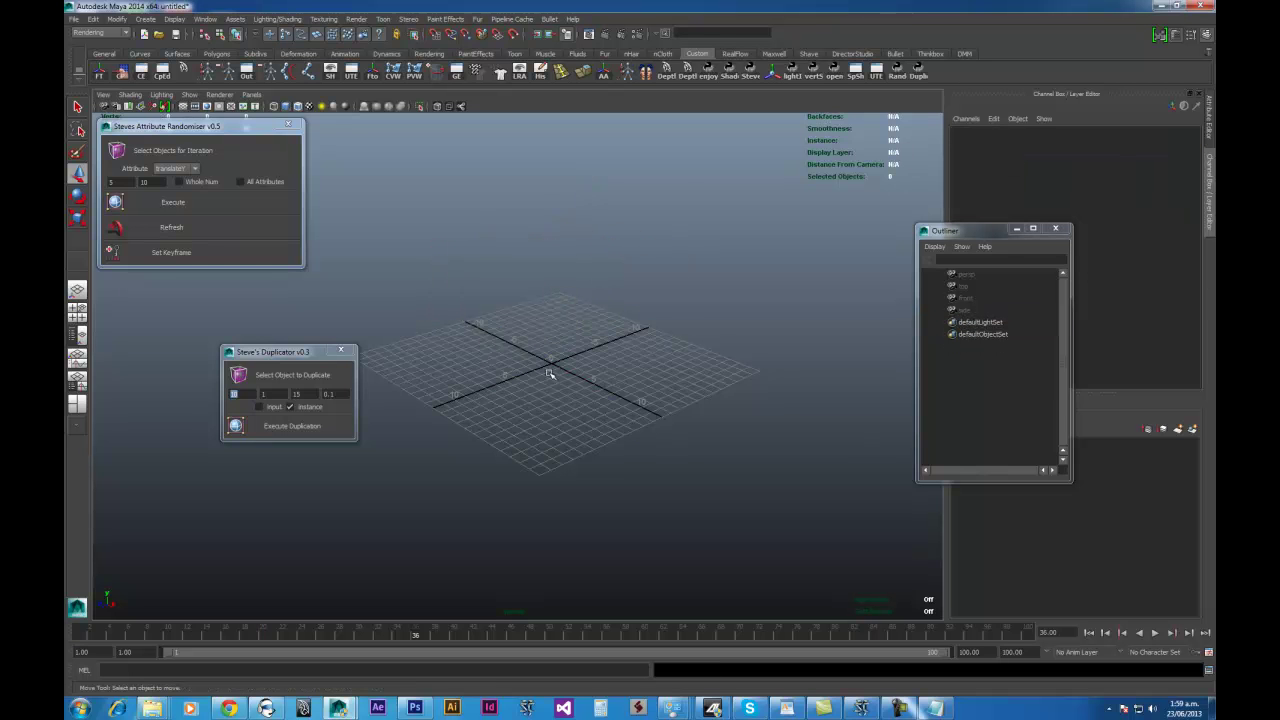
alt+right_drag(517, 312, 598, 387)
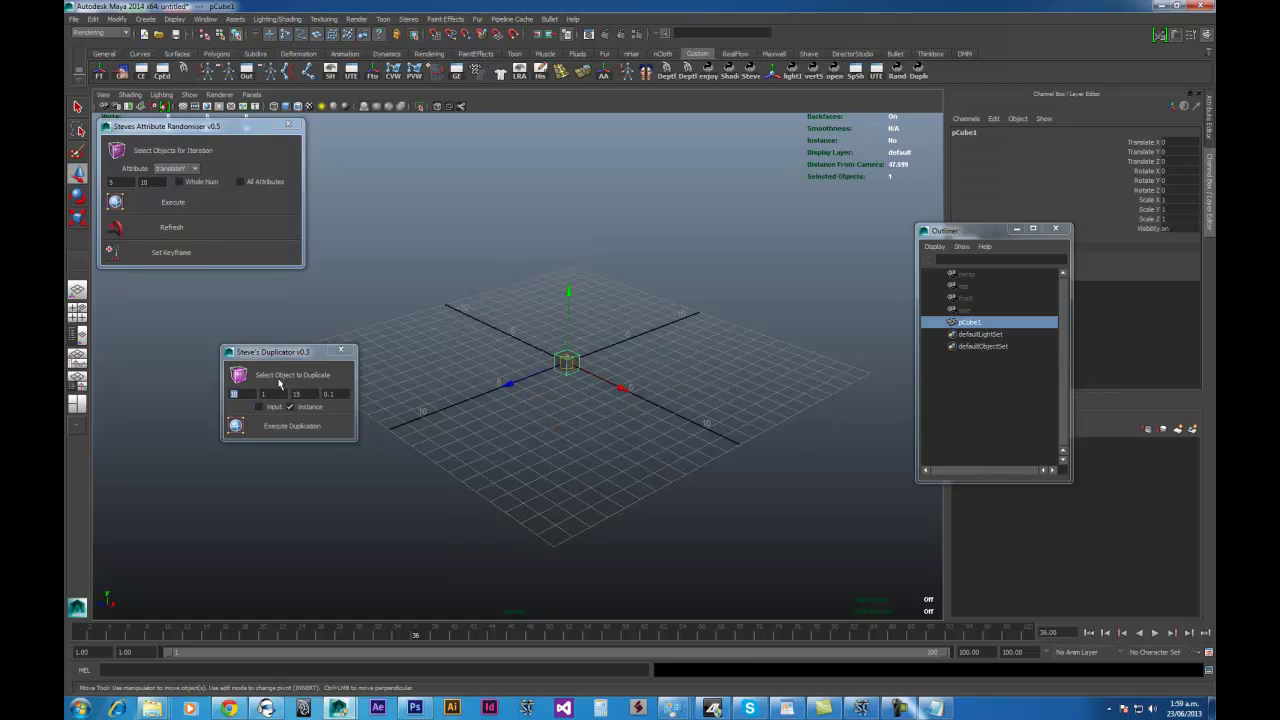
click(280, 383)
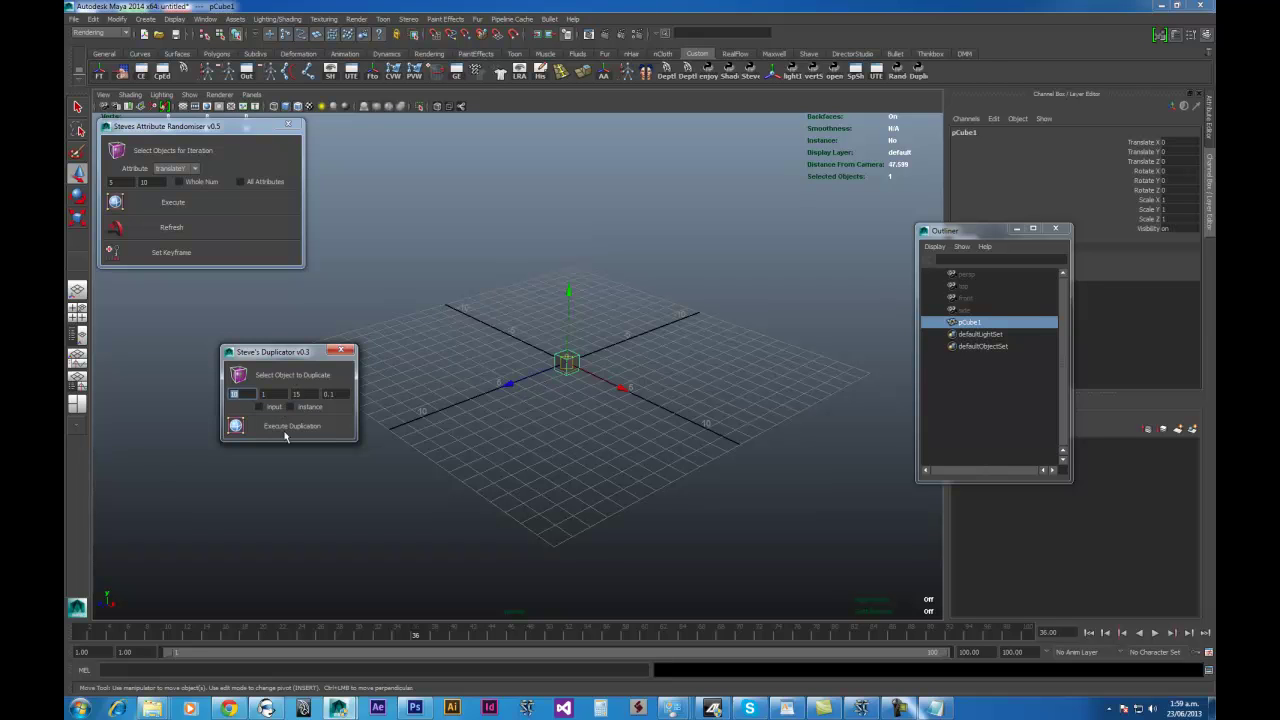
click(293, 427)
- Delete the duplicated masterGrp and select the original cube
click(603, 408)
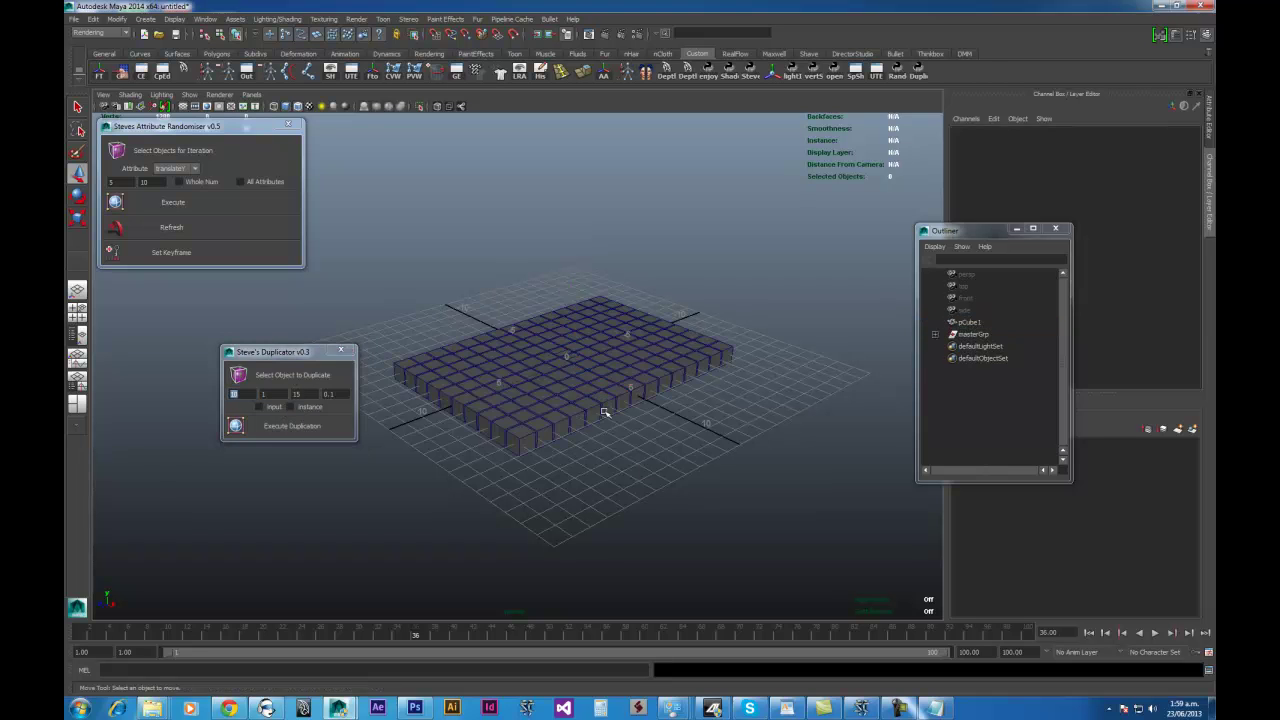
key(Up)
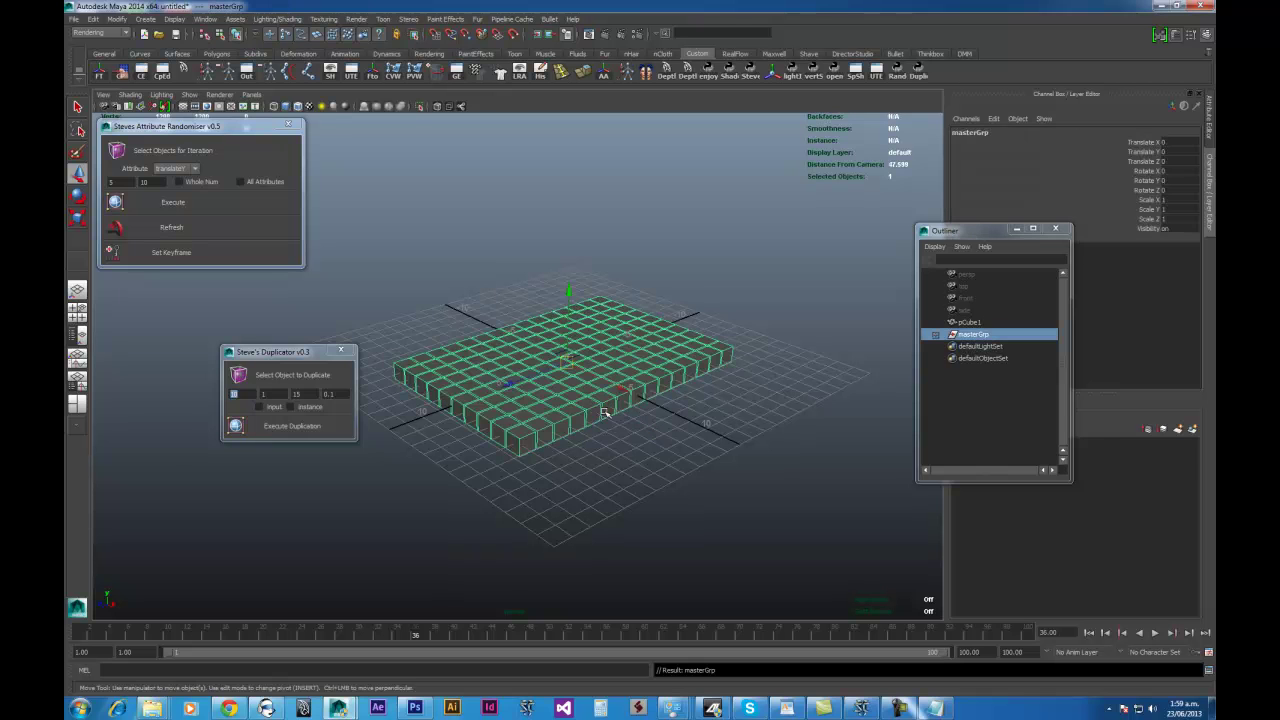
key(Delete)
drag(517, 307, 606, 395)
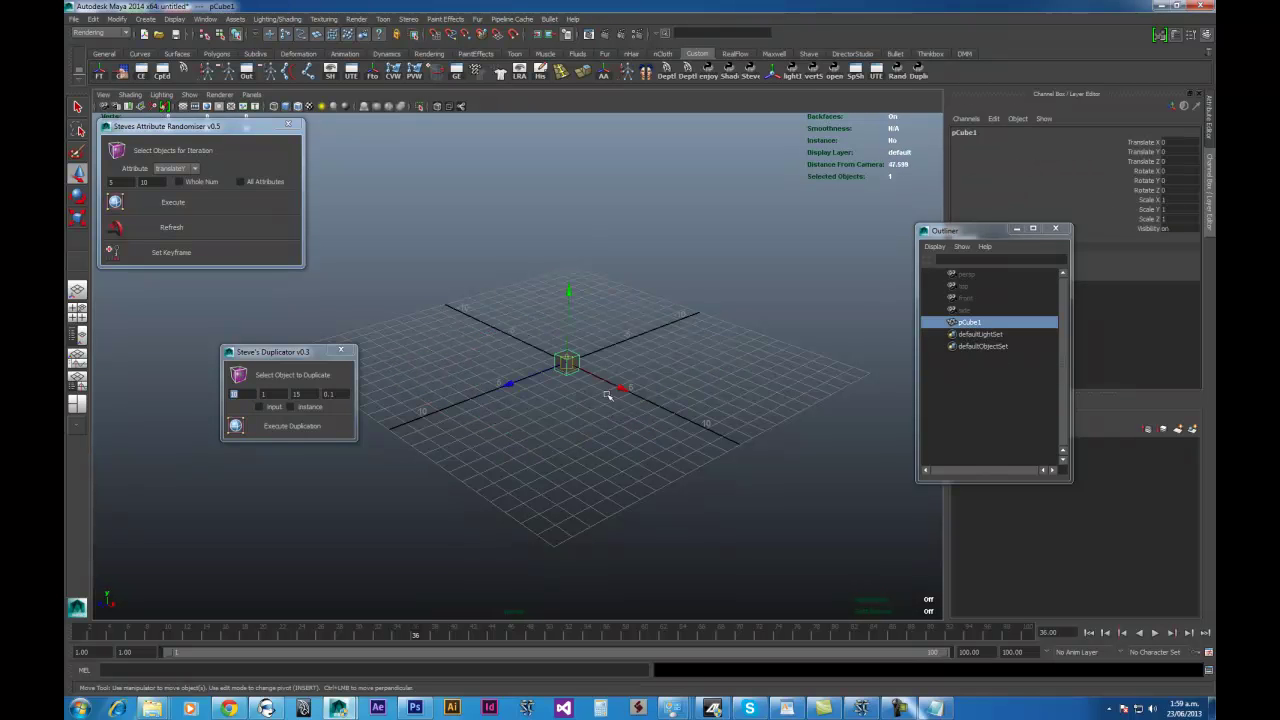
- Set the Duplicator counts to 5, 5 and 5 and duplicate the cube into a solid block
click(250, 403)
text(5)
key(Tab)
text(5)
key(Tab)
text(5)
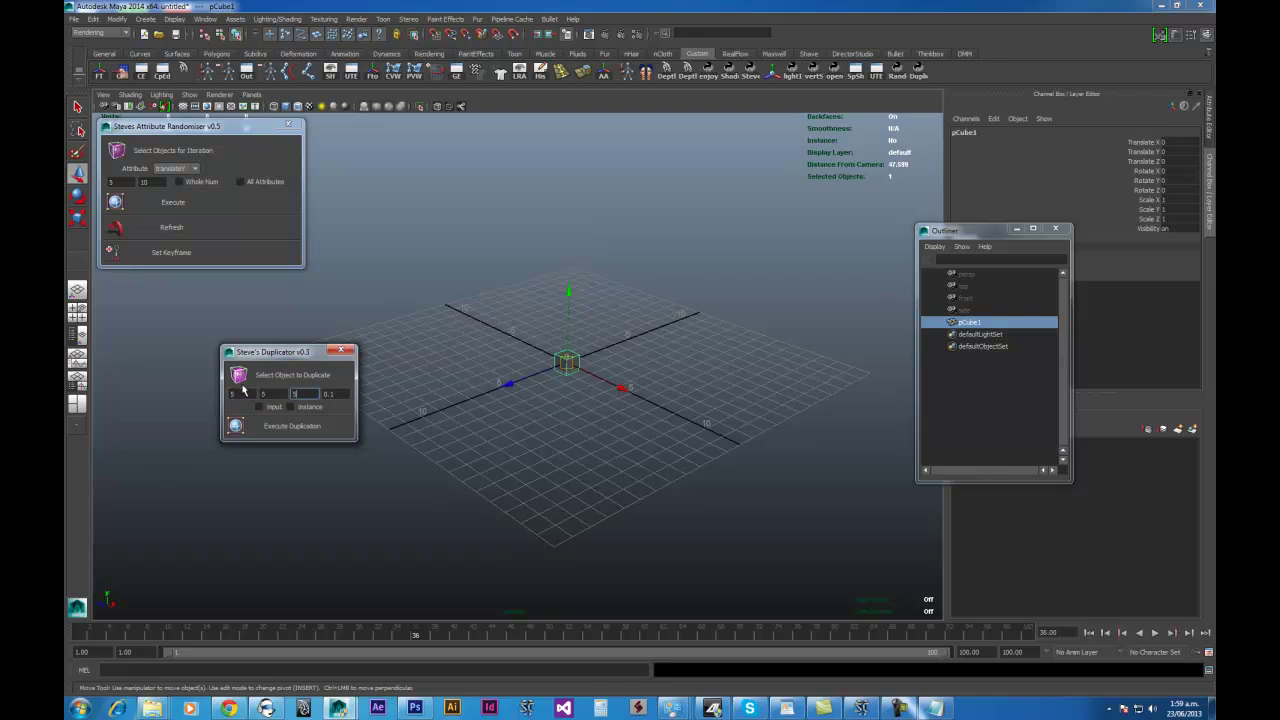
key(Tab)
click(236, 425)
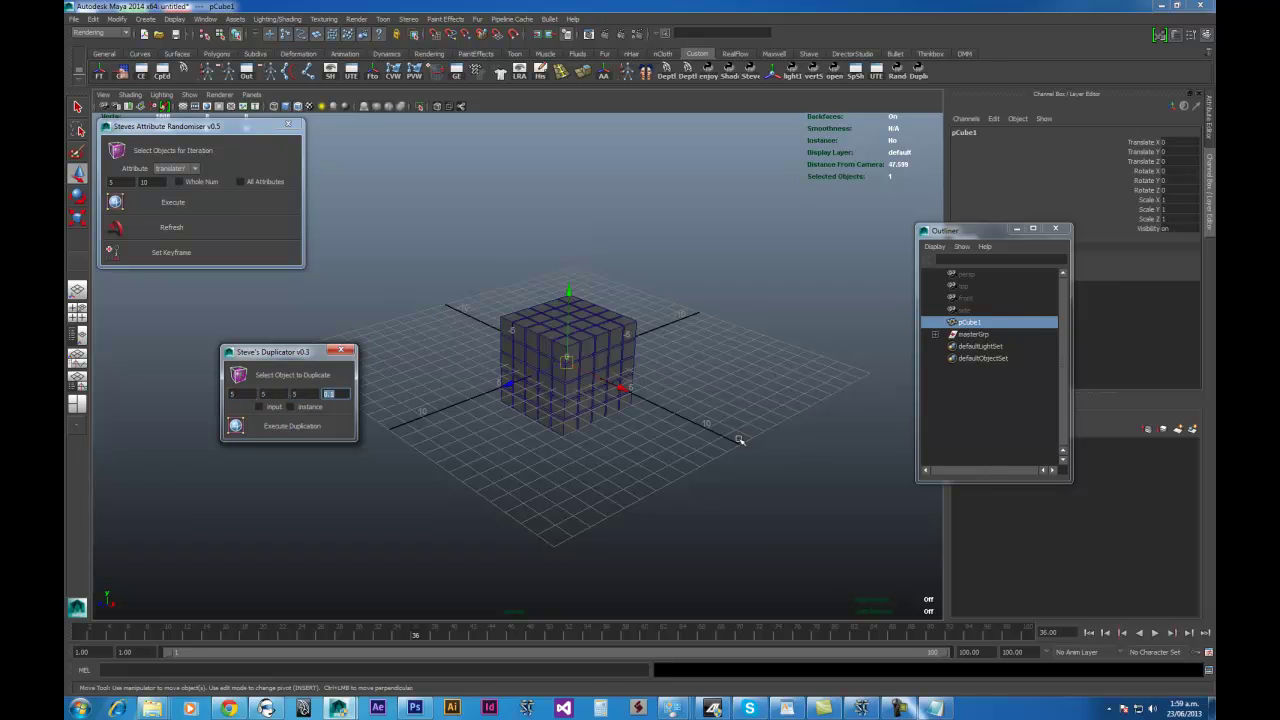
- Raise masterGrp about 12.9 units in Y and rotate it so the block is tilted above the grid
click(549, 341)
key(Up)
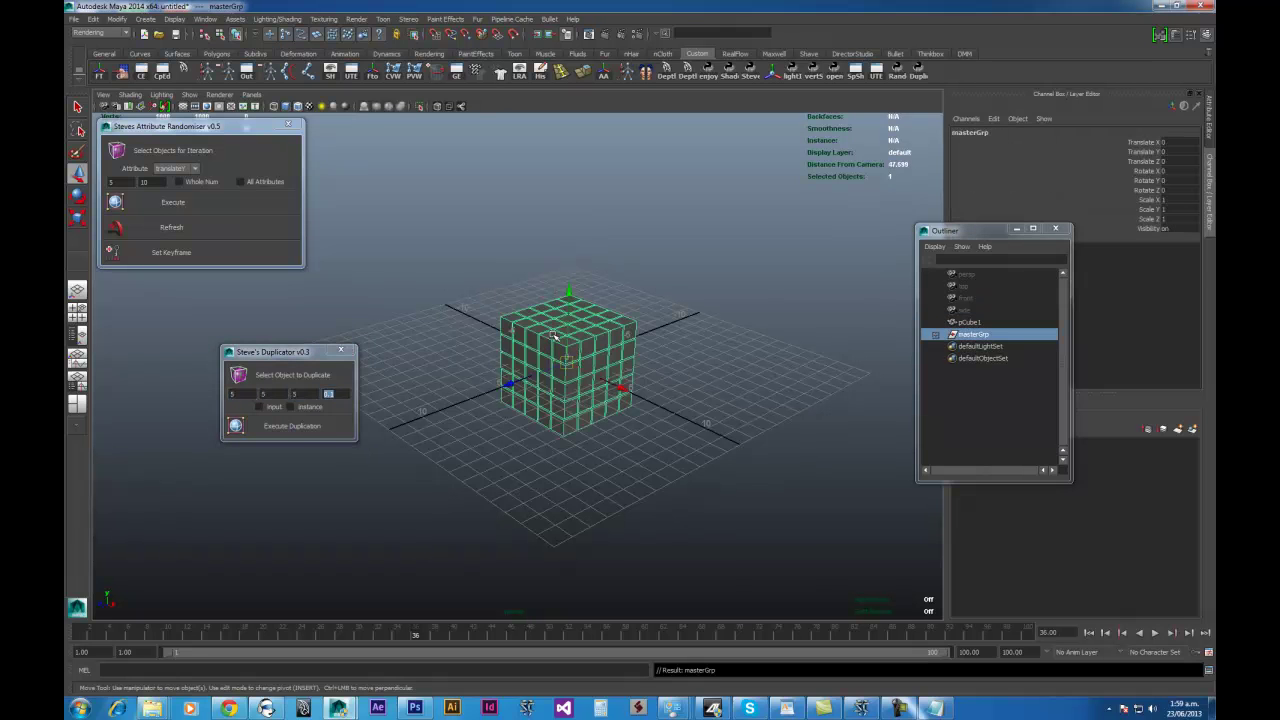
drag(573, 289, 481, 193)
scroll(668, 300, down, 3)
key(e)
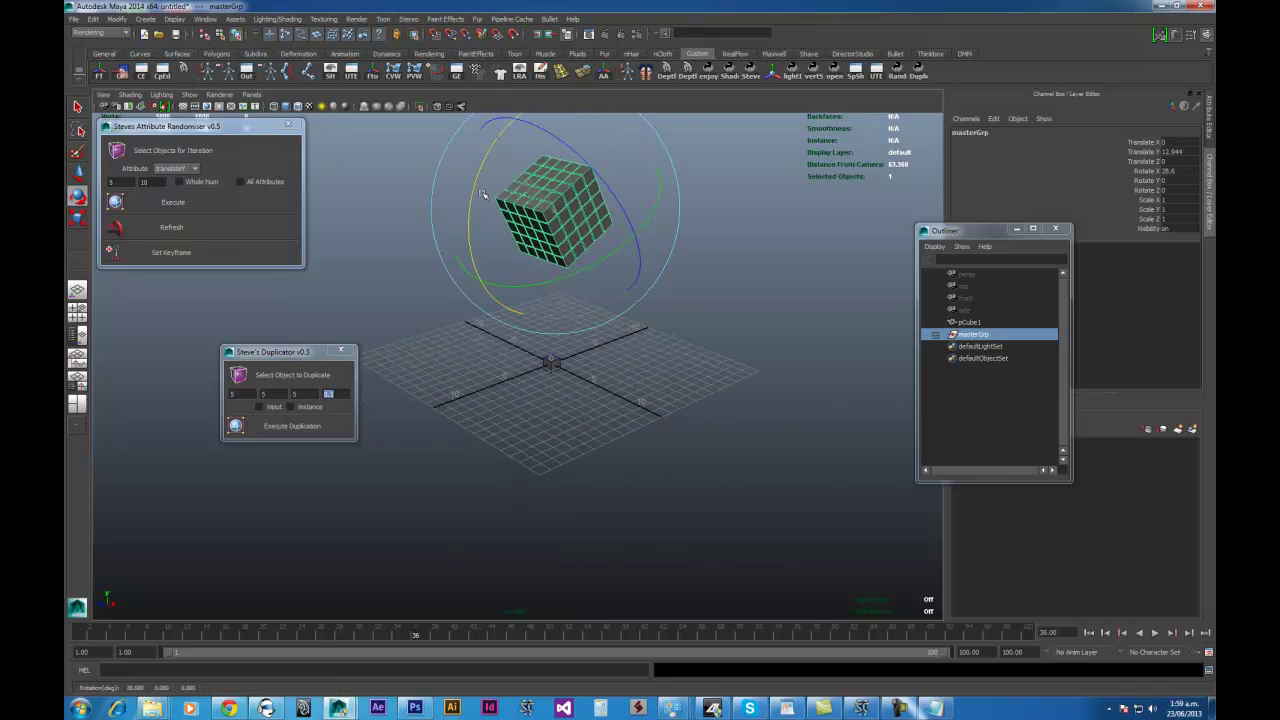
drag(584, 169, 570, 152)
key(q)
click(622, 331)
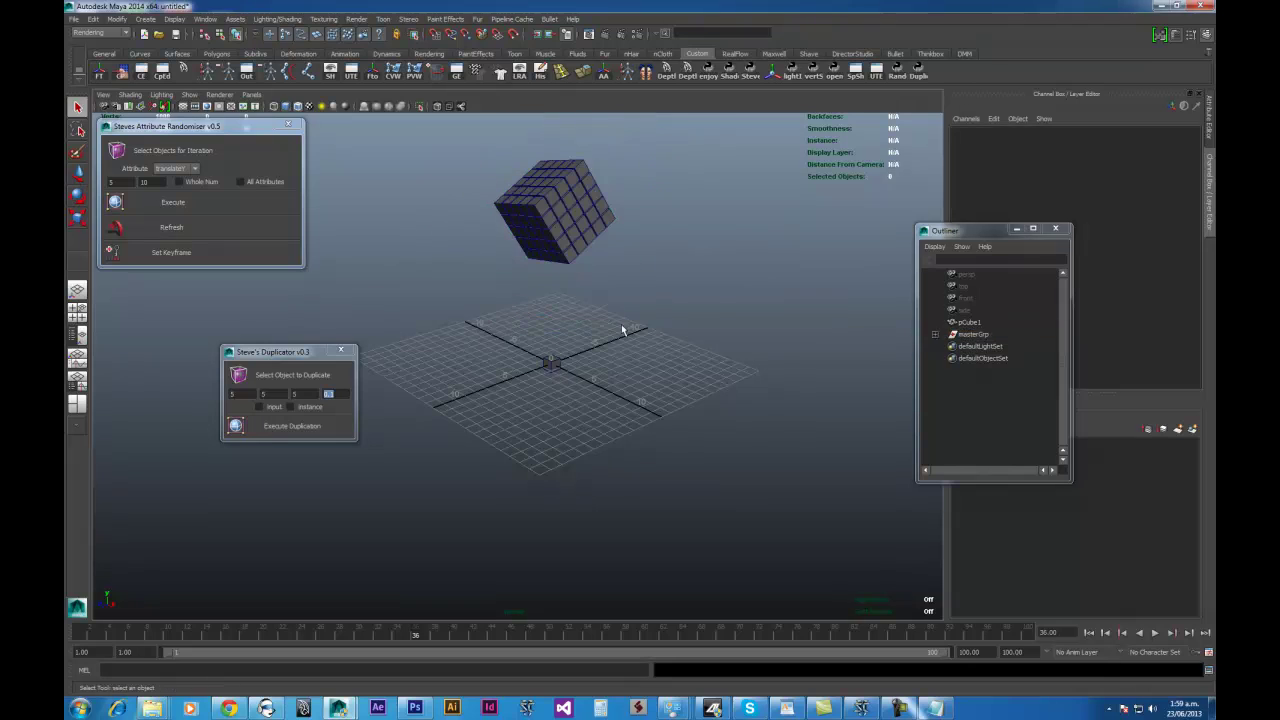
- Delete the original cube and create a polygon plane at the origin, scaled uniformly to about 3.28
click(552, 362)
key(Delete)
shift+right_drag(576, 362, 524, 347)
key(r)
drag(552, 365, 743, 383)
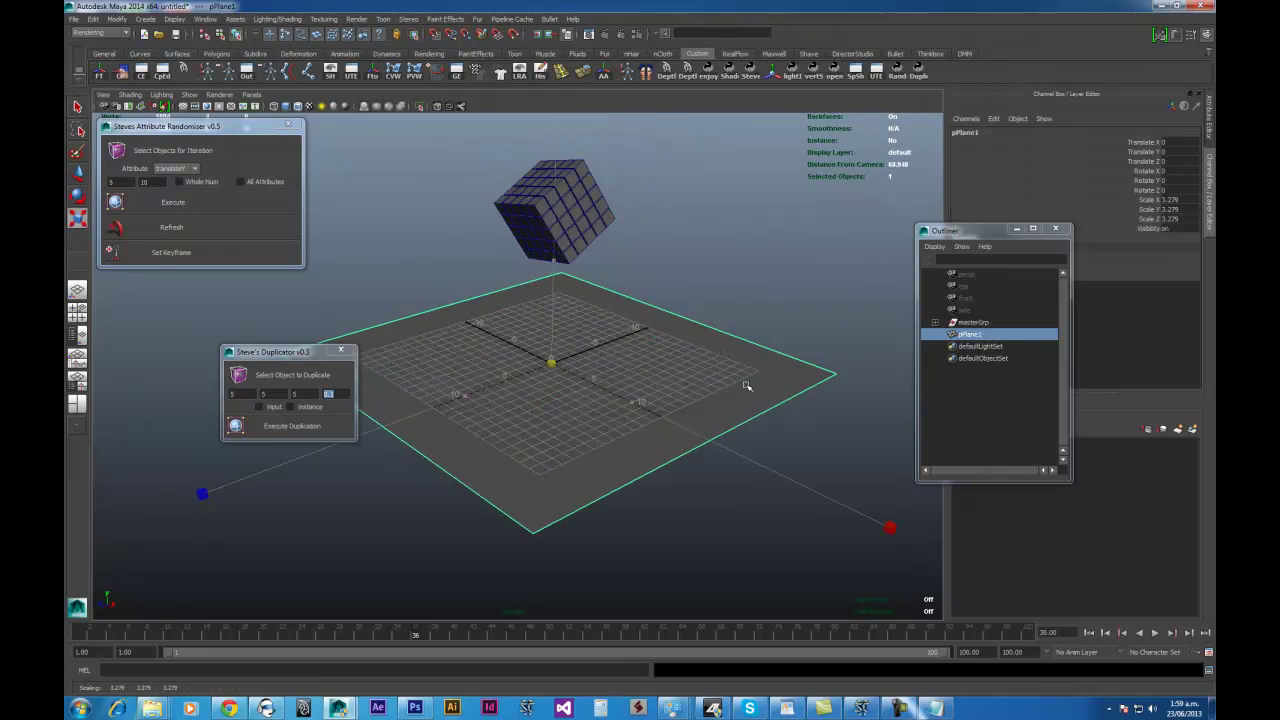
- Make the plane a Bullet passive rigid body
click(545, 19)
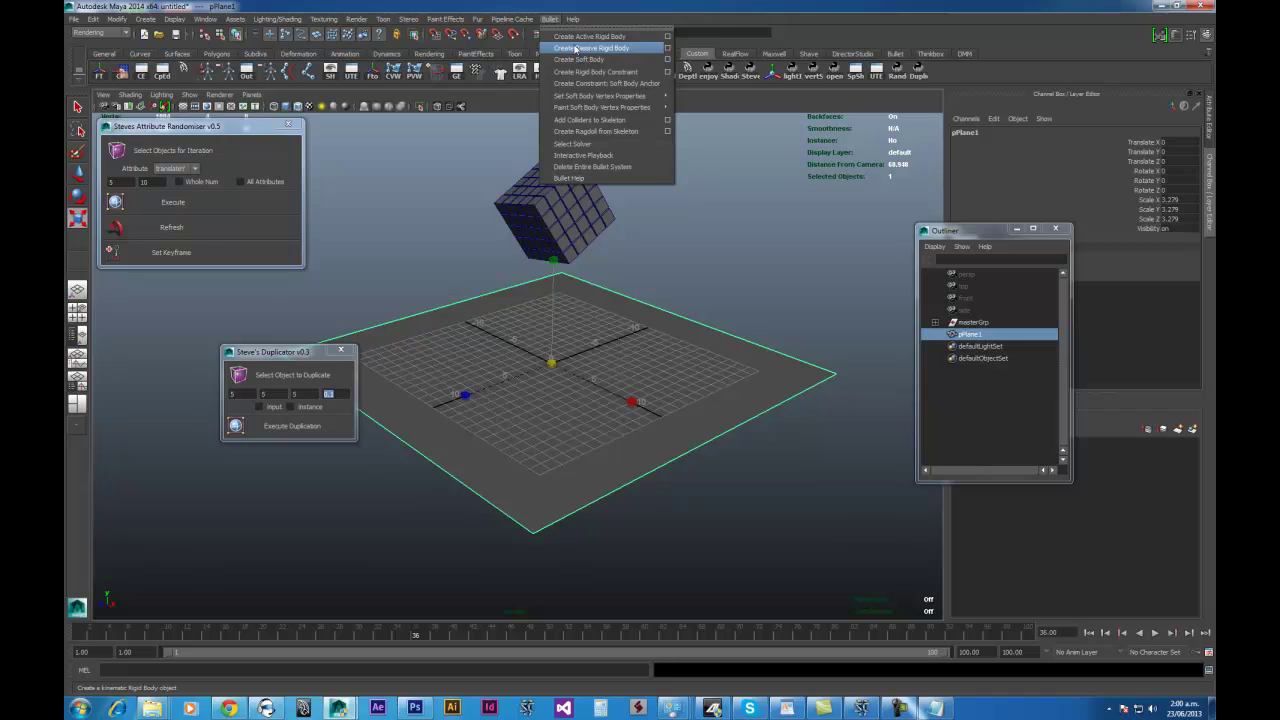
click(575, 48)
alt+drag(537, 220, 616, 270)
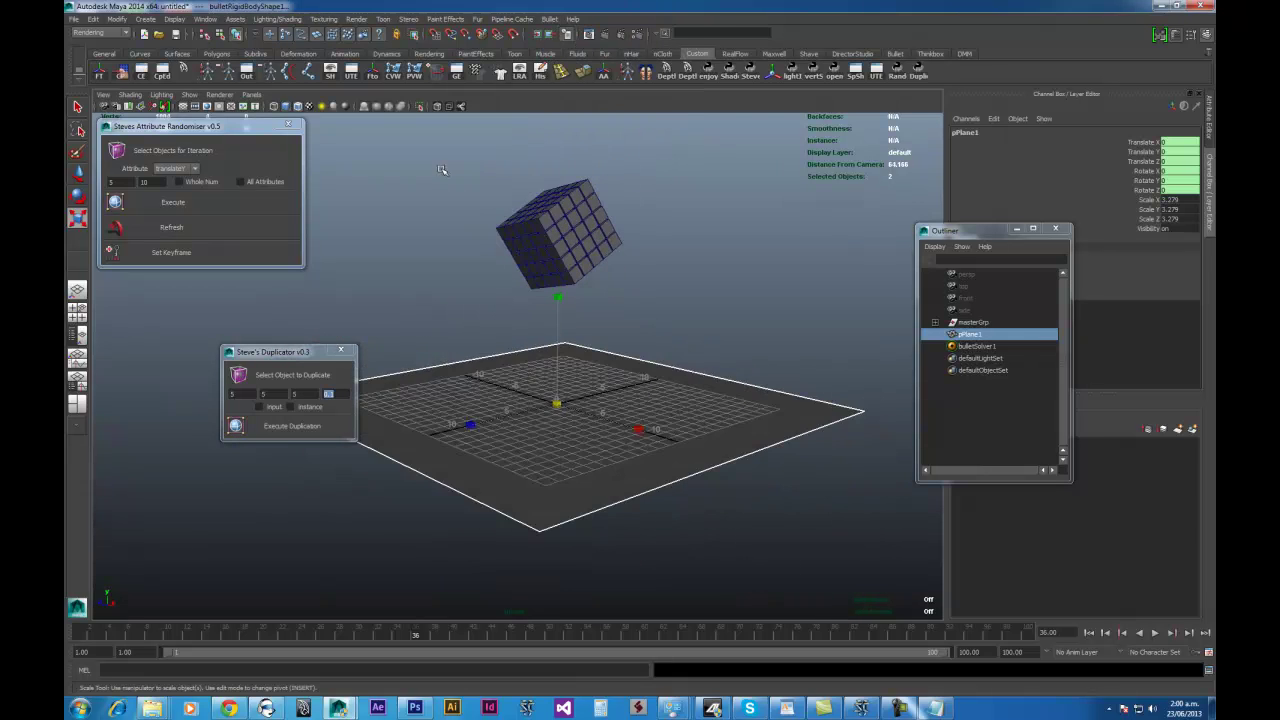
- Select all cubes of the tilted block and make them Bullet active rigid bodies
drag(443, 166, 677, 288)
click(548, 19)
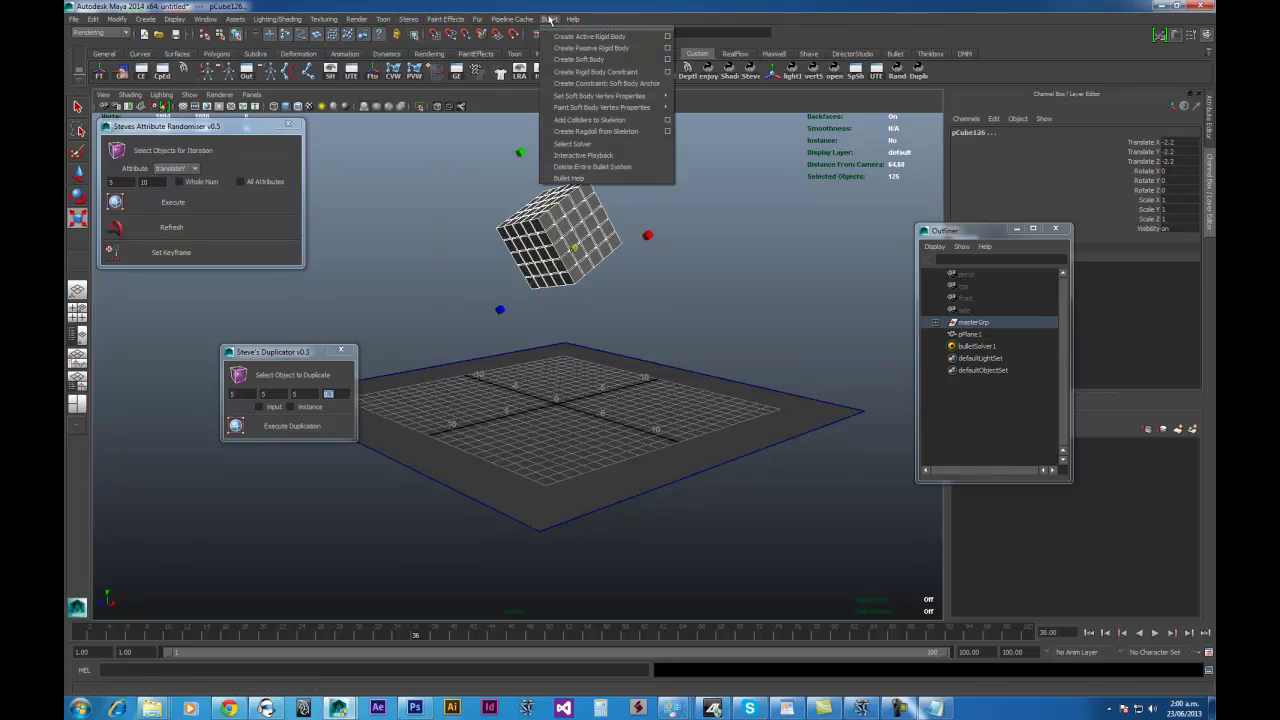
click(567, 37)
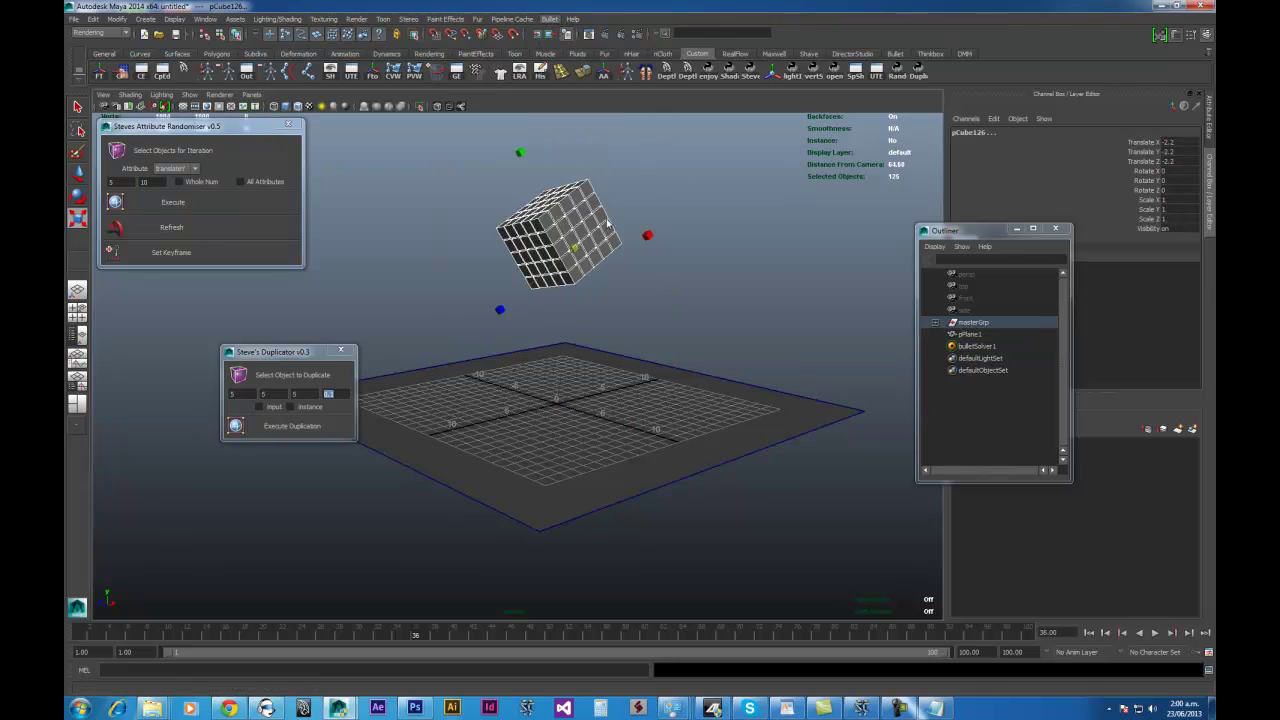
click(709, 243)
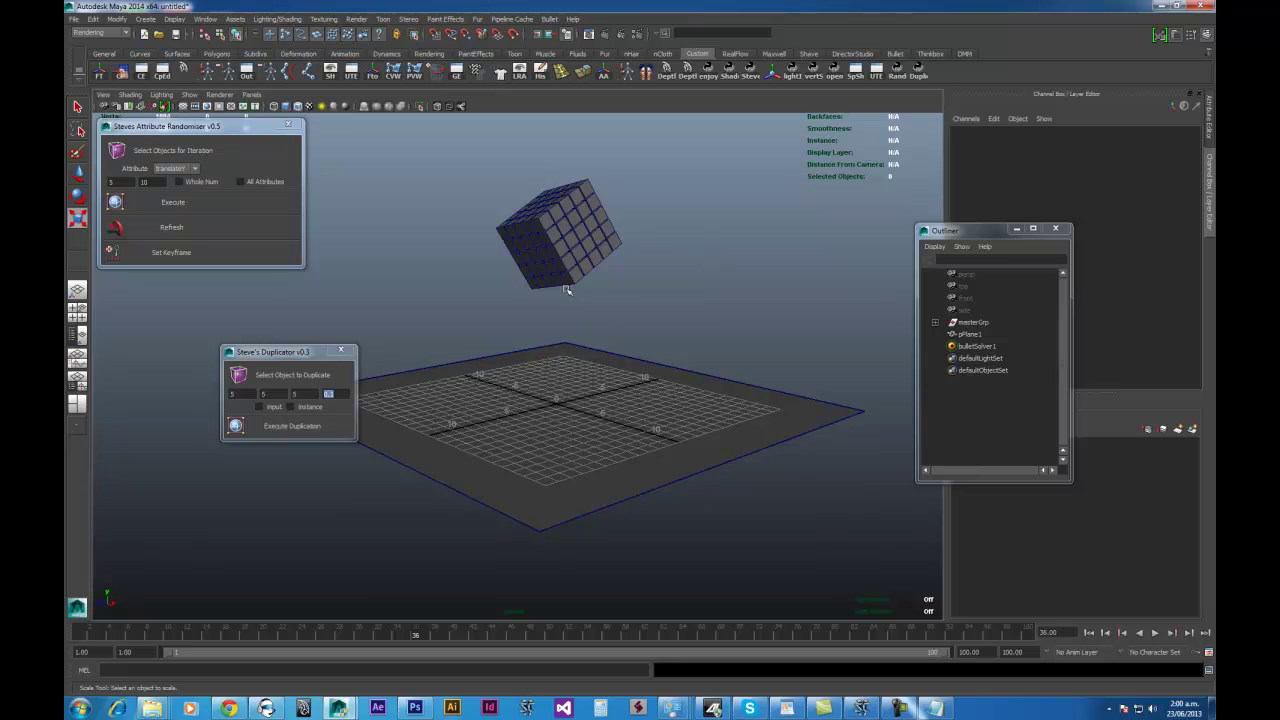
drag(695, 364, 796, 417)
drag(678, 258, 440, 310)
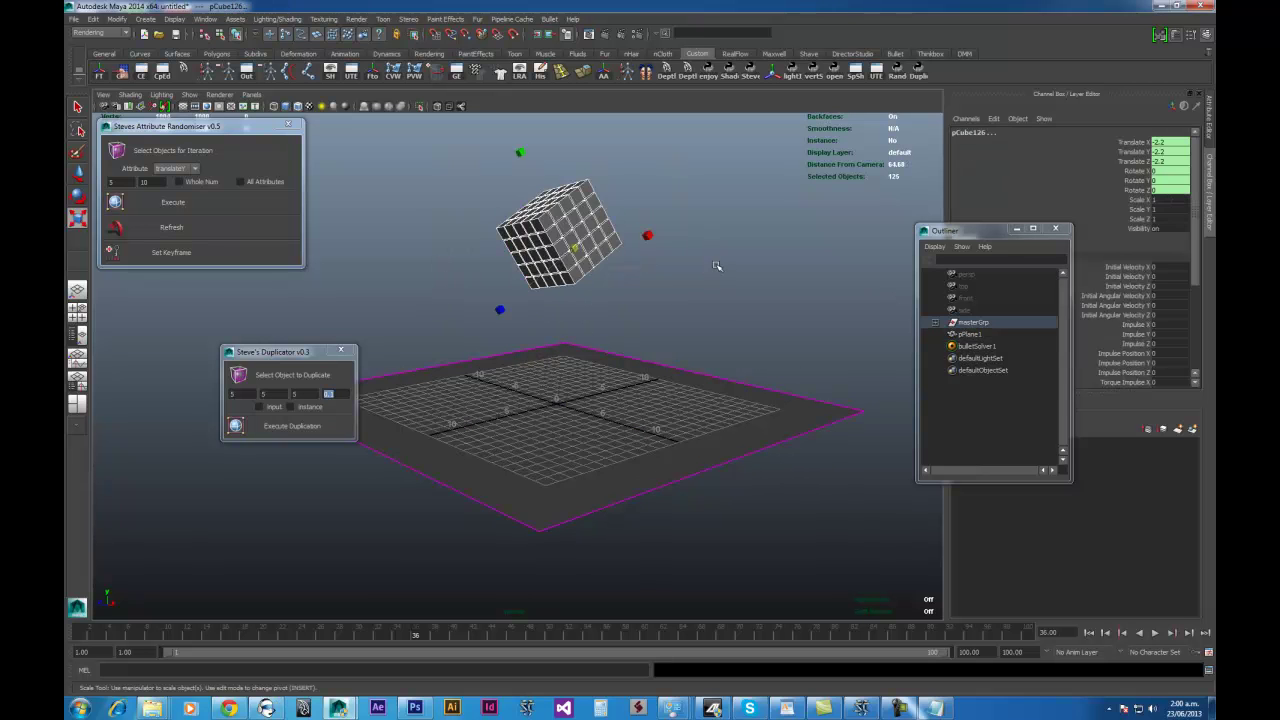
click(717, 266)
- Rewind to frame 1 and play the Bullet simulation of the block falling onto the plane
click(1092, 632)
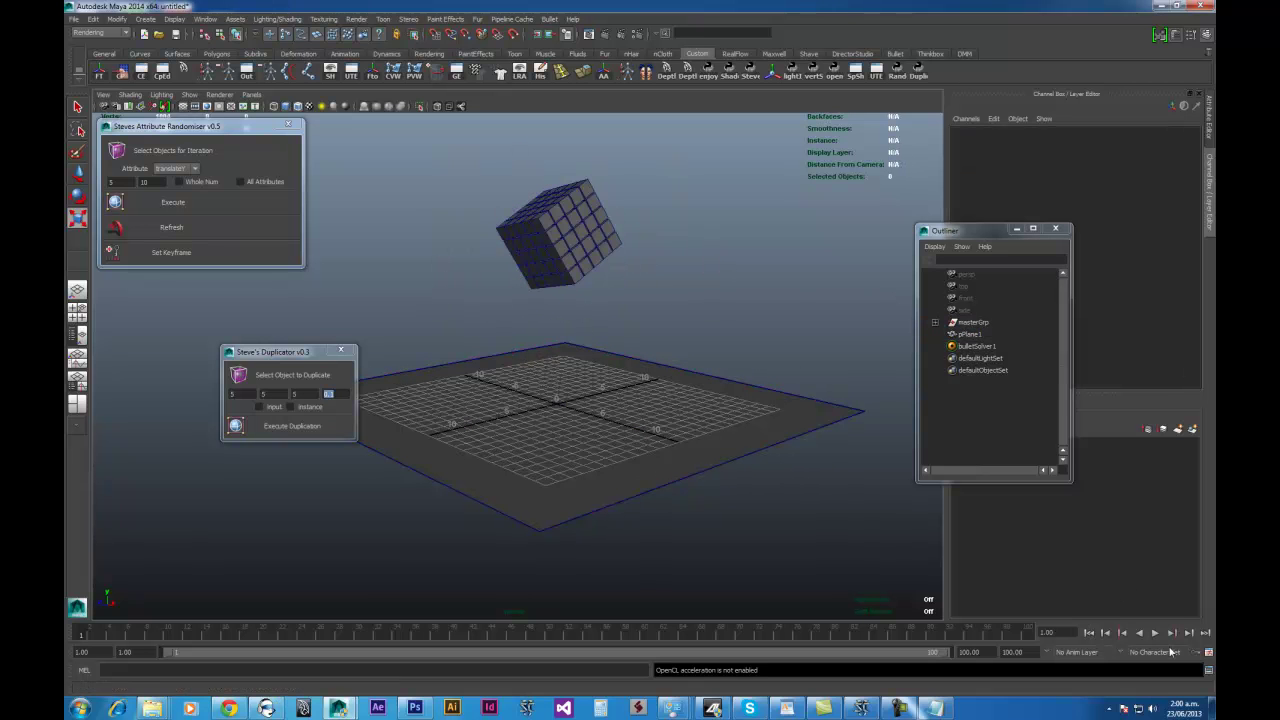
click(1155, 632)
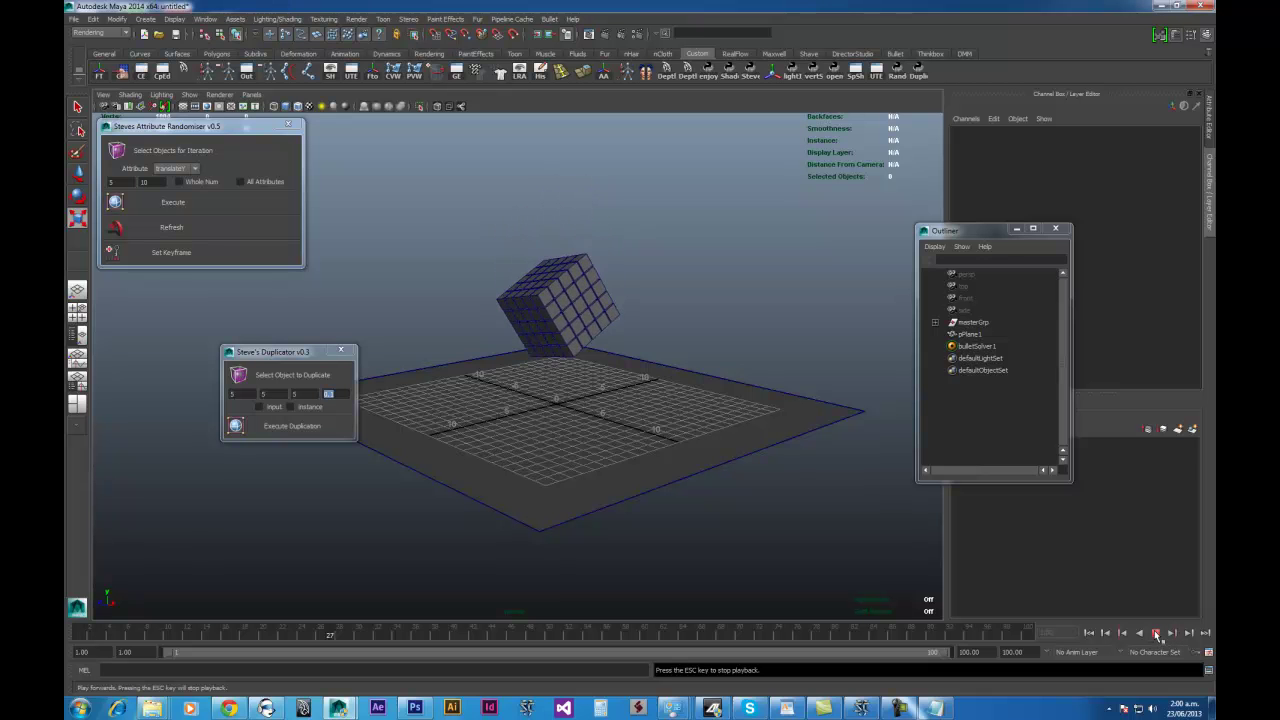
alt+drag(690, 512, 663, 474)
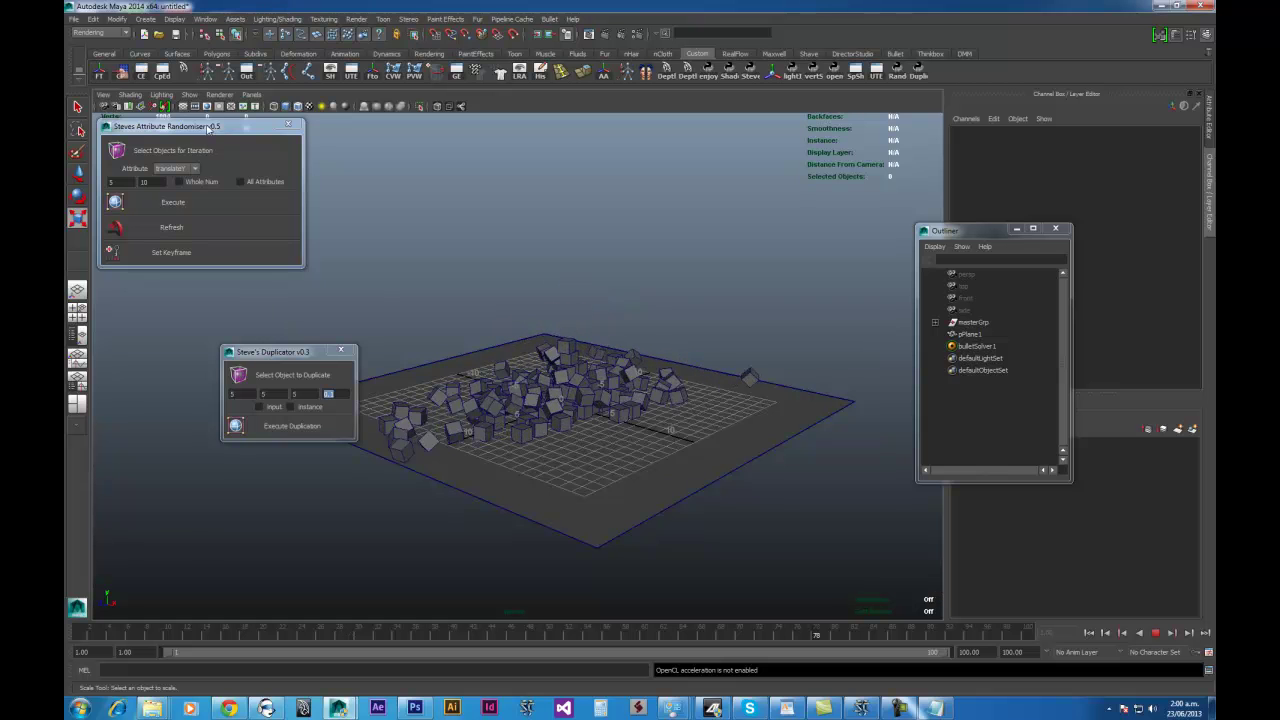
drag(210, 128, 259, 194)
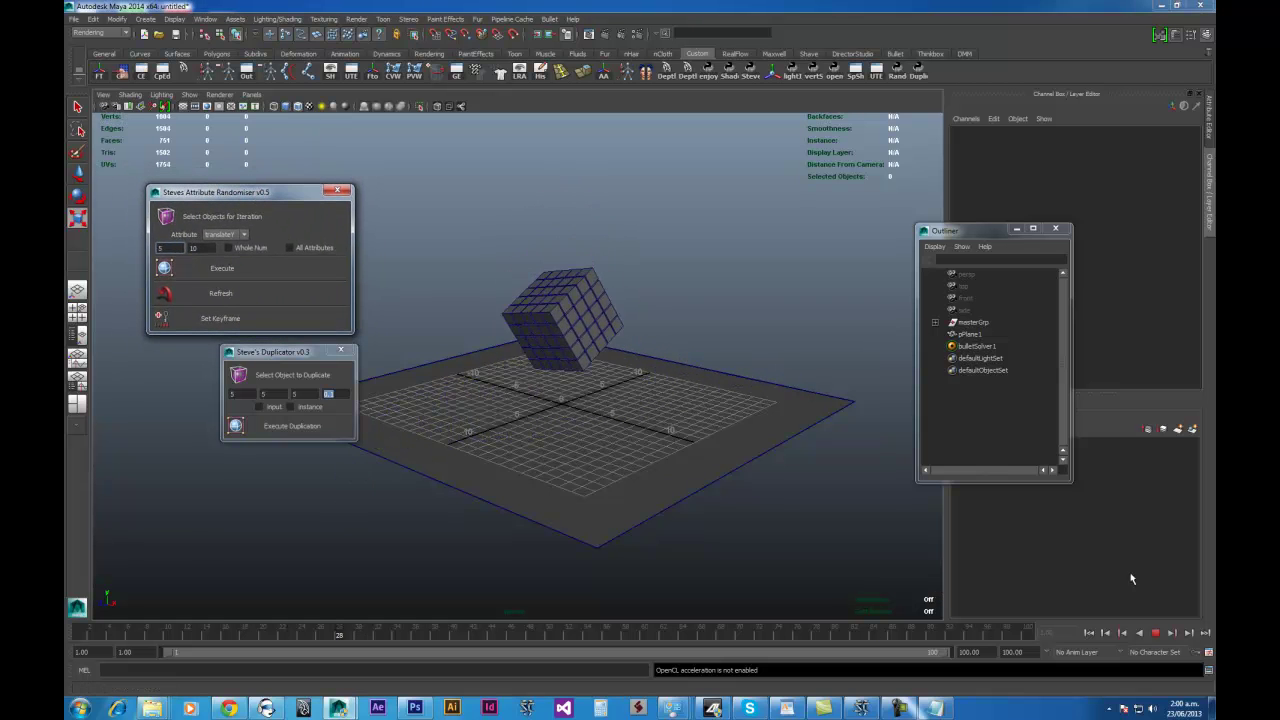